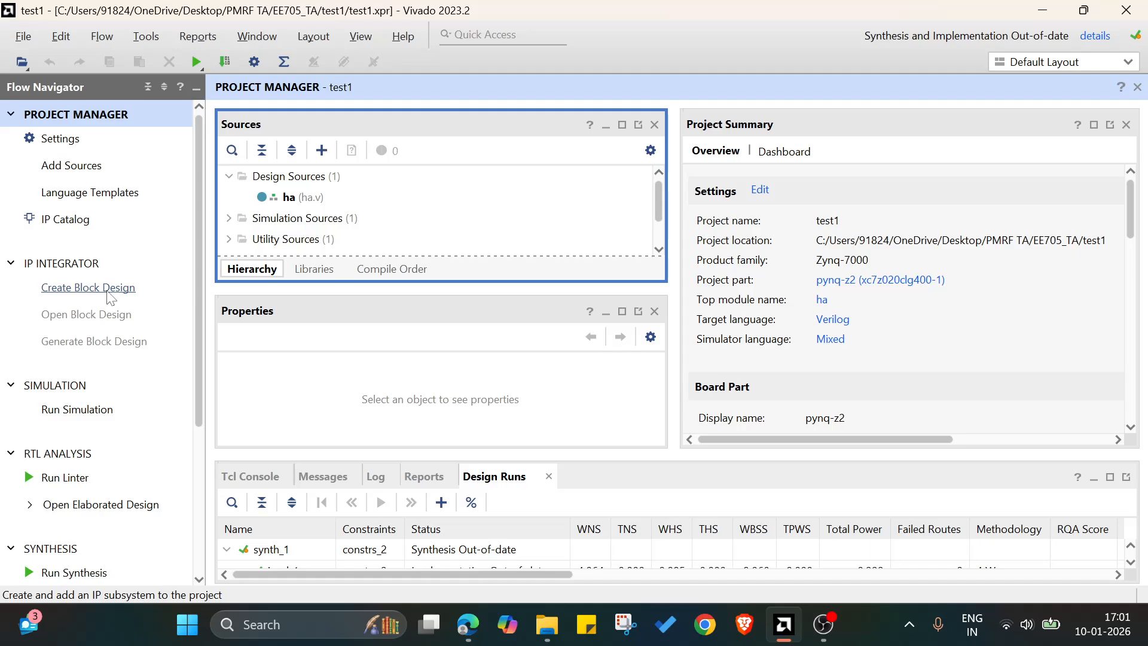
# Create a block design named block_design, local to the project, in the Design Sources set.
pyautogui.click(109, 293)
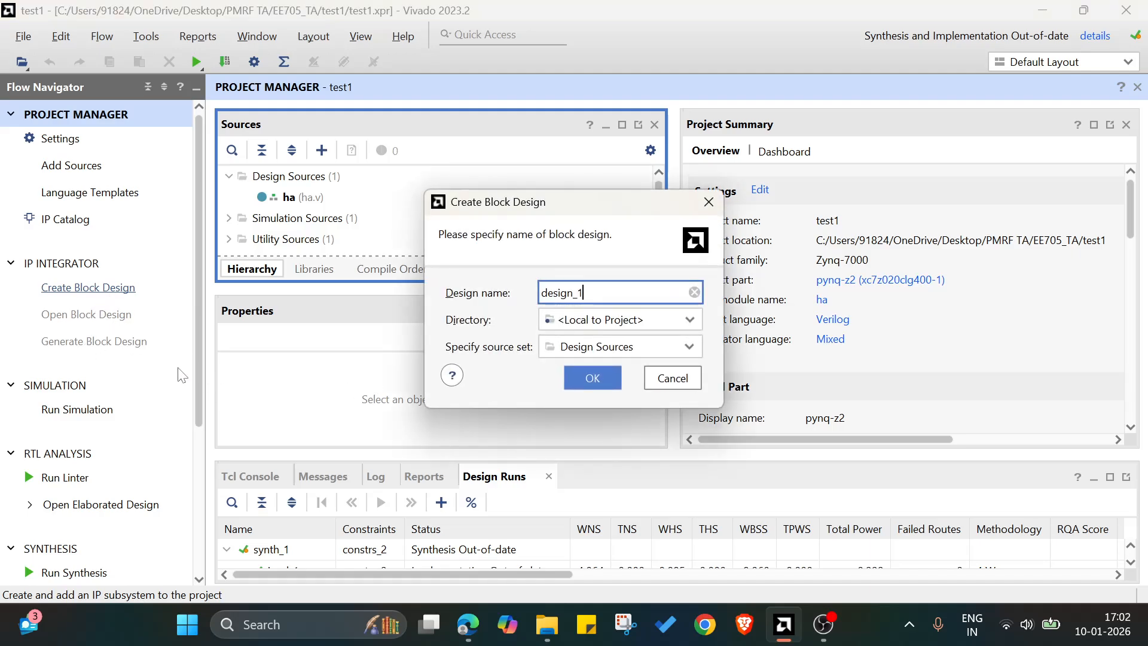
pyautogui.click(589, 378)
pyautogui.moveTo(587, 293); pyautogui.dragTo(540, 293)
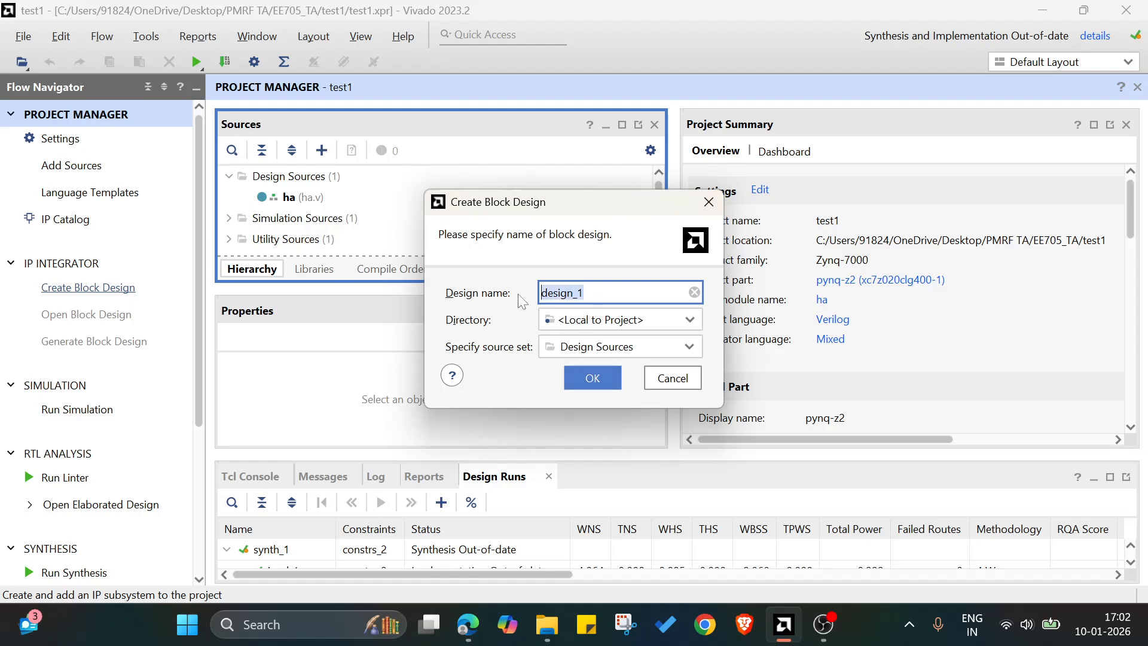
pyautogui.write('block_design')
pyautogui.click(596, 378)
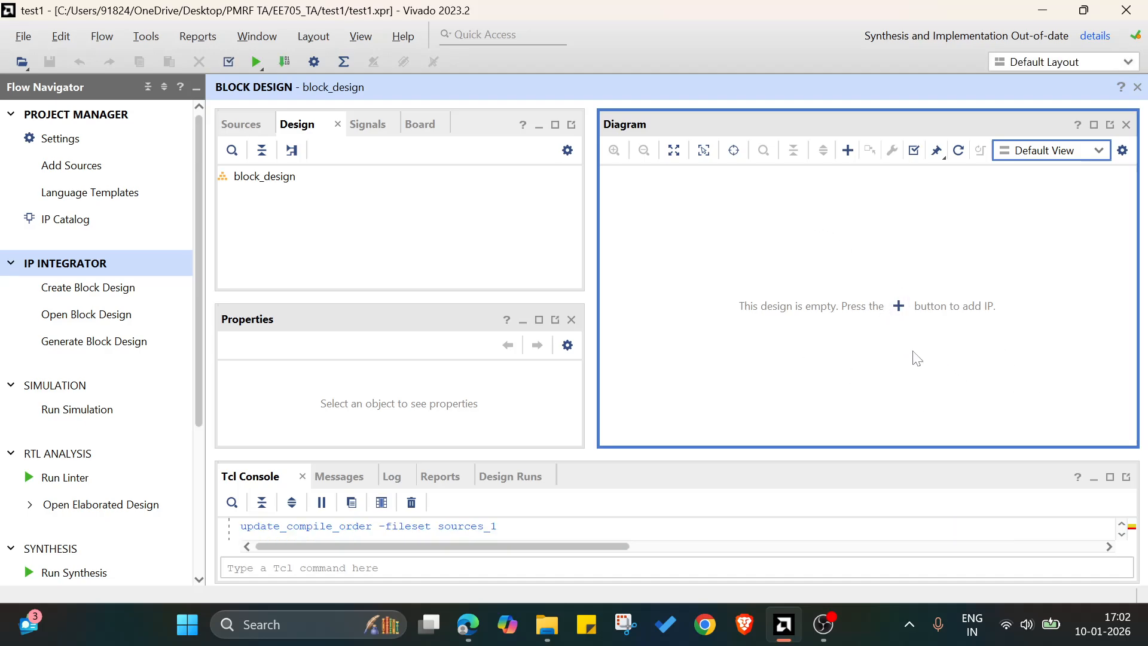
# Add the RTL module ha (ha.v) to the empty block design.
pyautogui.click(897, 307)
pyautogui.press('Escape')
pyautogui.rightClick(765, 251)
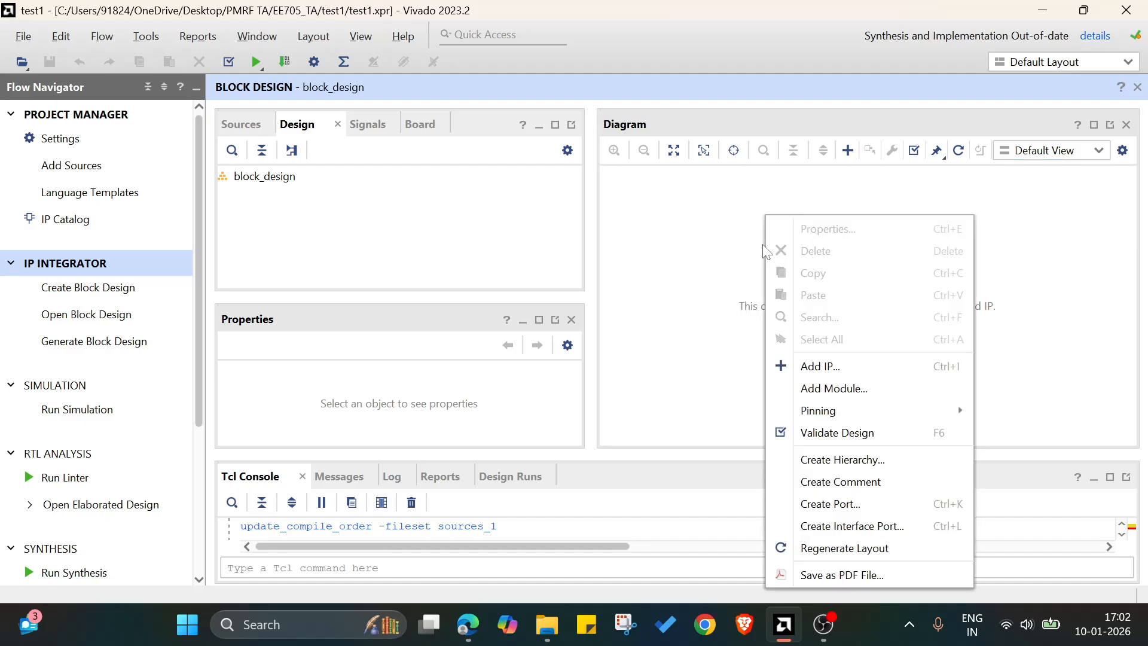
pyautogui.click(829, 390)
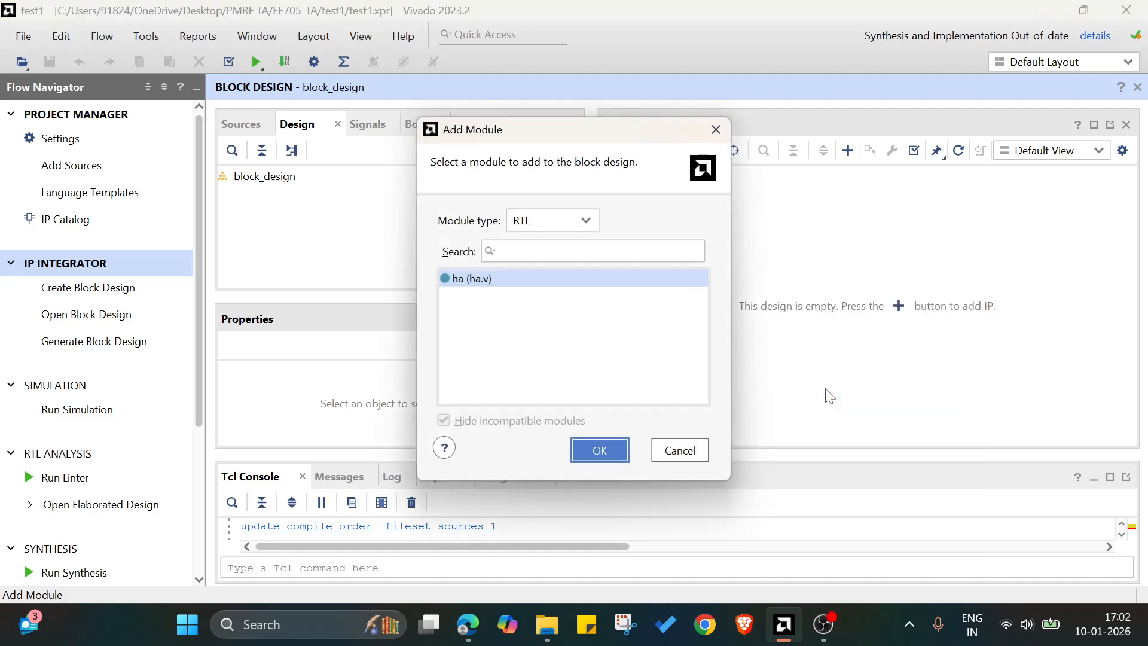
pyautogui.doubleClick(573, 279)
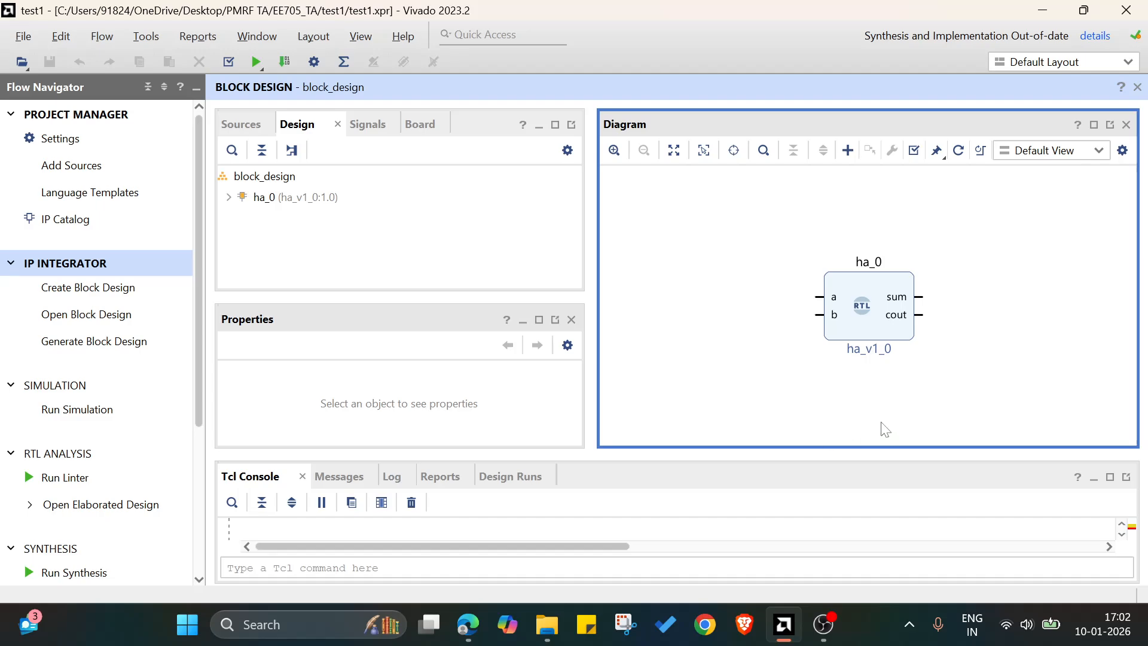
# Add a VIO (Virtual Input/Output) IP block to the diagram.
pyautogui.rightClick(662, 221)
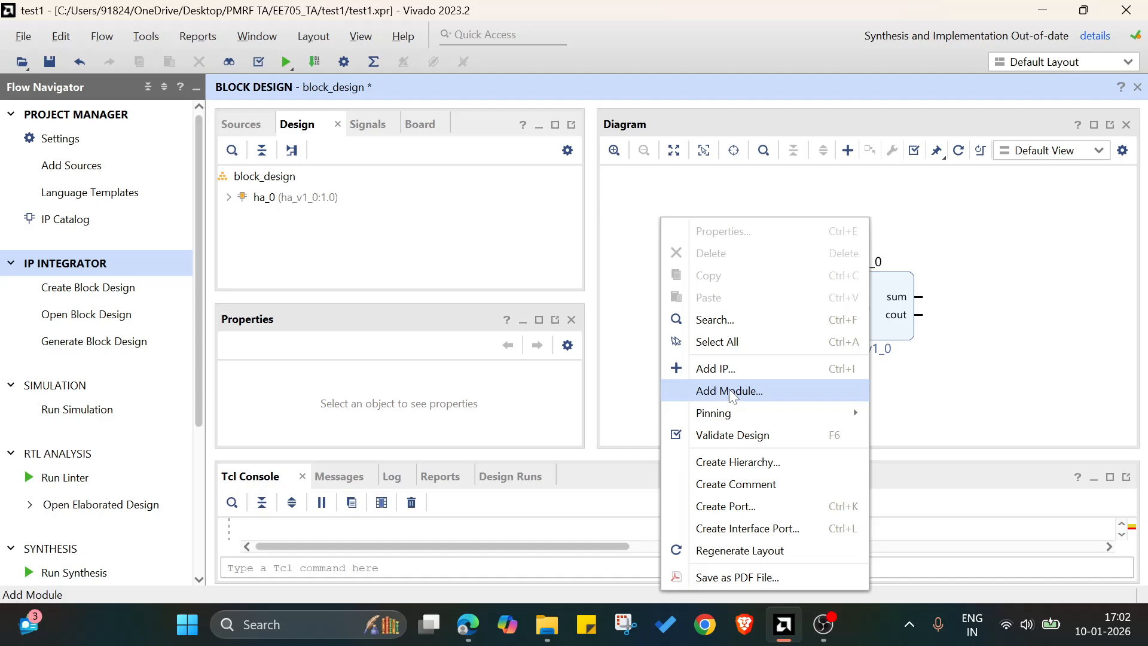
pyautogui.click(1027, 361)
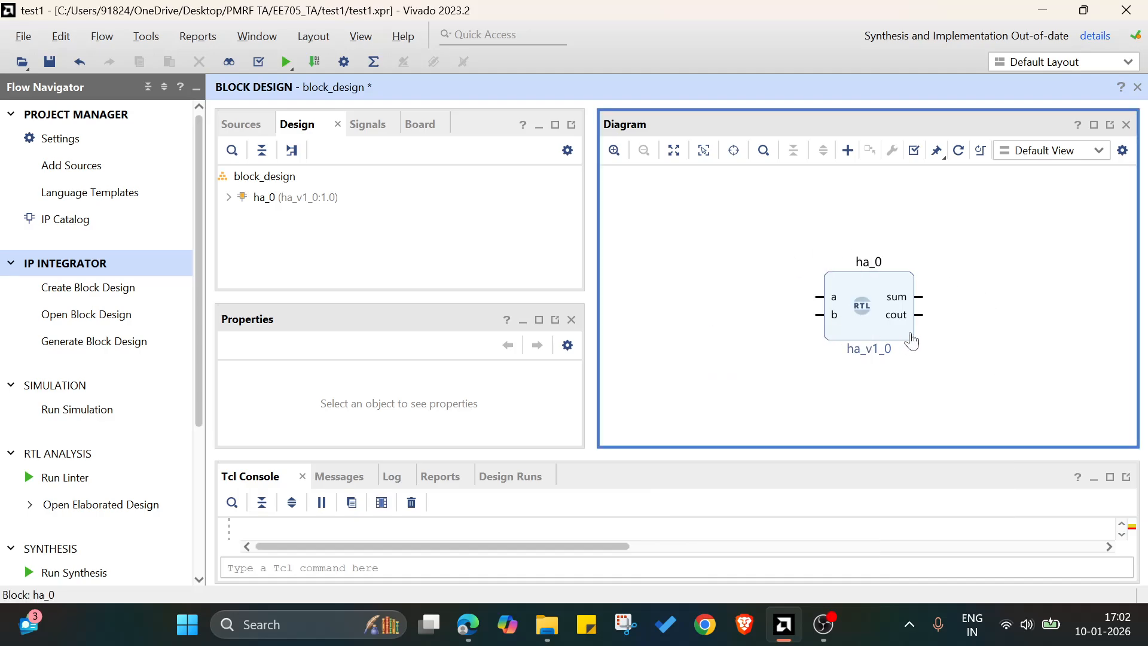
pyautogui.rightClick(702, 225)
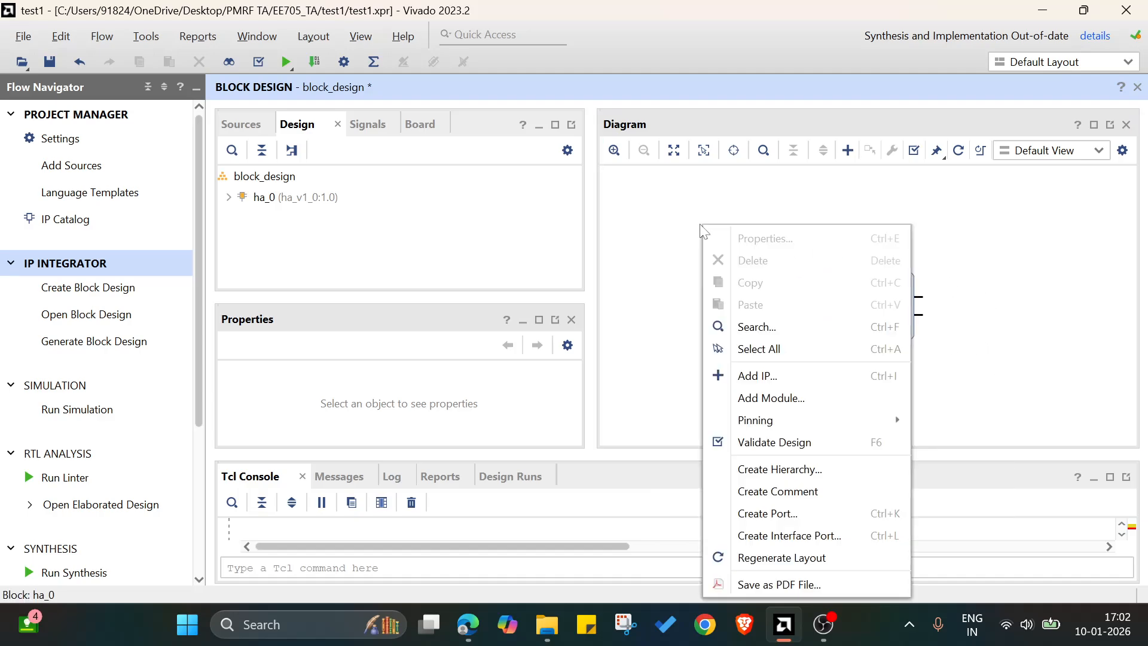
pyautogui.click(757, 376)
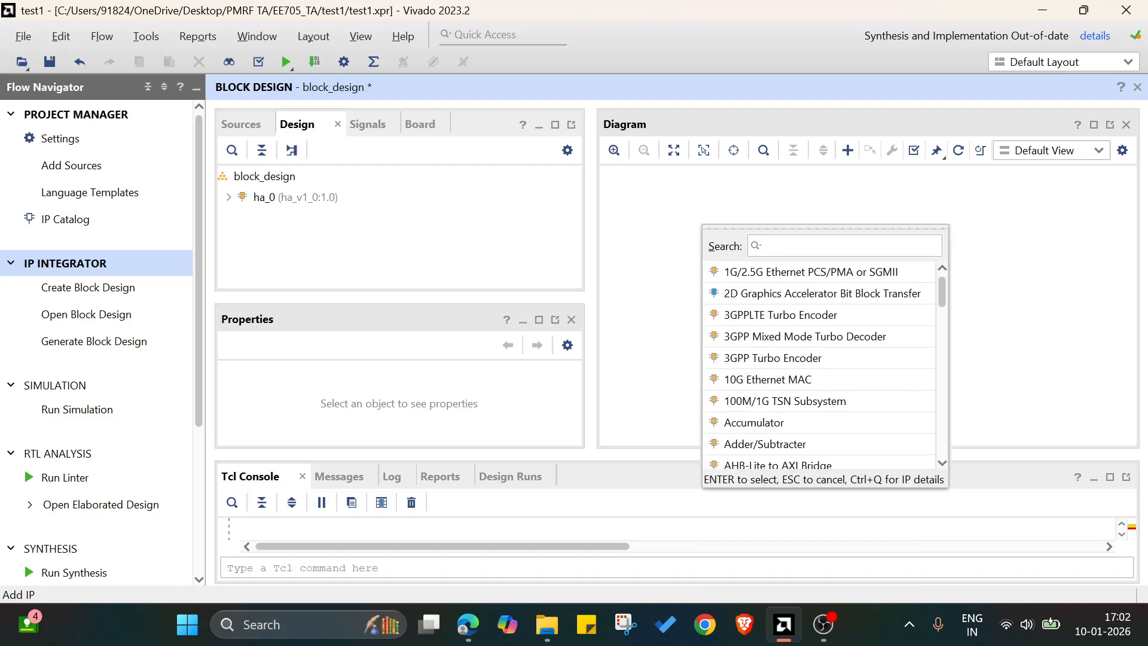
pyautogui.write('vio')
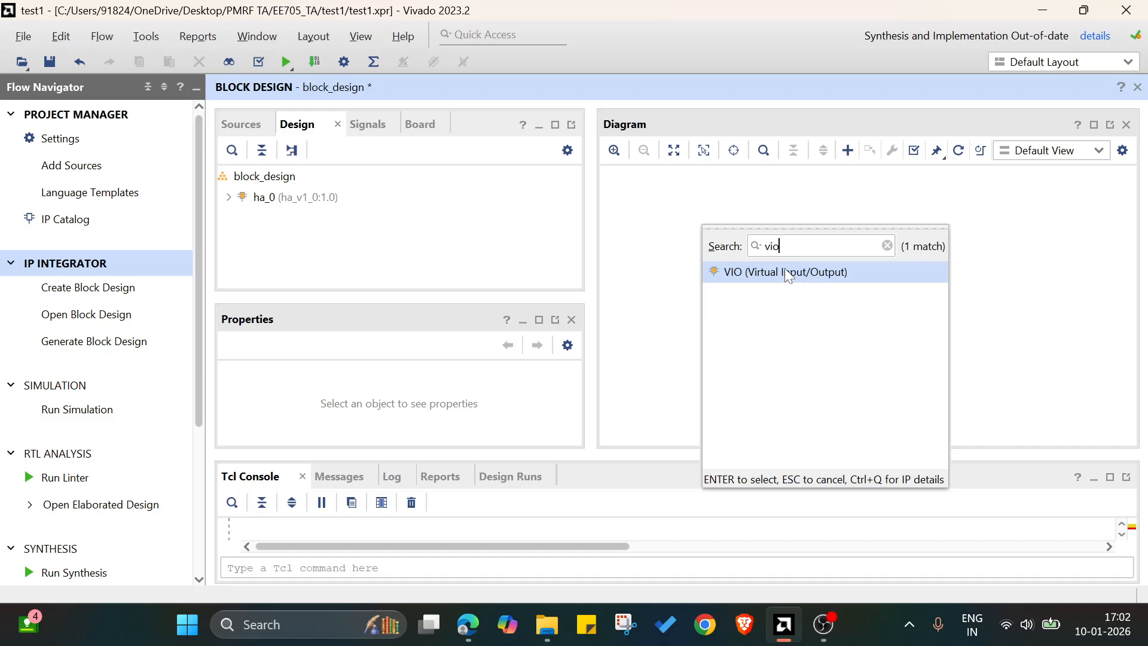
pyautogui.doubleClick(786, 272)
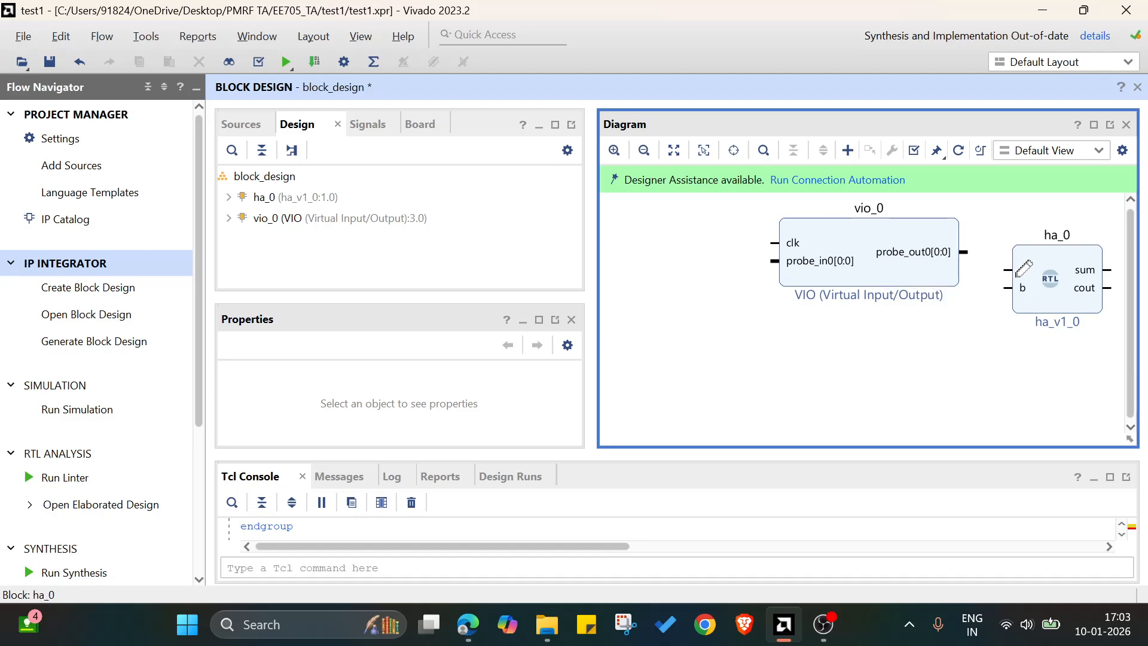
# Set the VIO block's output probe count to 2 and apply the customization.
pyautogui.doubleClick(914, 274)
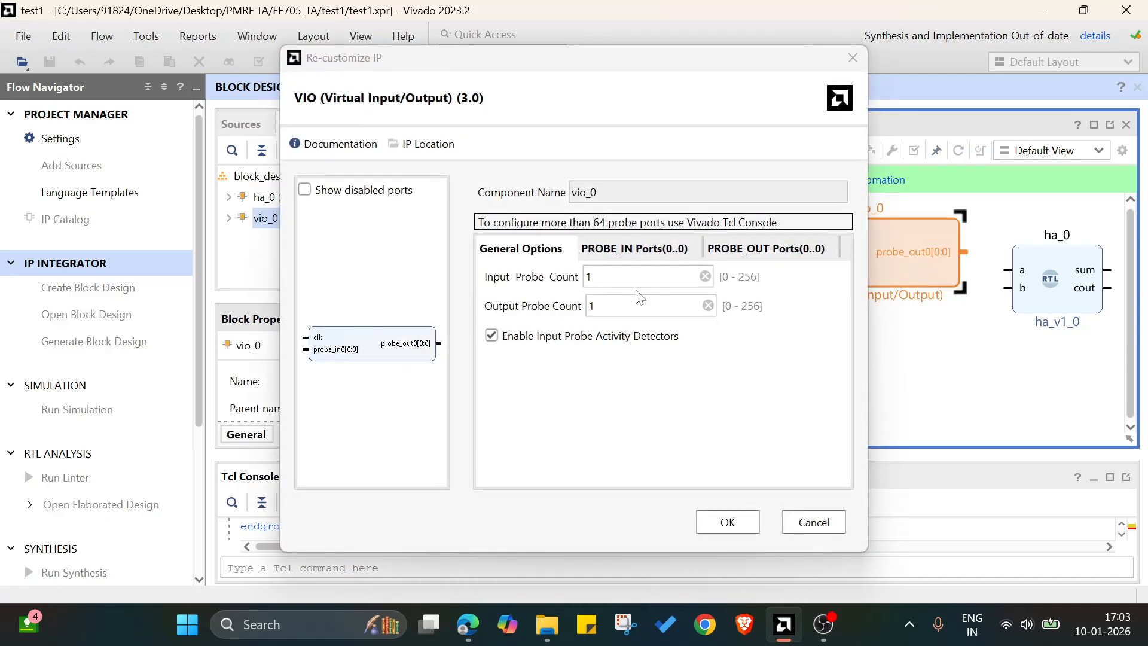
pyautogui.click(597, 305)
pyautogui.write('2')
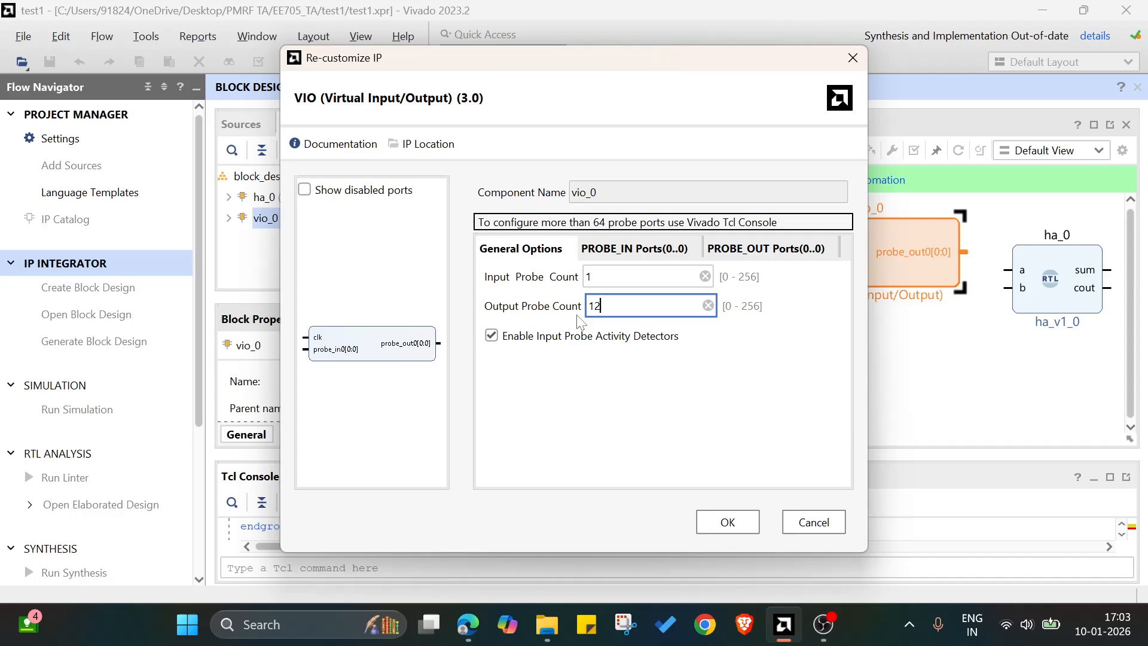
pyautogui.press('BackSpace')
pyautogui.press('BackSpace')
pyautogui.write('2')
pyautogui.press('Return')
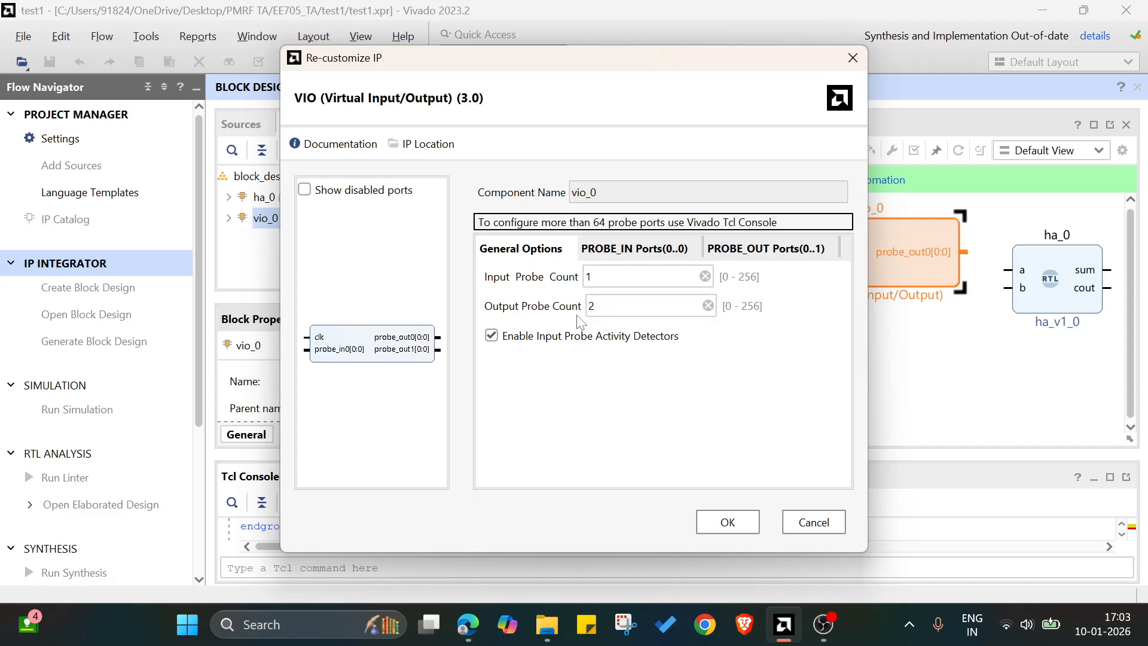
pyautogui.click(707, 519)
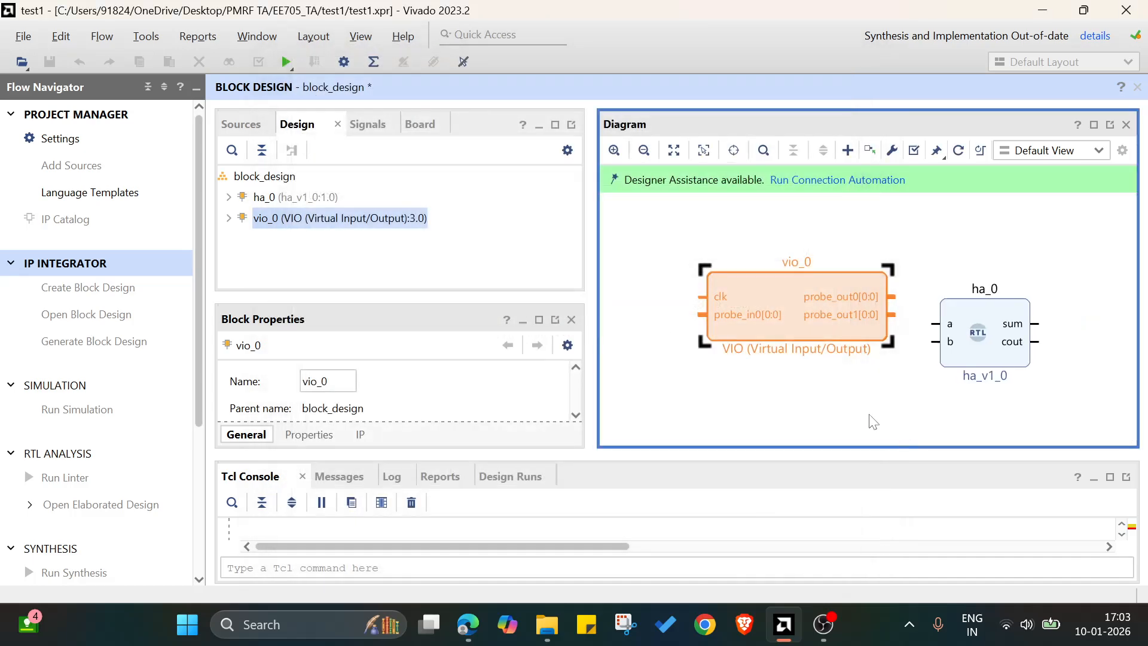
# Connect the VIO's probe_out1 to input b and probe_out0 to input a of the ha block.
pyautogui.moveTo(894, 314); pyautogui.dragTo(929, 340)
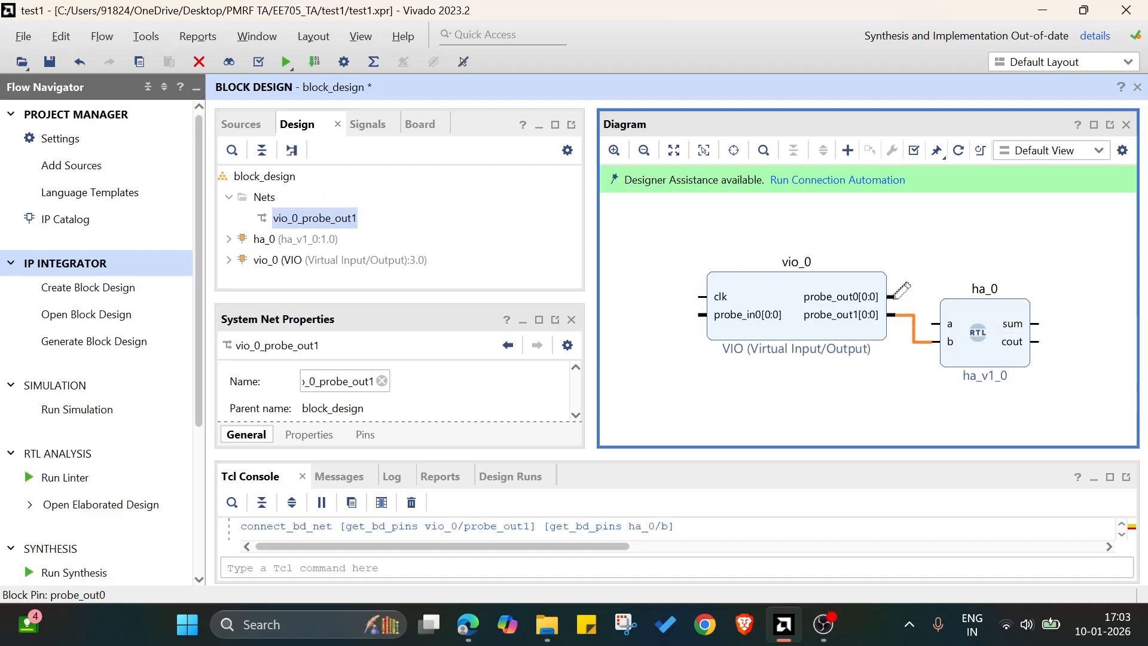
pyautogui.moveTo(895, 296); pyautogui.dragTo(934, 324)
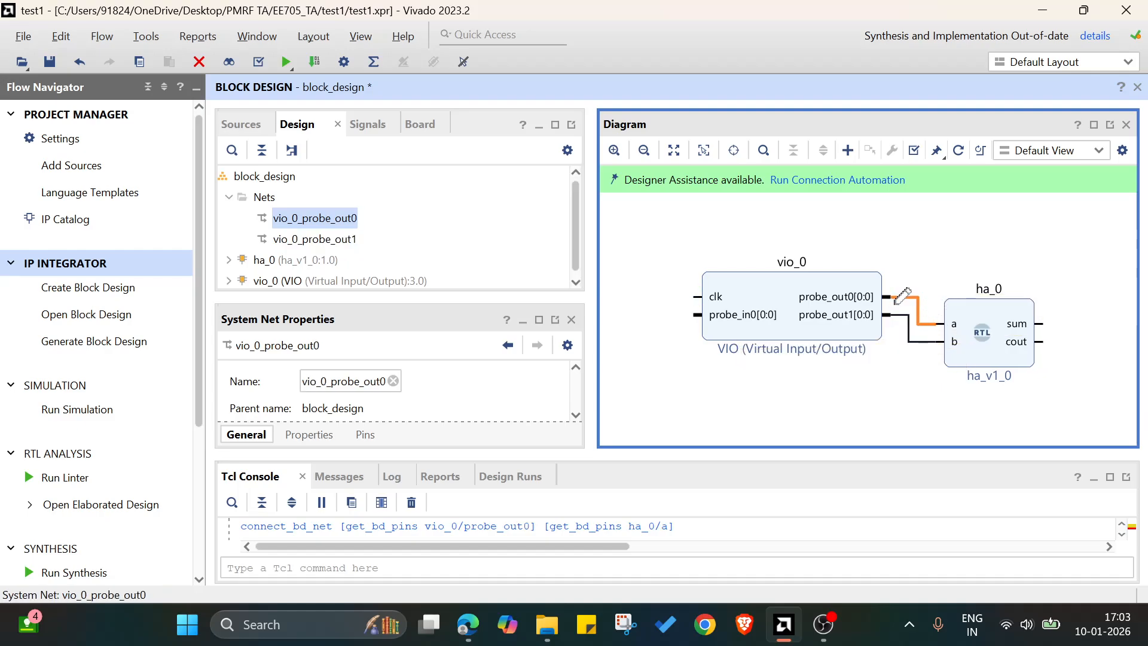
pyautogui.click(909, 376)
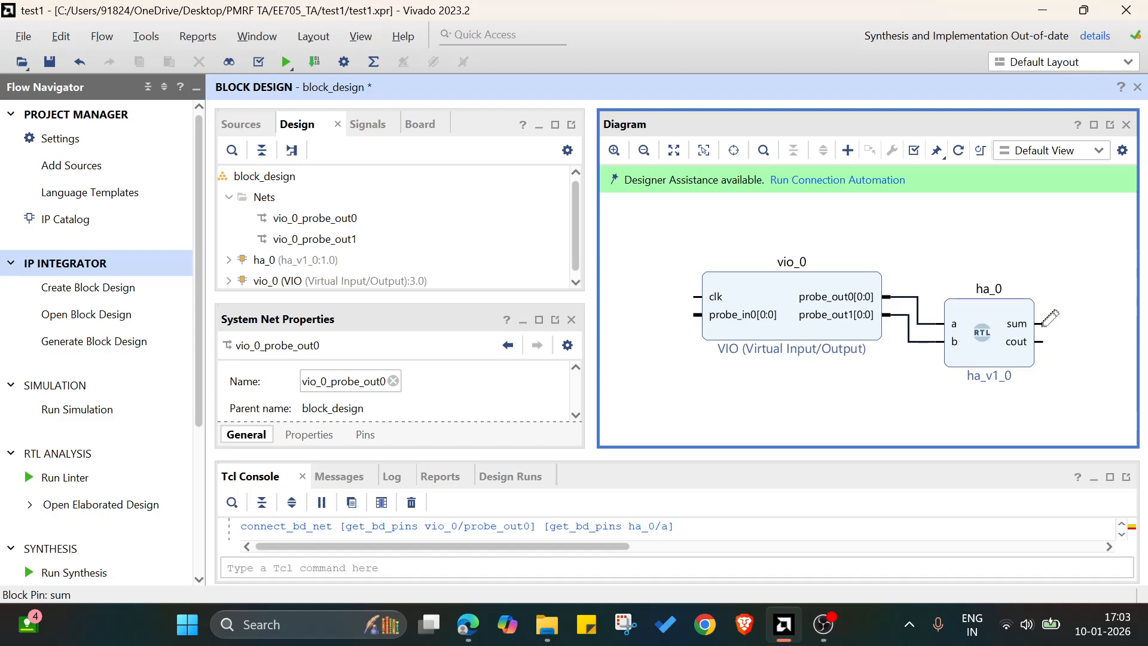
# Make the sum output pin of the ha block external.
pyautogui.click(1043, 324)
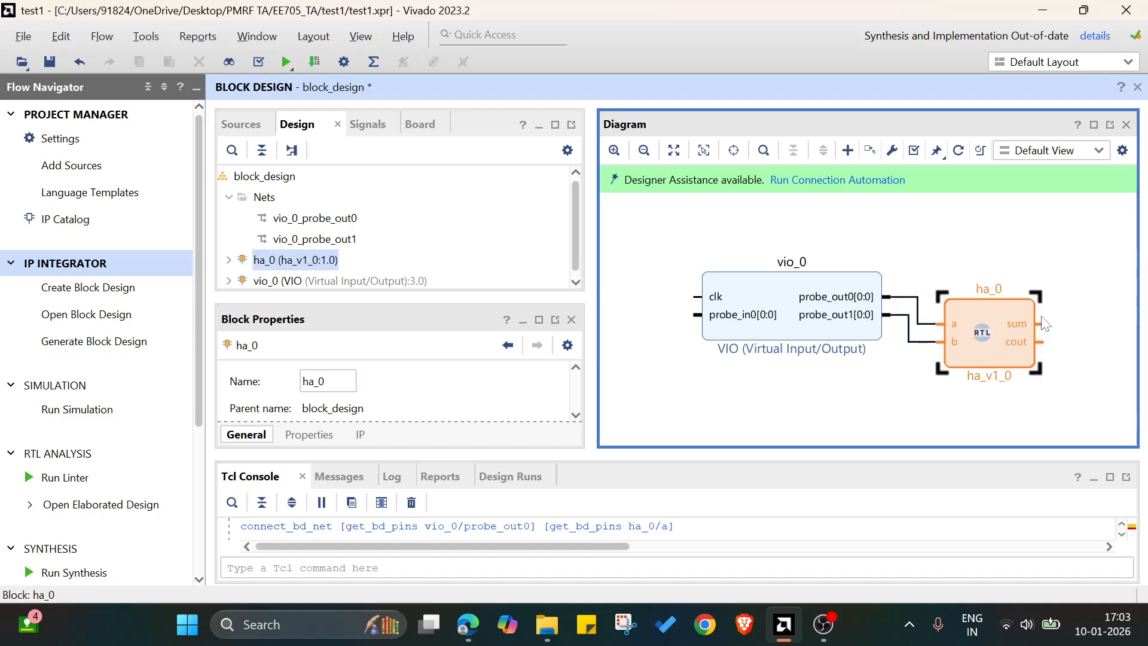
pyautogui.click(1043, 328)
pyautogui.rightClick(1044, 327)
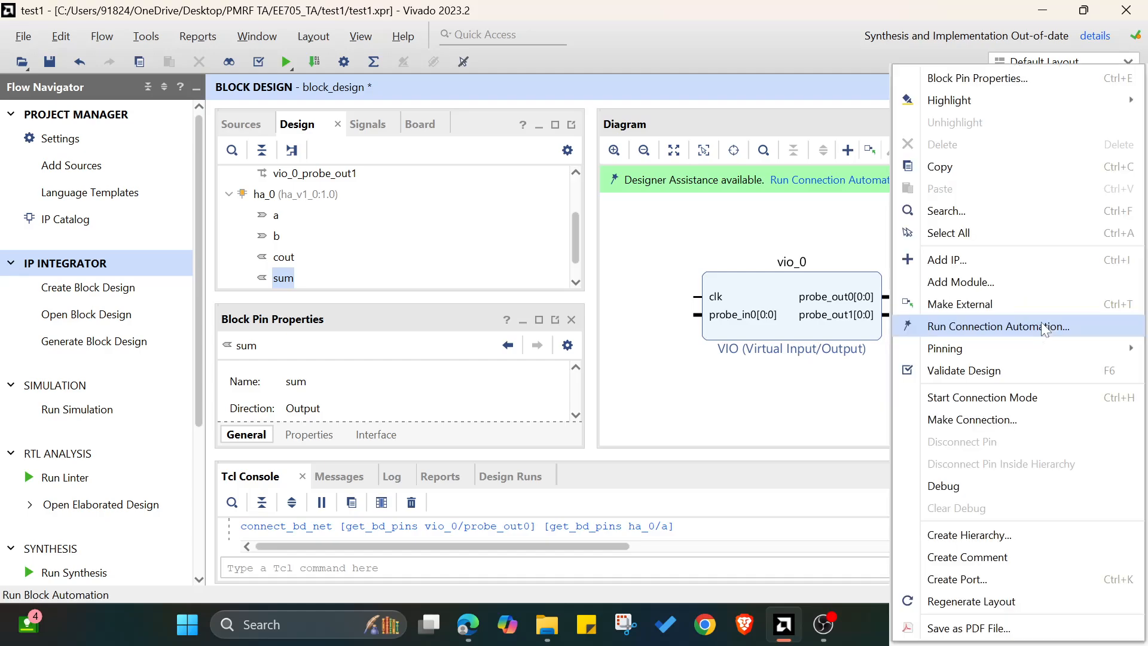
pyautogui.click(1010, 300)
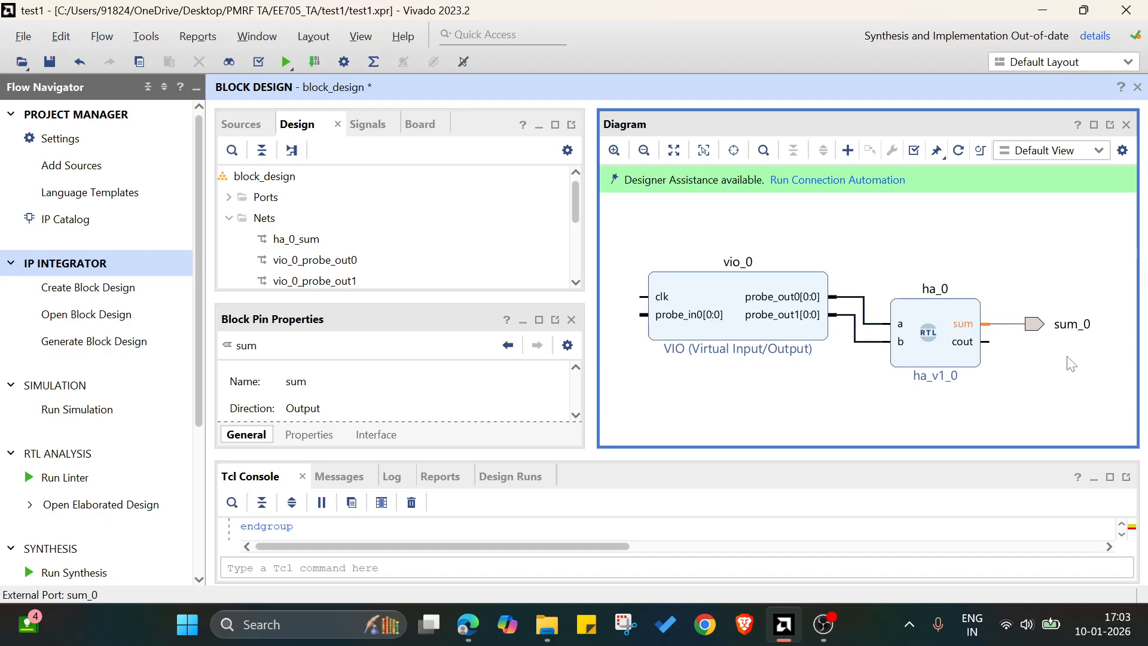
# Delete the external port attached to the ha block's sum output.
pyautogui.click(1041, 339)
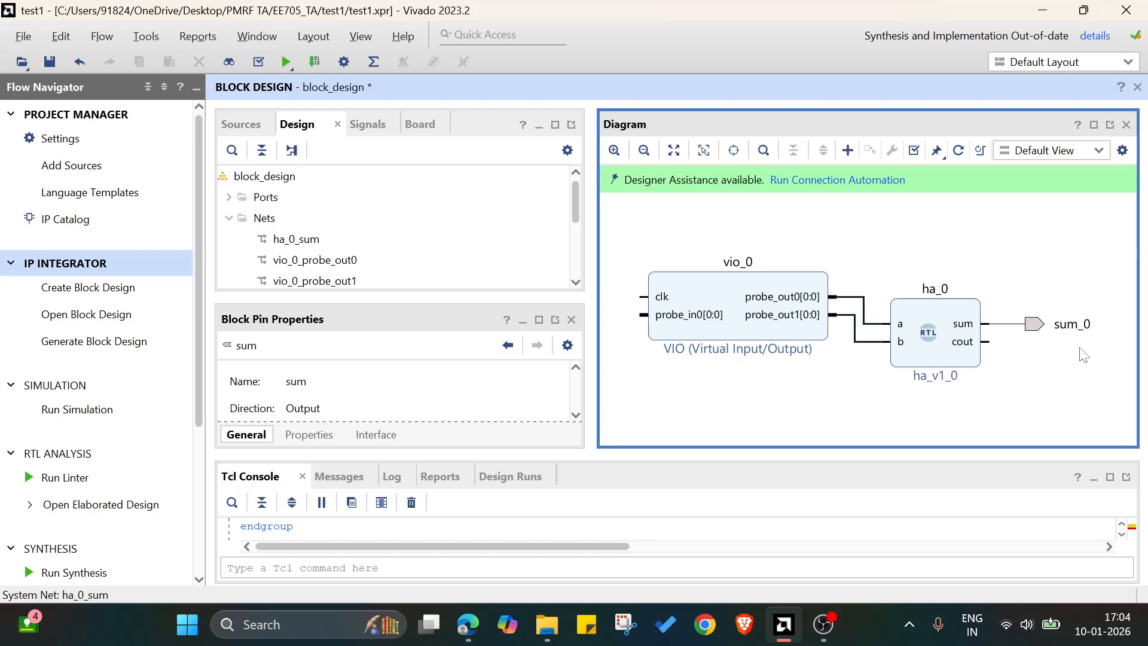
pyautogui.click(1068, 335)
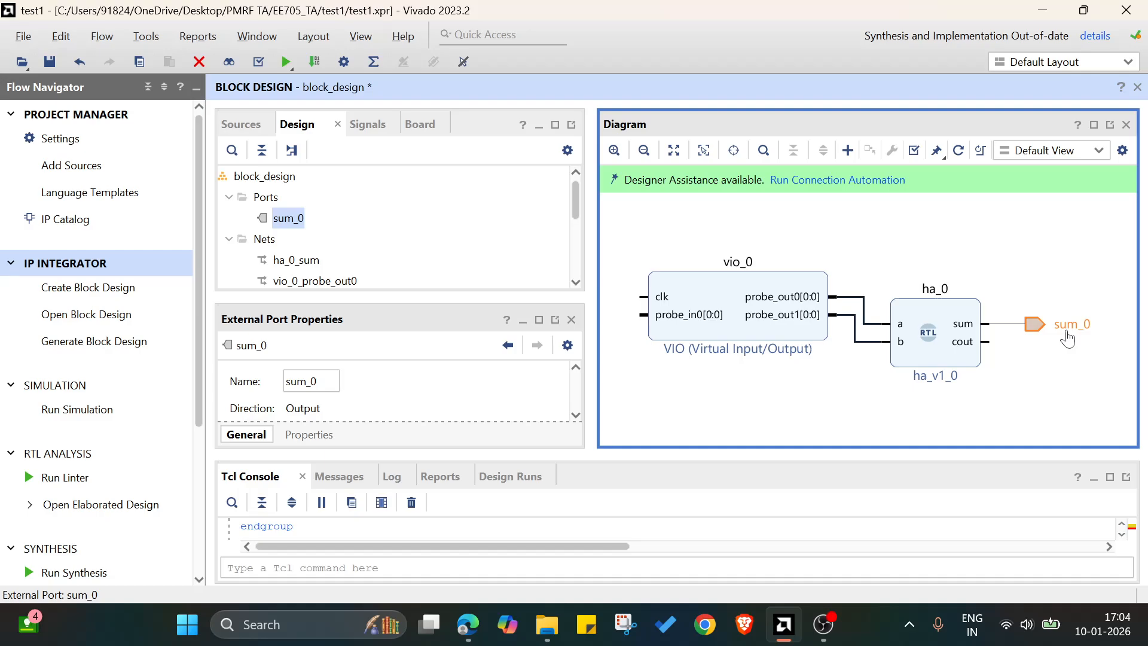
pyautogui.press('Delete')
# Add a System ILA IP block and place it beside the ha block, level with its outputs.
pyautogui.rightClick(1053, 353)
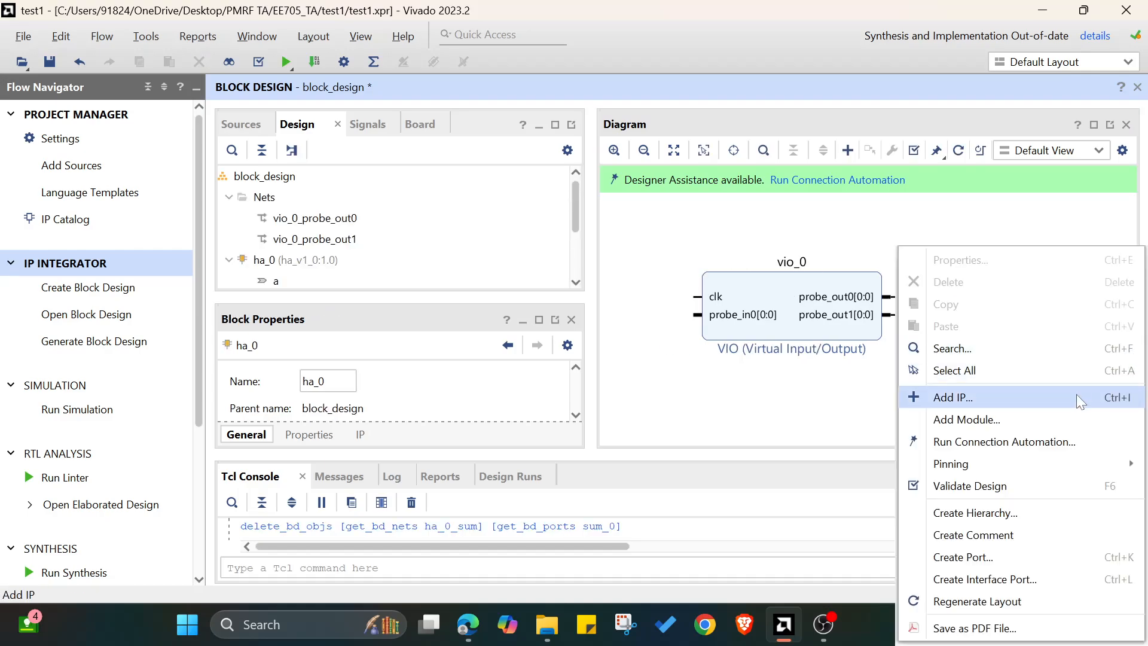
pyautogui.click(975, 405)
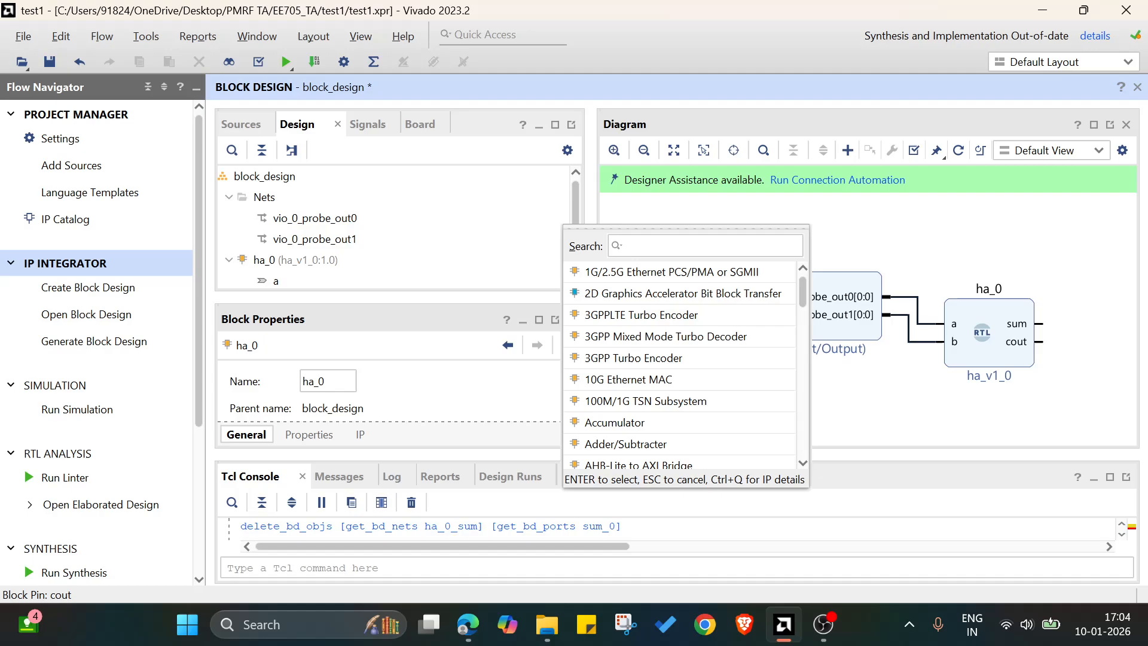
pyautogui.write('syst')
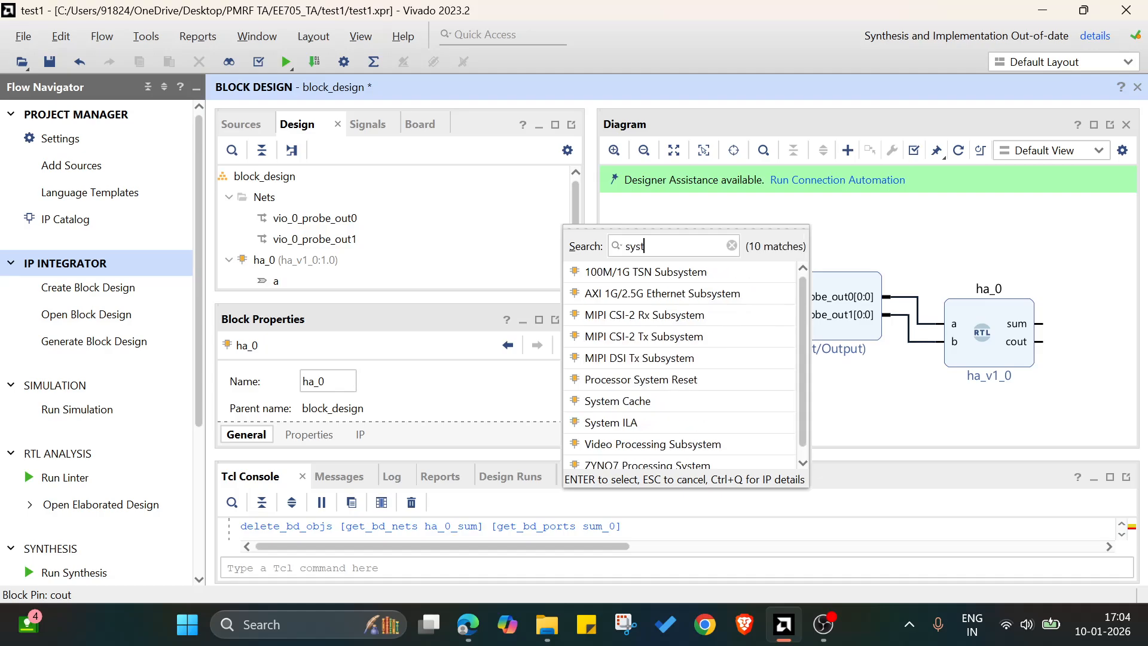
pyautogui.write('em ila')
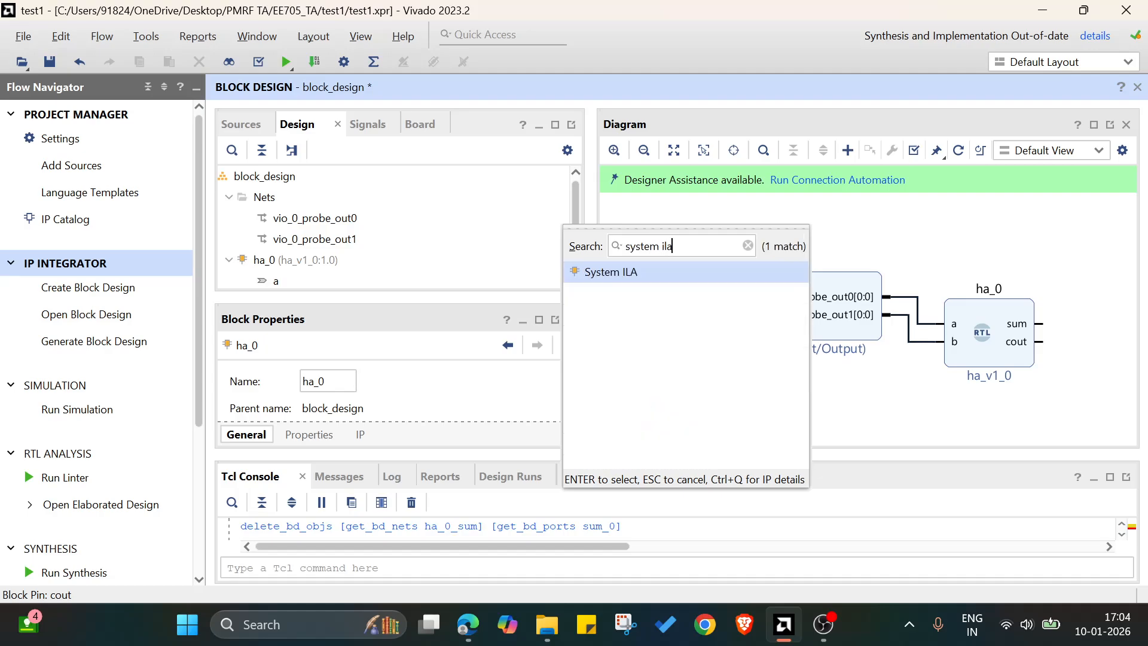
pyautogui.doubleClick(684, 266)
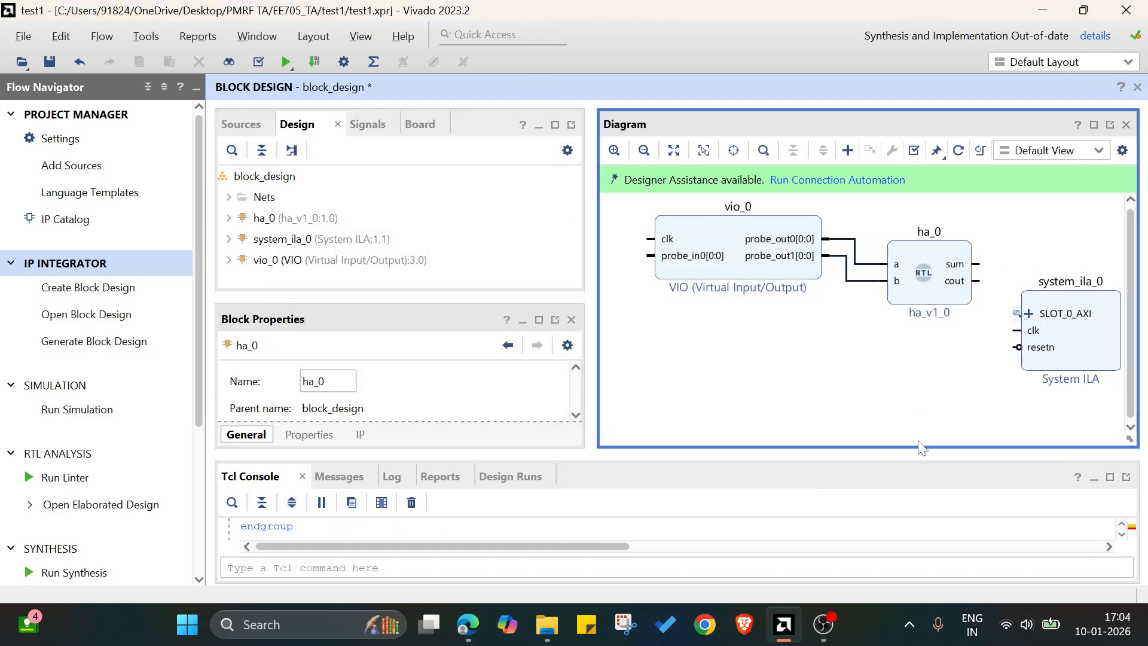
pyautogui.moveTo(1071, 365); pyautogui.dragTo(1056, 279)
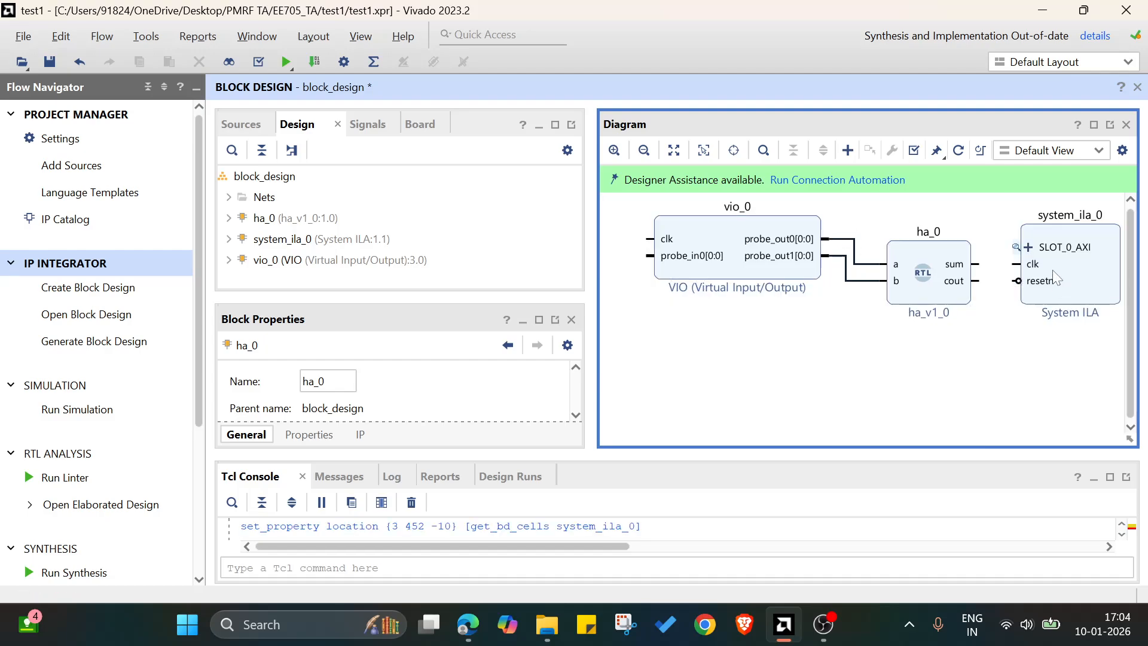
pyautogui.click(674, 150)
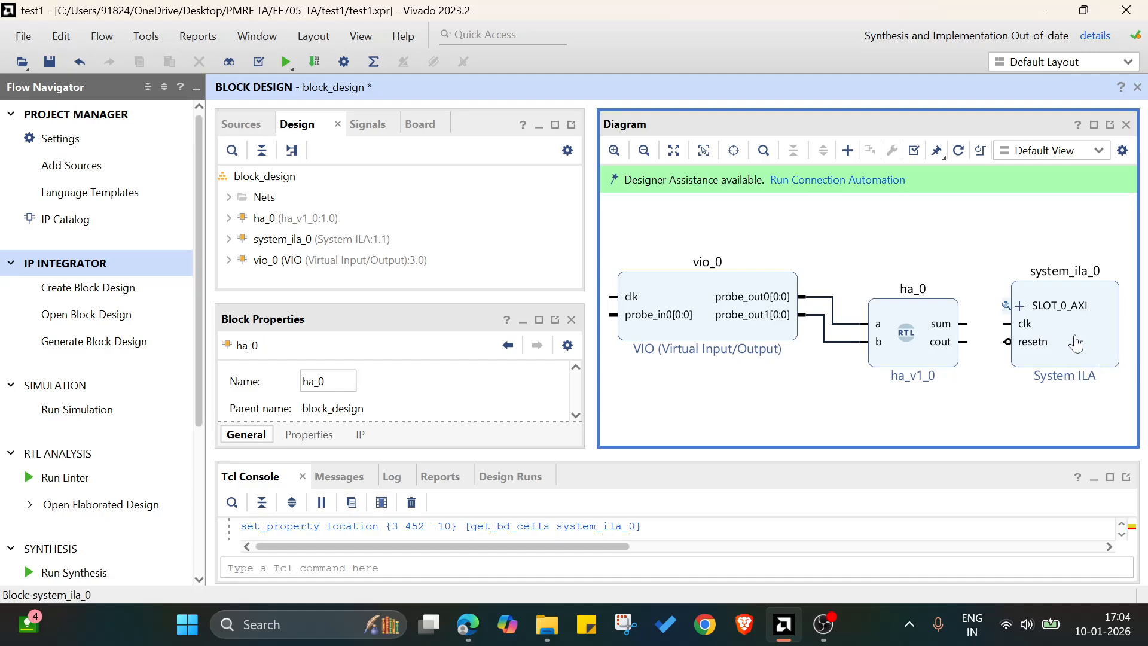
# Reconfigure the System ILA block with monitor type NATIVE and 2 probes.
pyautogui.click(1068, 338)
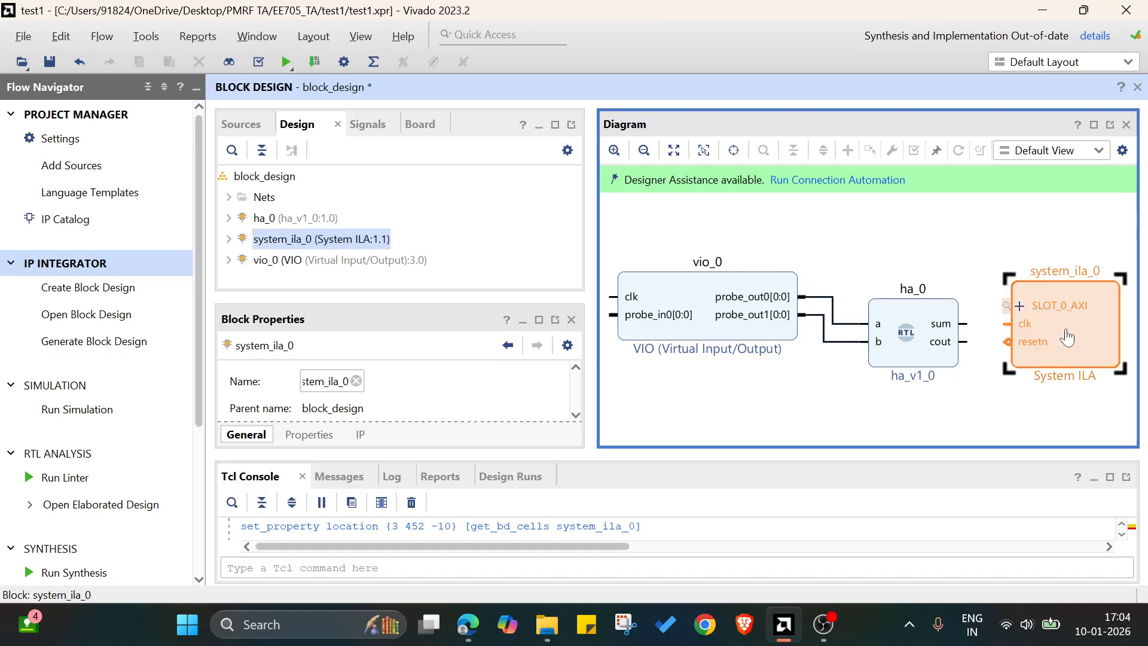
pyautogui.doubleClick(1067, 338)
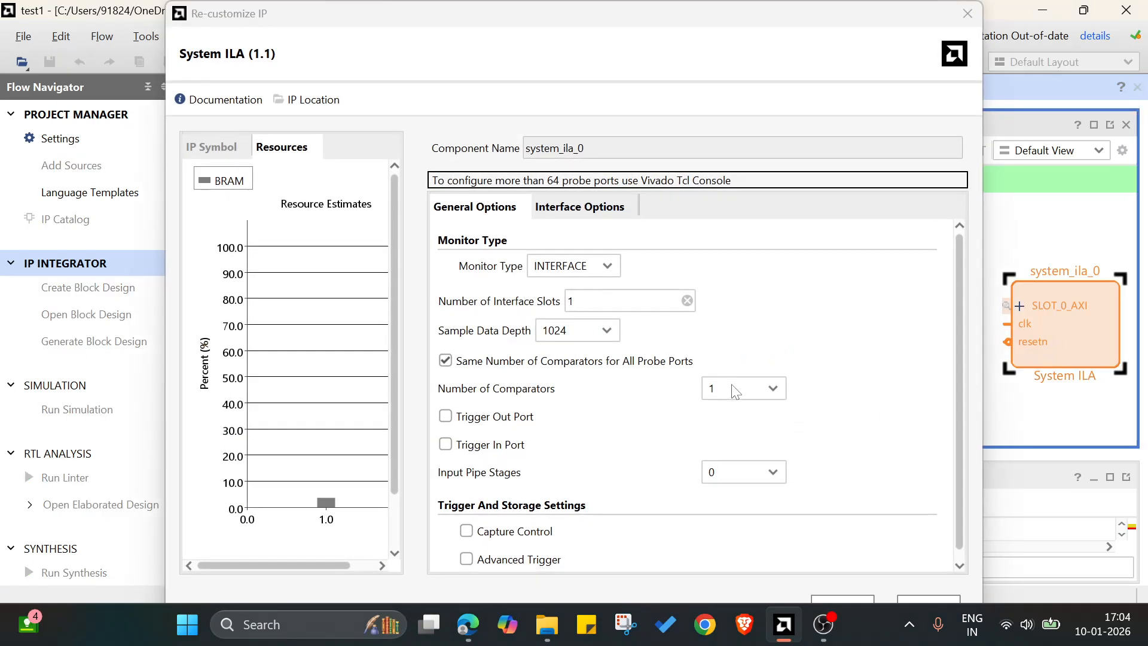
pyautogui.click(574, 266)
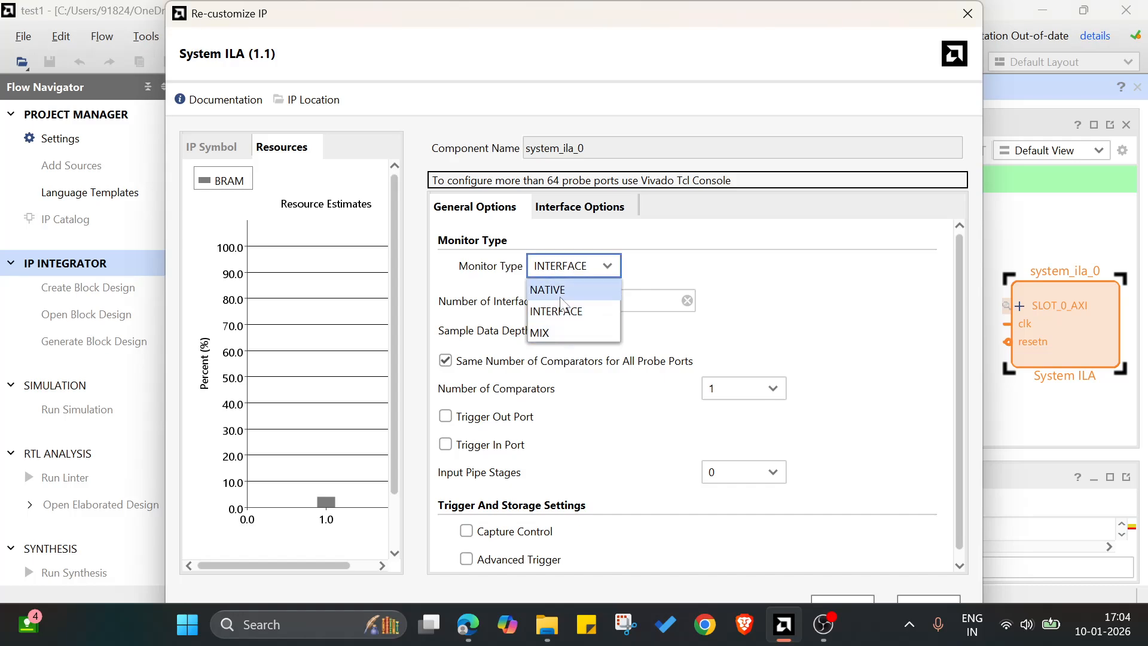
pyautogui.click(562, 292)
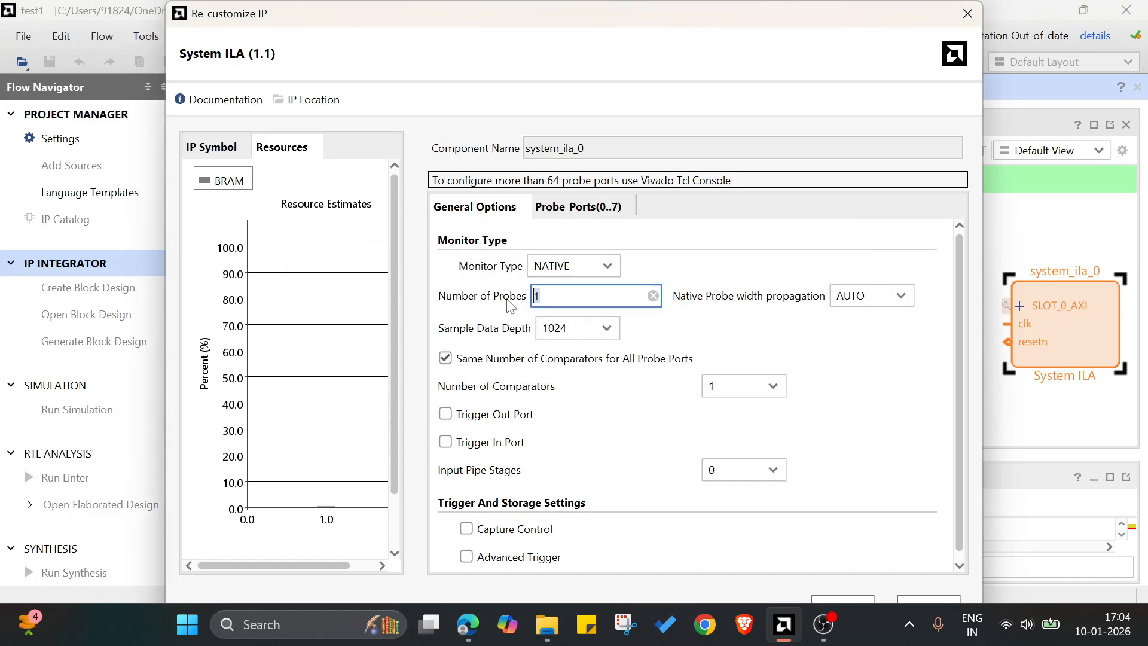
pyautogui.write('2')
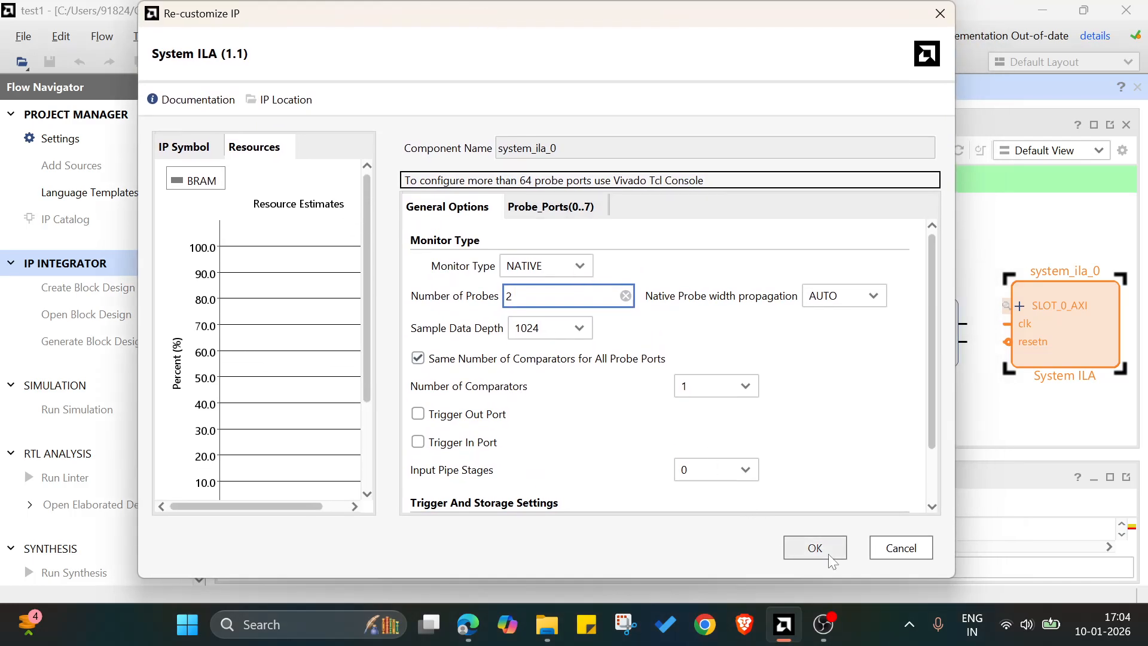
pyautogui.click(830, 560)
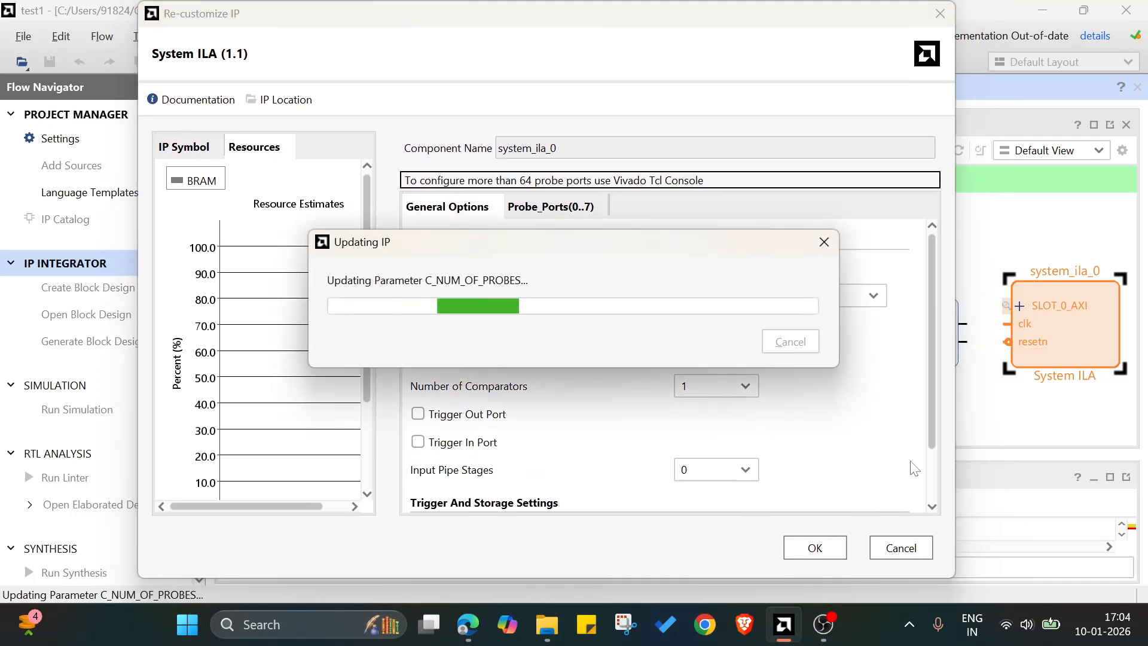
pyautogui.click(969, 427)
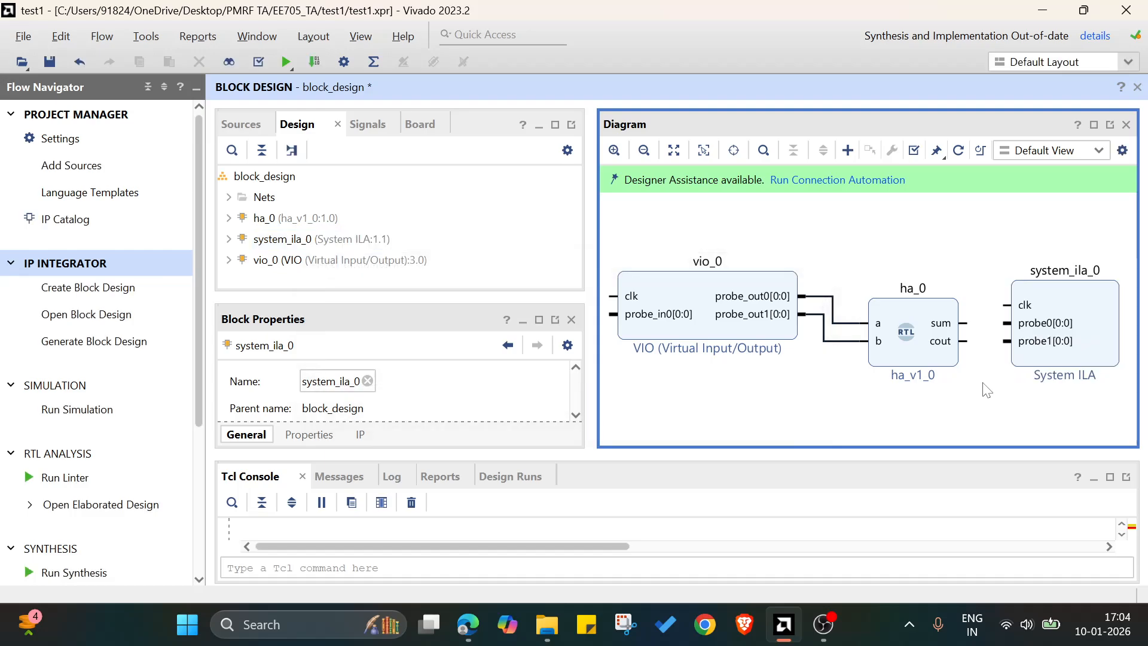
# Connect the ha block's sum output to probe0 and its cout output to probe1 of the System ILA.
pyautogui.moveTo(964, 341)
pyautogui.mouseDown()
pyautogui.moveTo(997, 343)
pyautogui.moveTo(987, 323)
pyautogui.moveTo(1007, 323)
pyautogui.mouseUp()
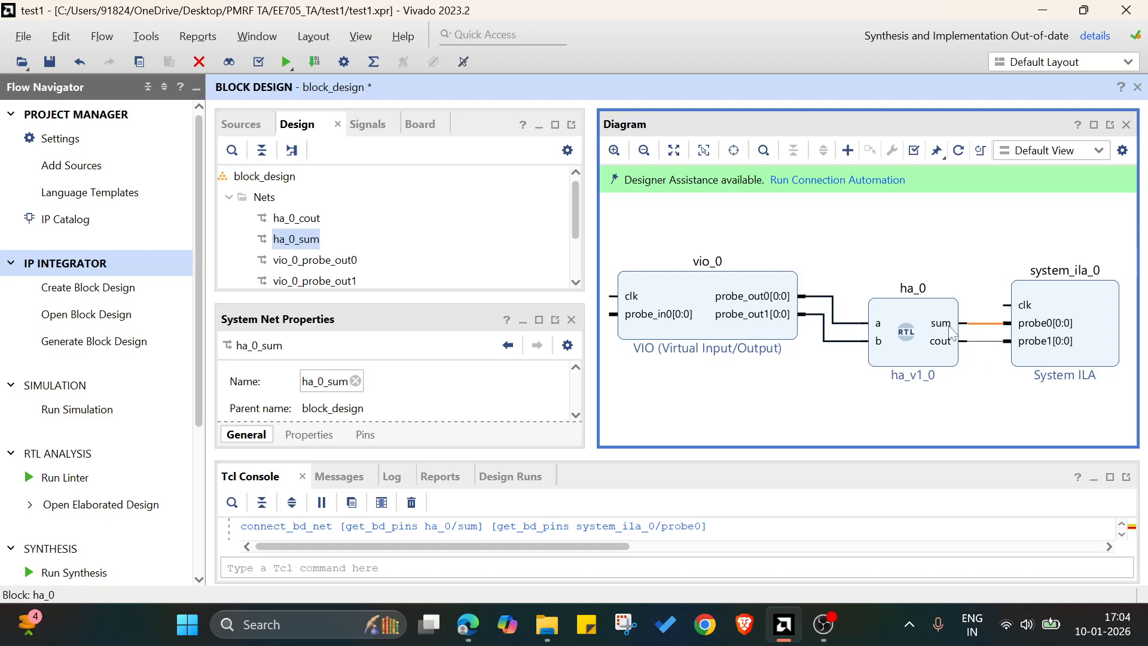
pyautogui.click(949, 225)
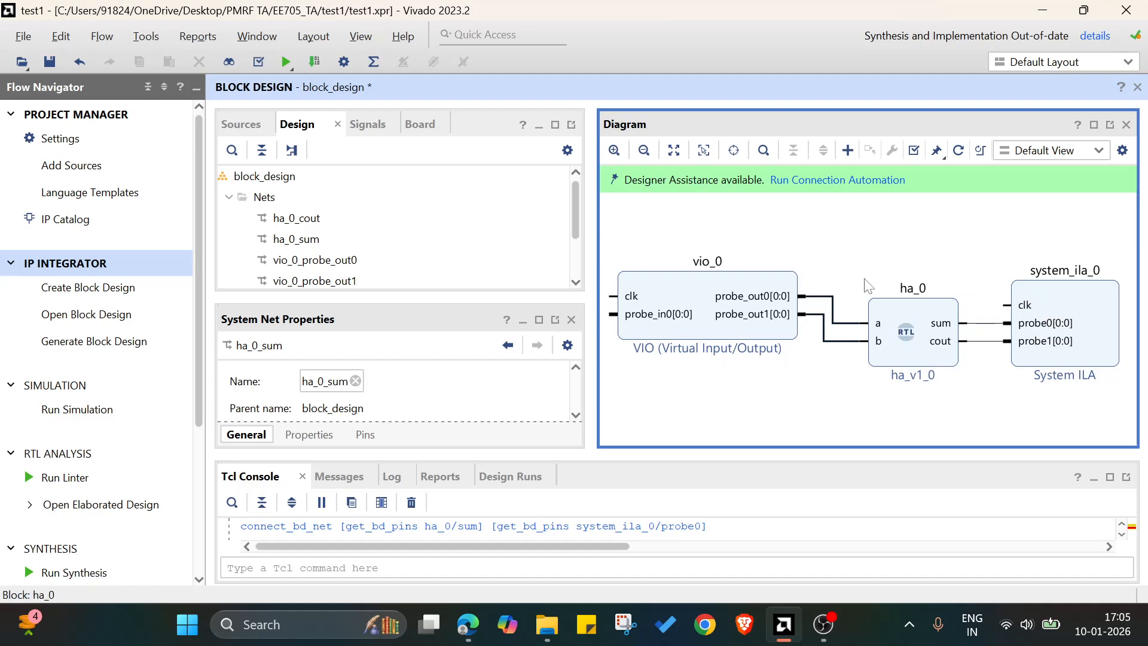
# Run connection automation for the clk pins of both the System ILA and the VIO.
pyautogui.click(808, 181)
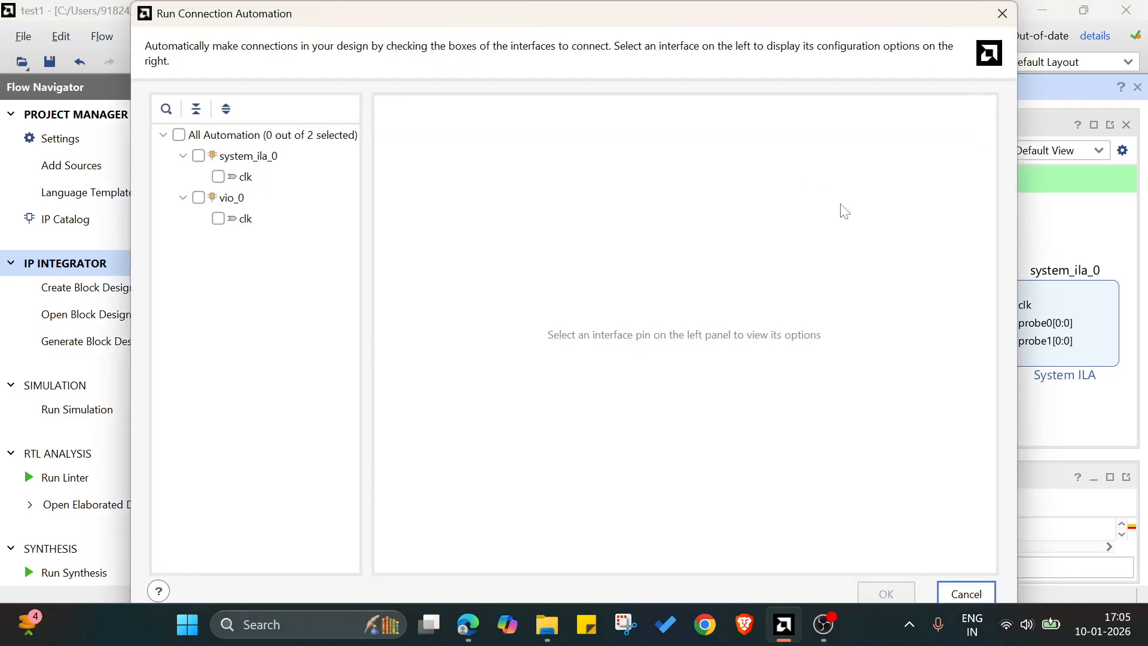
pyautogui.click(179, 136)
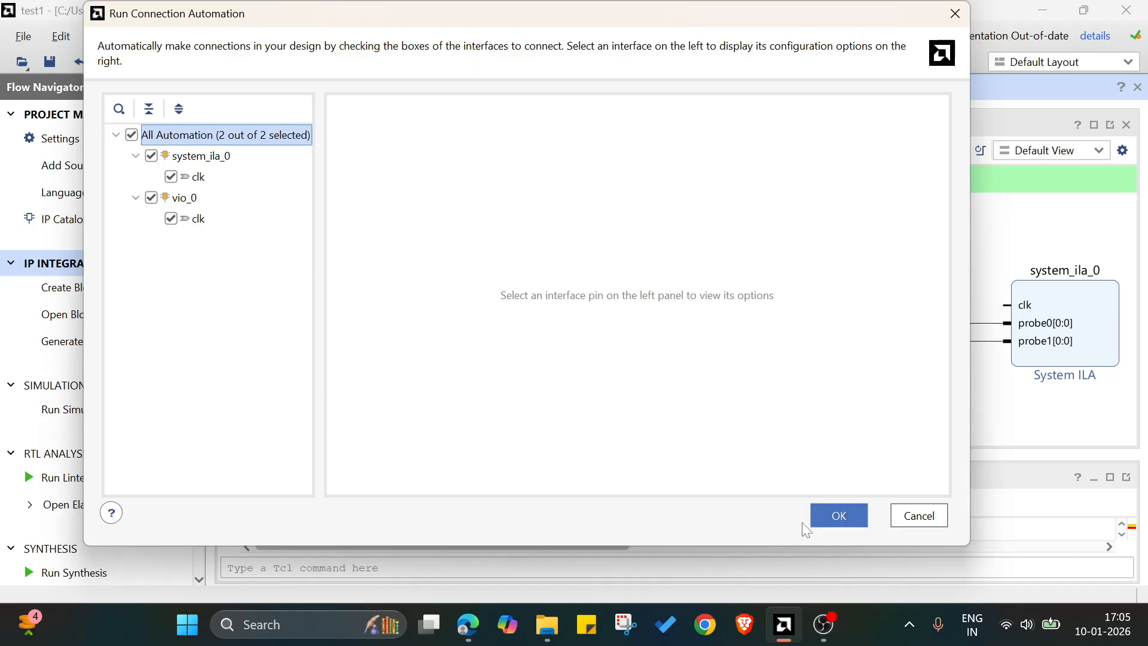
pyautogui.click(855, 516)
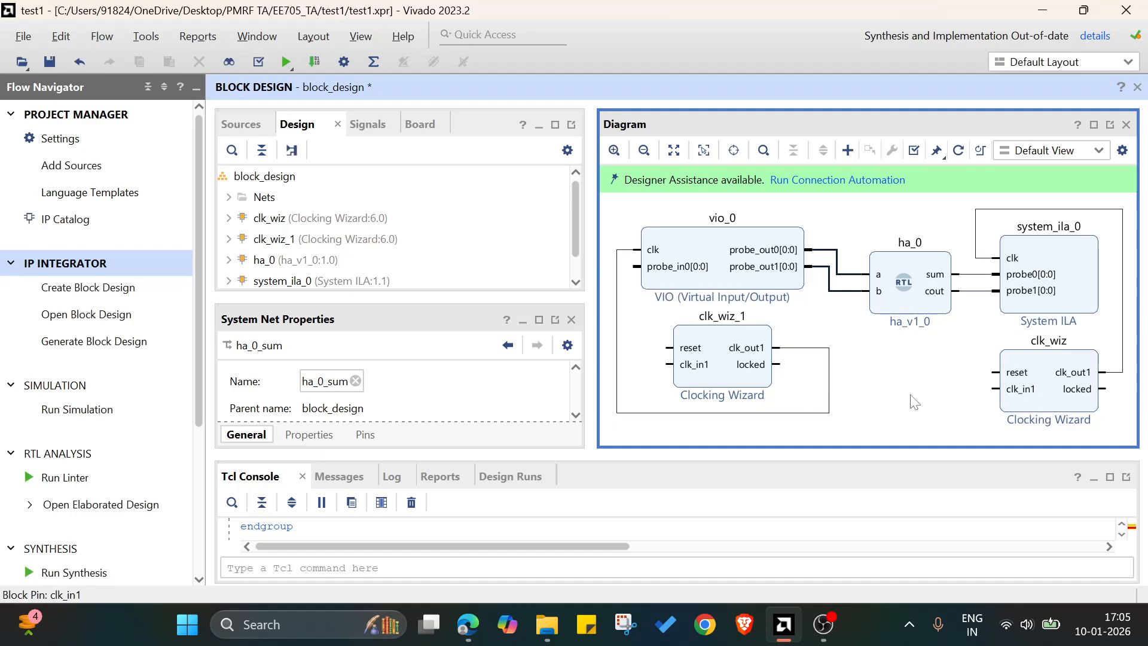
# Delete the clk_wiz block and connect the System ILA's clk pin to clk_out1 of clk_wiz_1.
pyautogui.click(1051, 411)
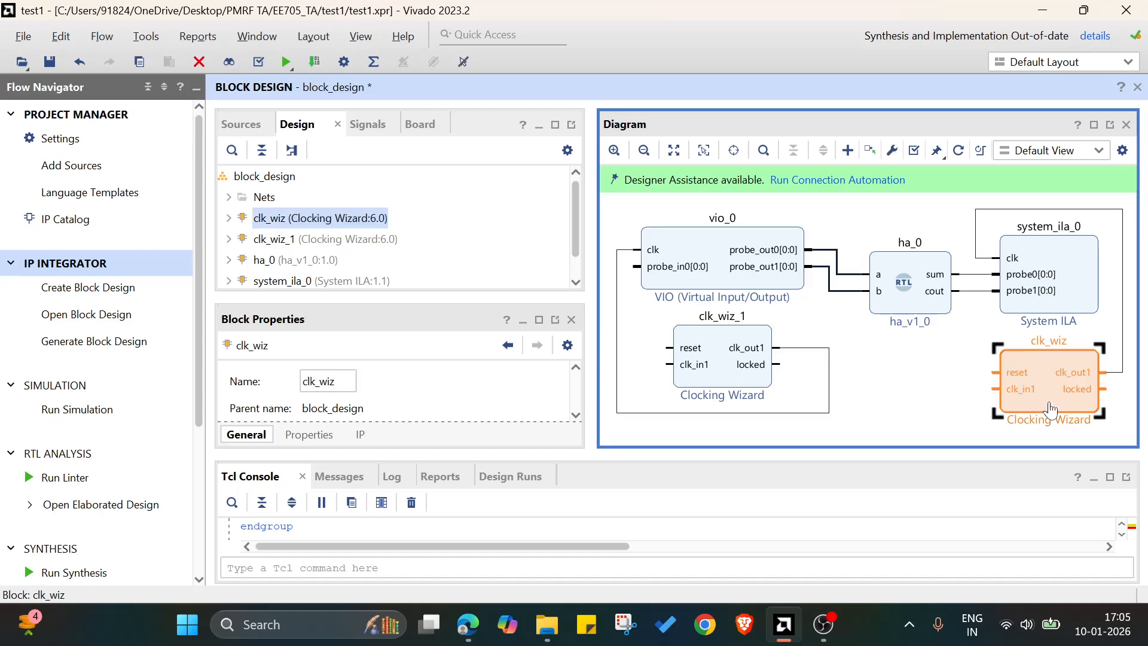
pyautogui.press('Delete')
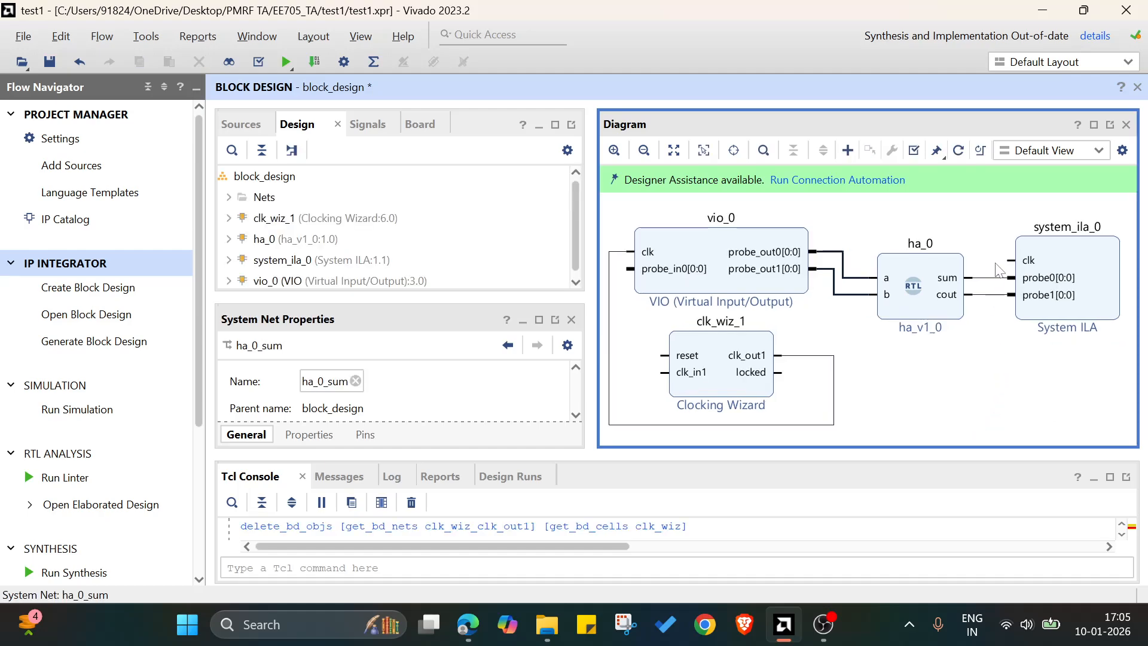
pyautogui.moveTo(1010, 260); pyautogui.dragTo(832, 358)
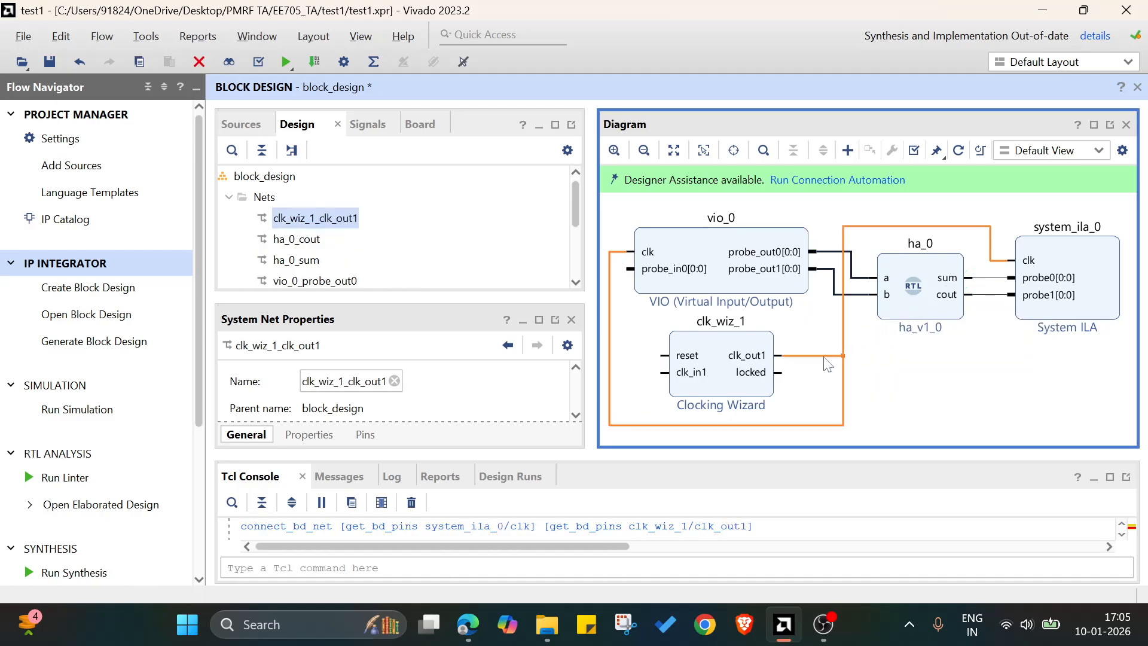
pyautogui.click(950, 377)
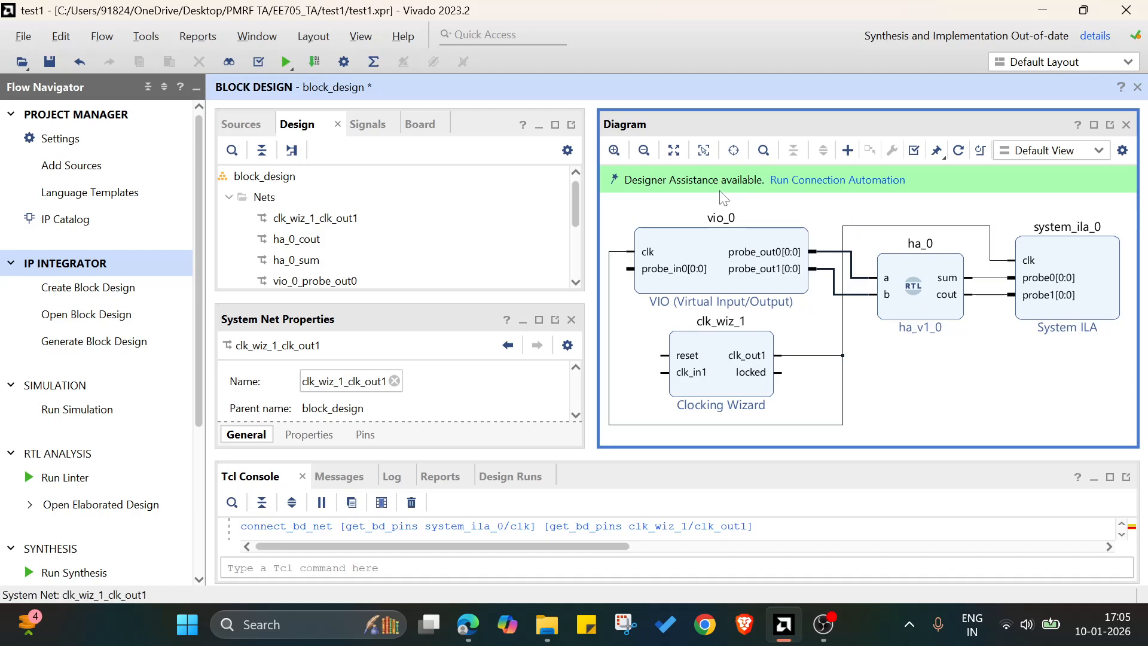
# Run connection automation for the clk_in1 and reset pins of clk_wiz_1.
pyautogui.click(800, 190)
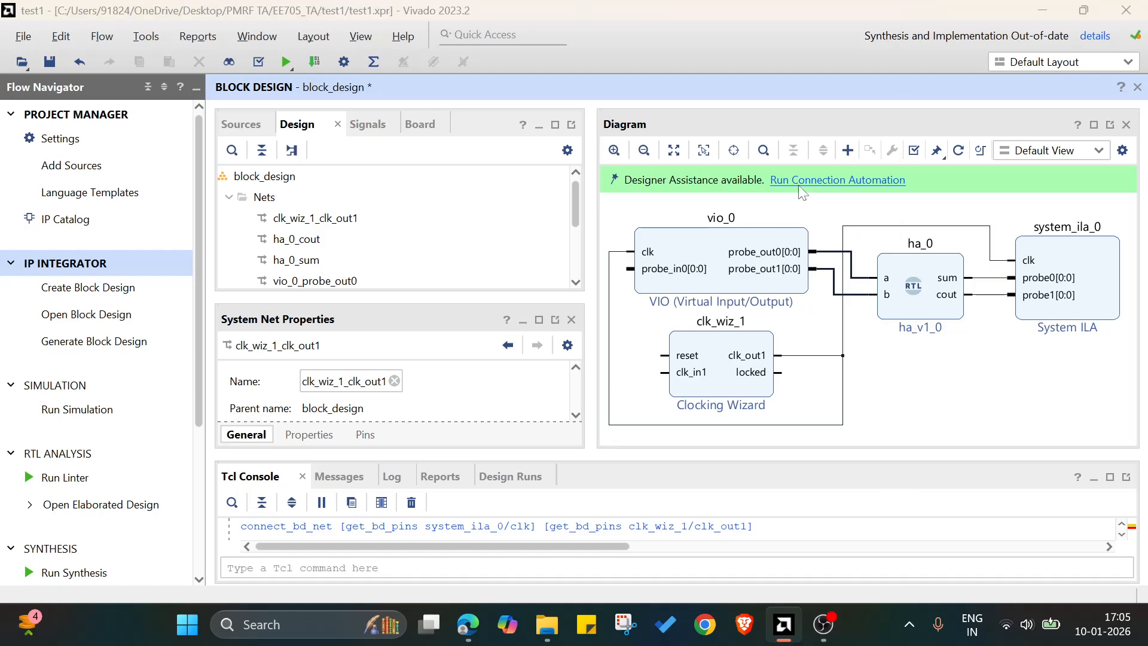
pyautogui.click(179, 135)
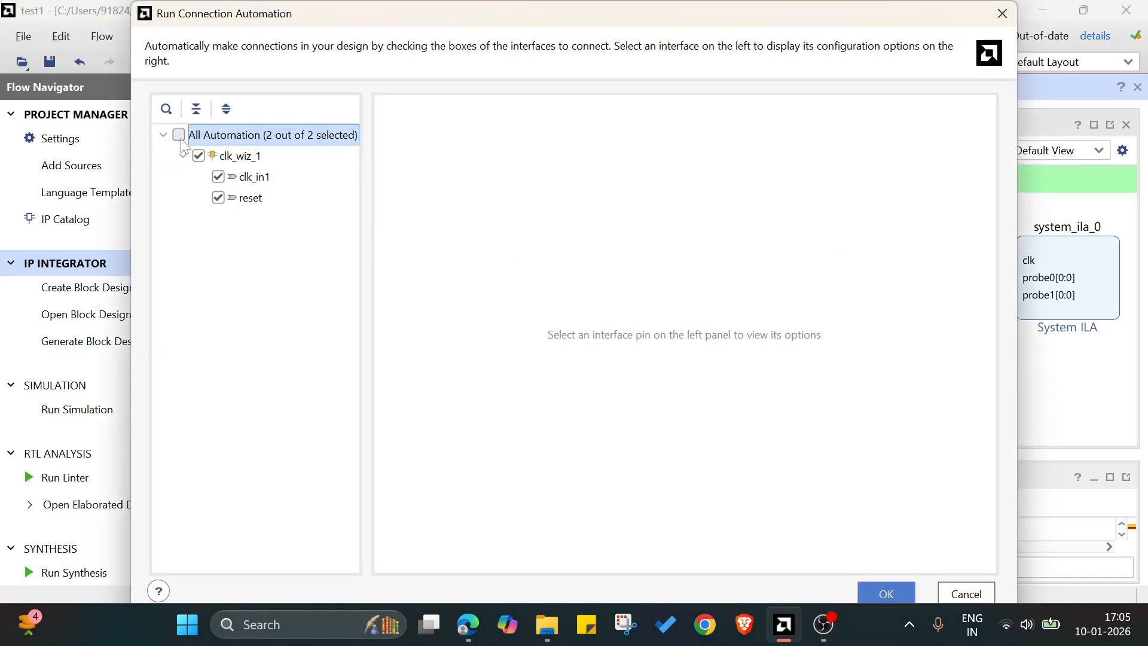
pyautogui.moveTo(832, 19); pyautogui.dragTo(804, 48)
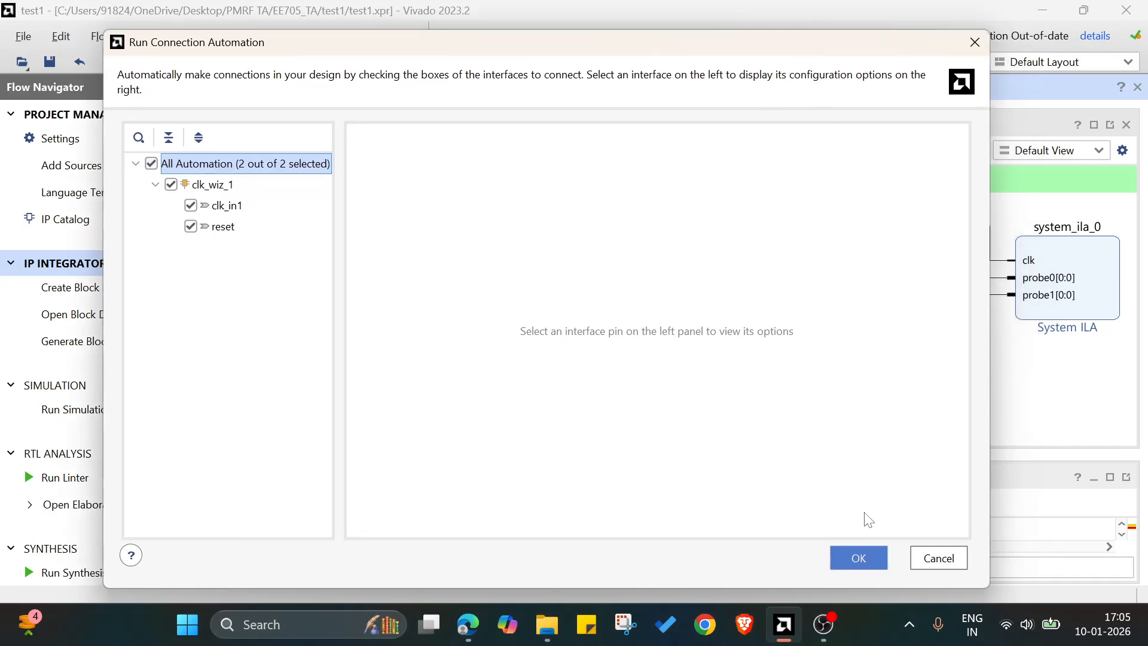
pyautogui.click(855, 558)
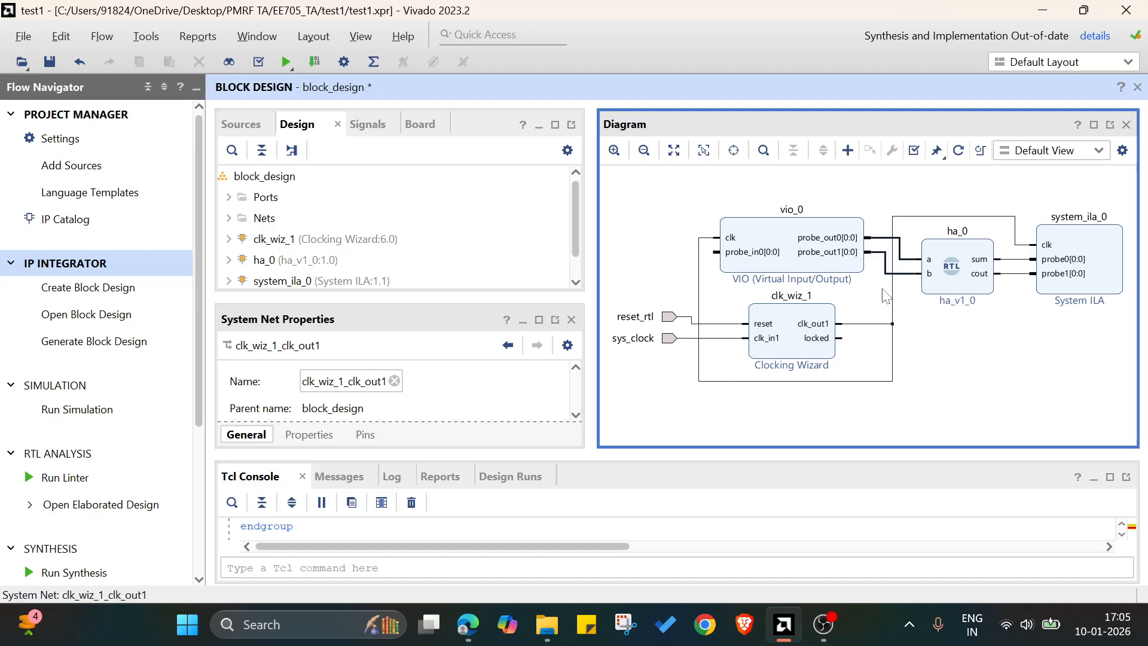
# Regenerate the block diagram layout and validate the design.
pyautogui.click(958, 150)
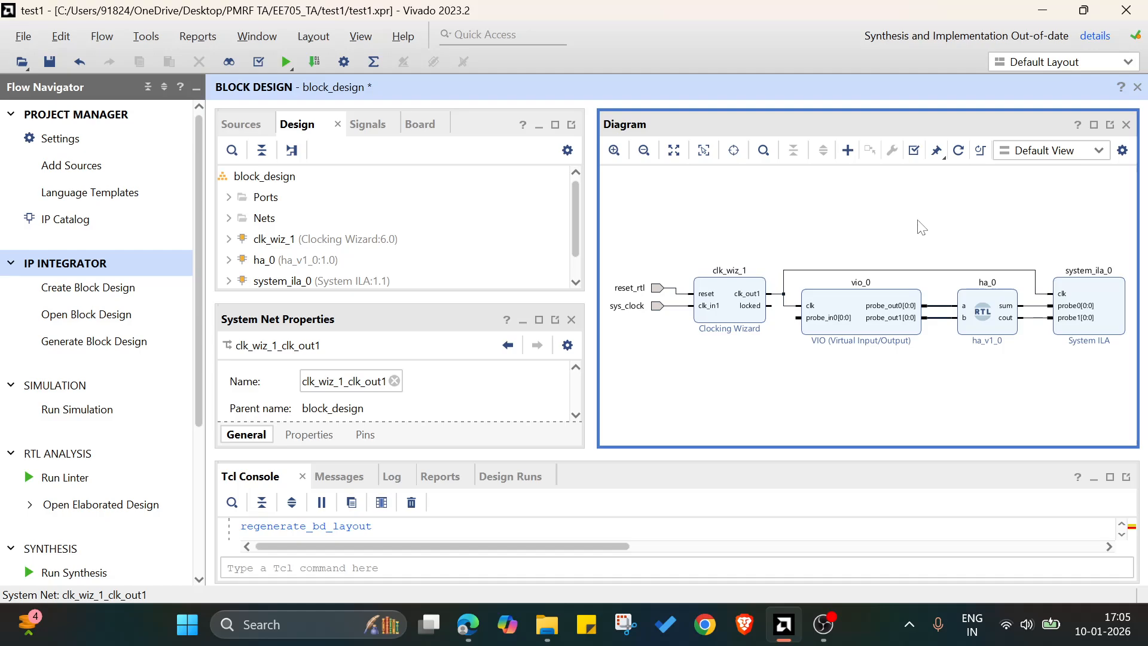
pyautogui.click(913, 151)
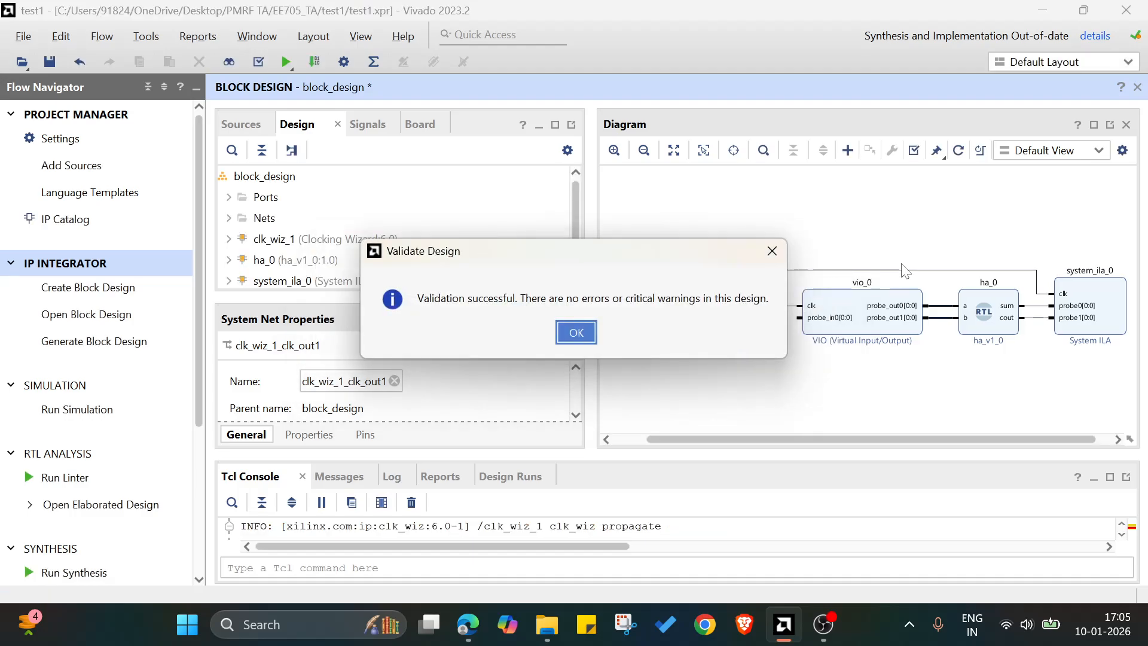
pyautogui.click(577, 333)
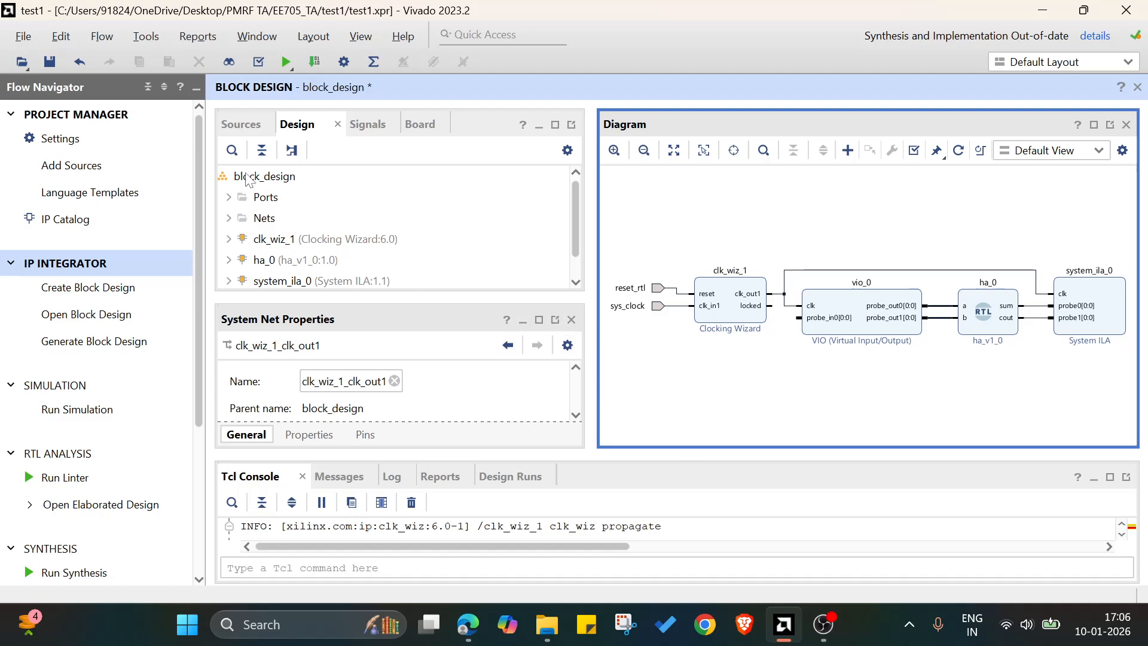
# Create an HDL wrapper for block_design.bd, letting Vivado manage and auto-update it.
pyautogui.click(241, 126)
pyautogui.click(343, 206)
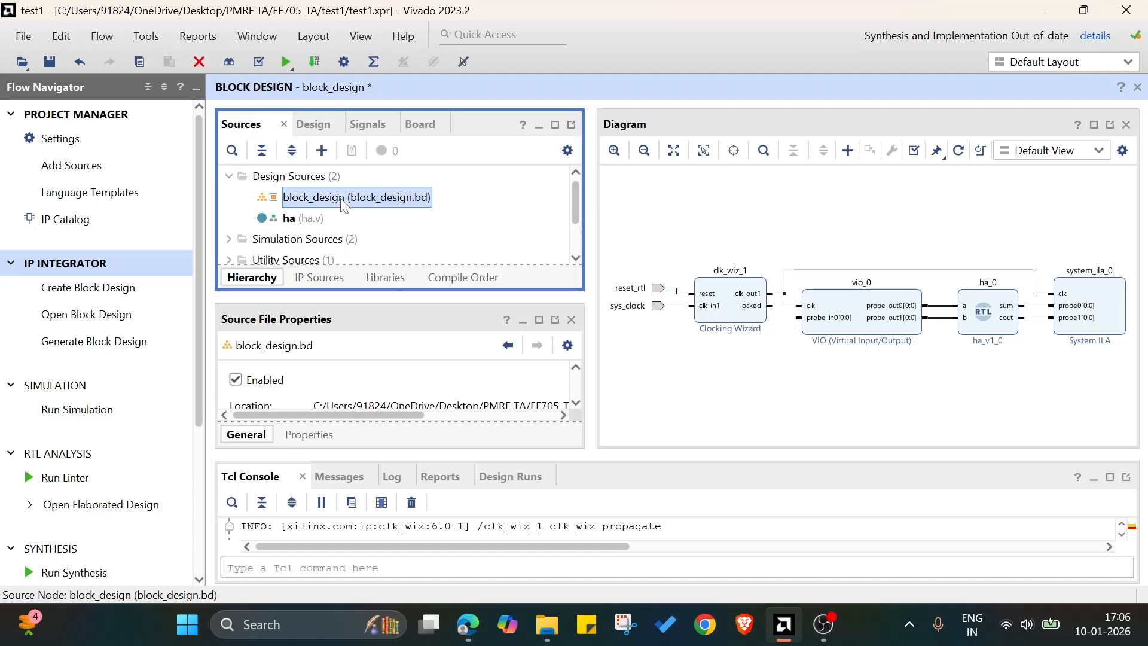
pyautogui.rightClick(345, 206)
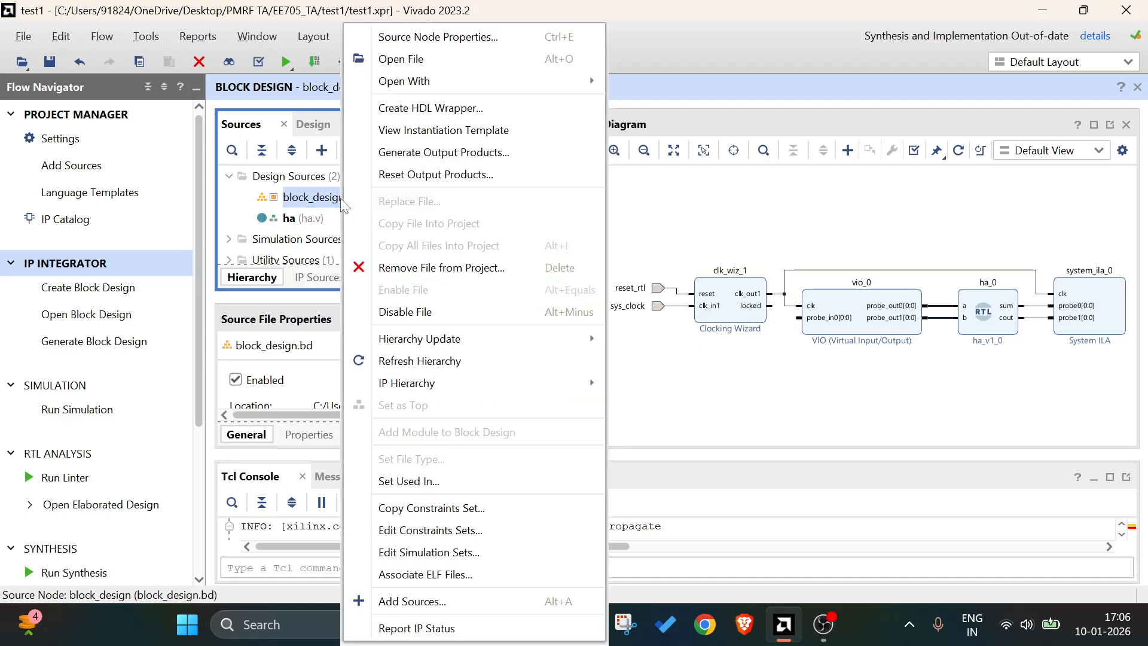
pyautogui.click(428, 114)
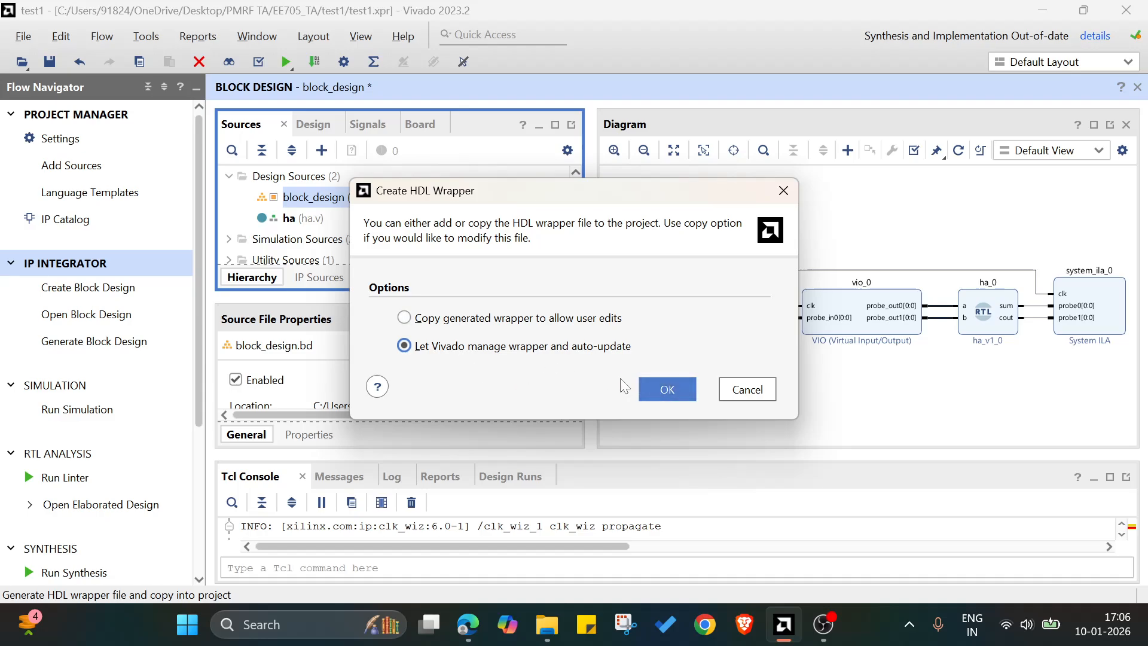
pyautogui.click(650, 385)
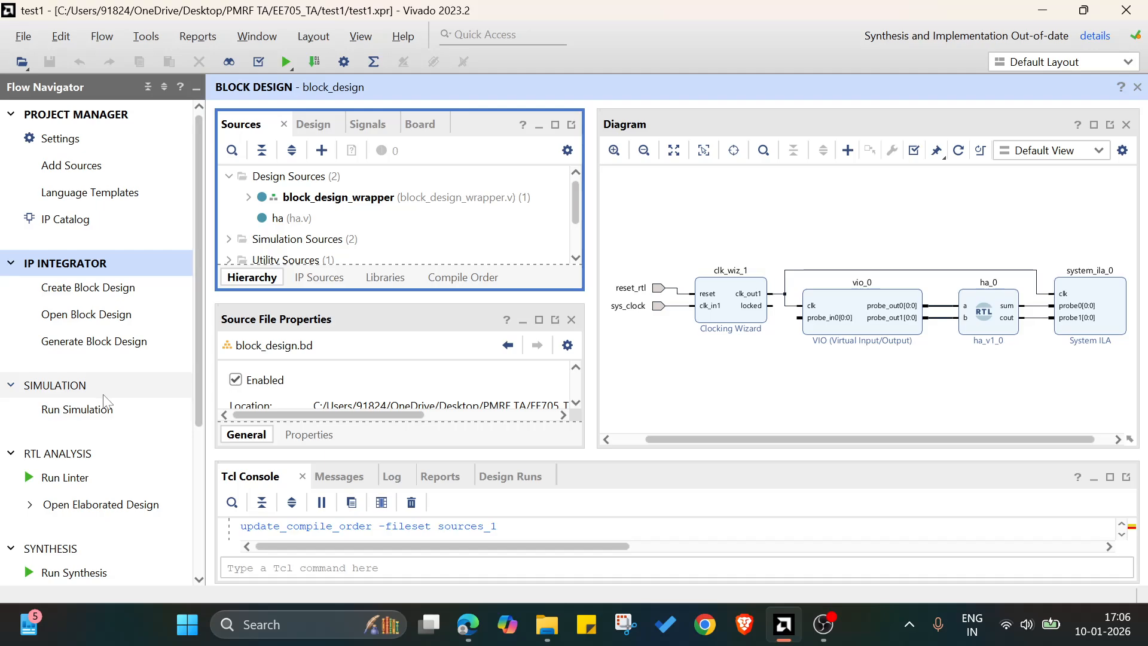
# Run implementation with synthesis launched first, on the local host with 8 jobs.
pyautogui.scroll(-5, 131, 389)
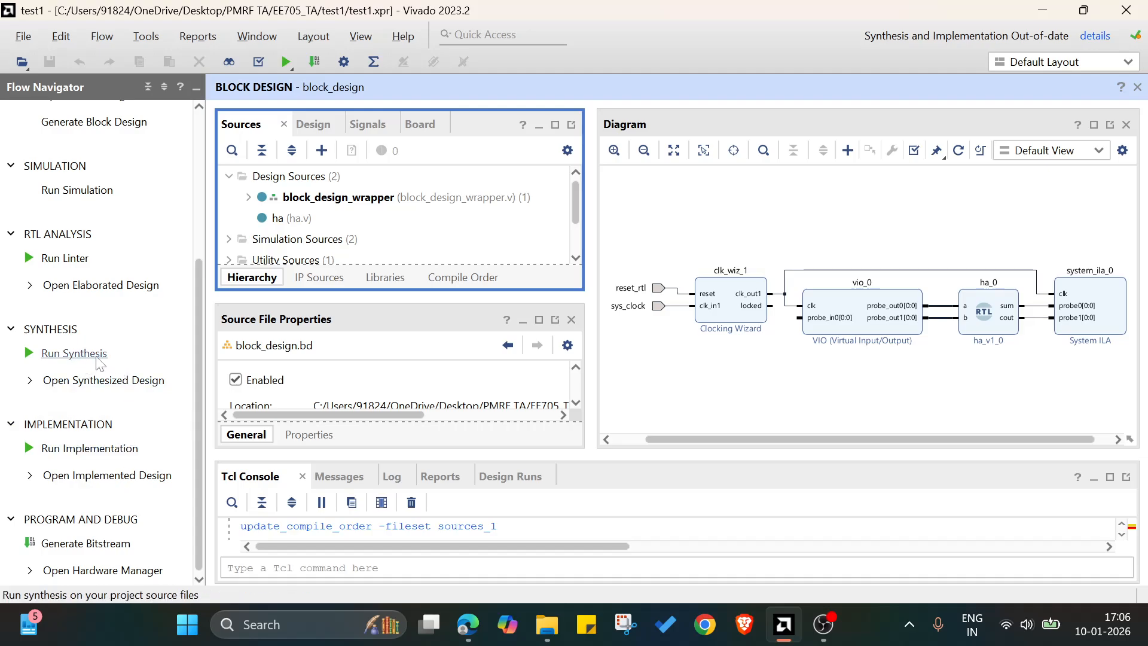
pyautogui.click(114, 450)
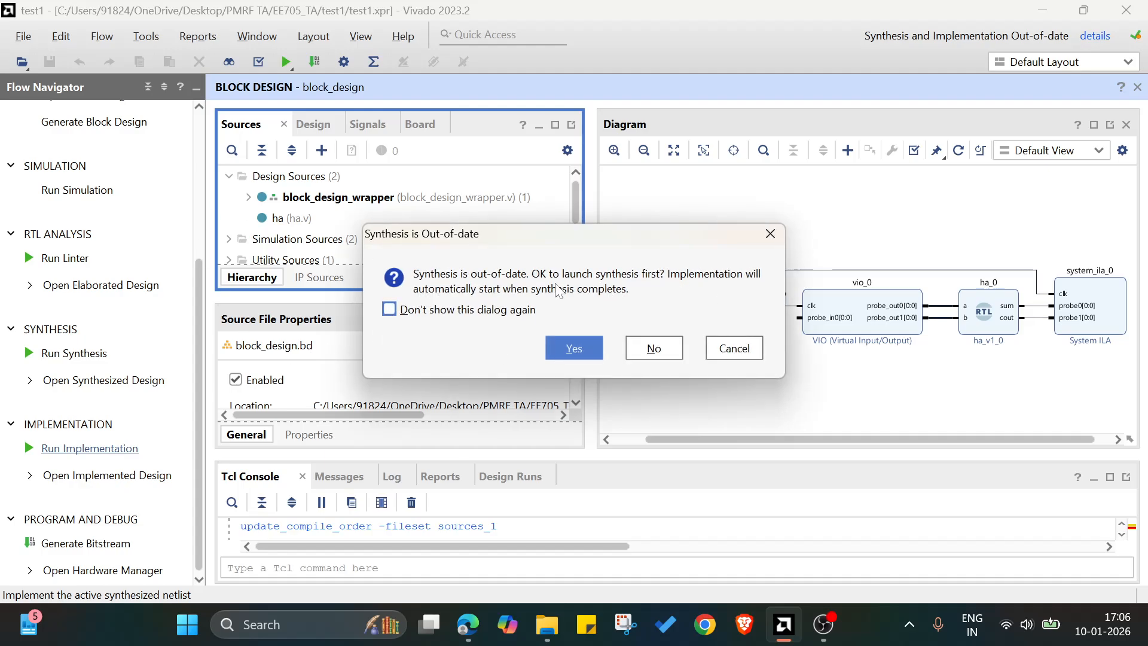
pyautogui.click(581, 354)
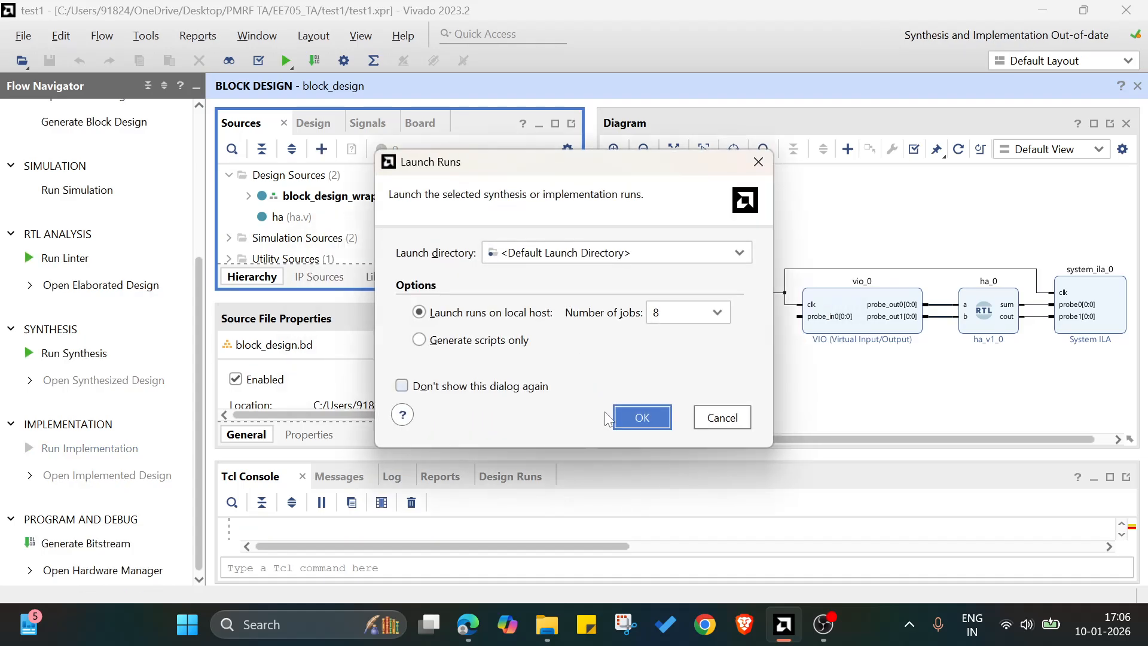
pyautogui.click(628, 412)
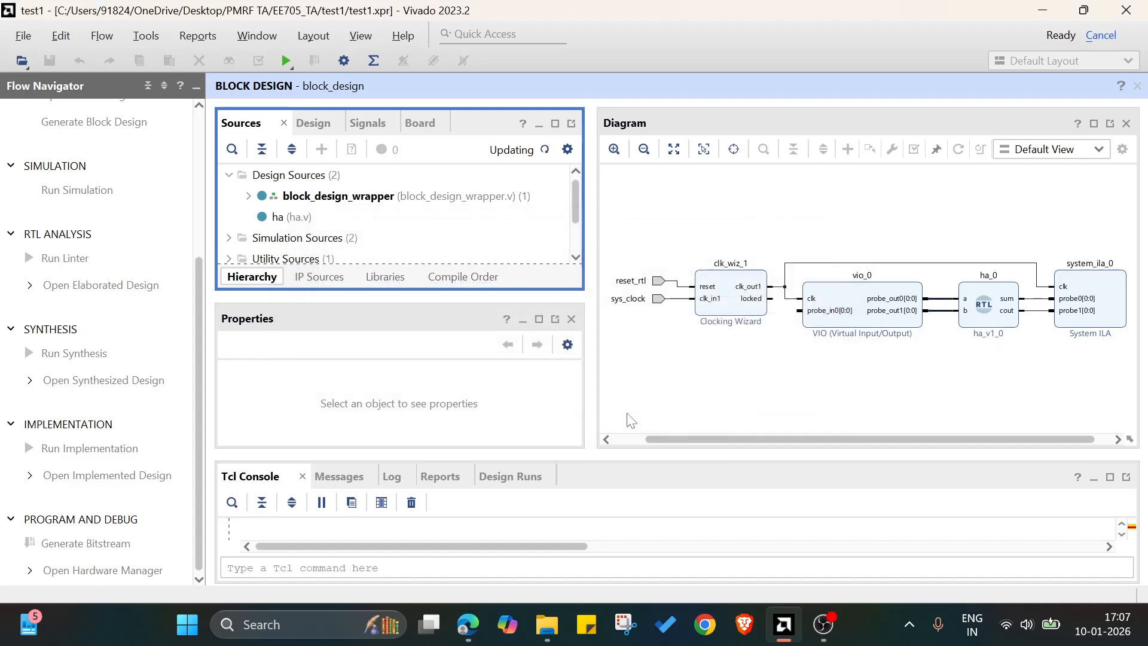
pyautogui.moveTo(824, 625)
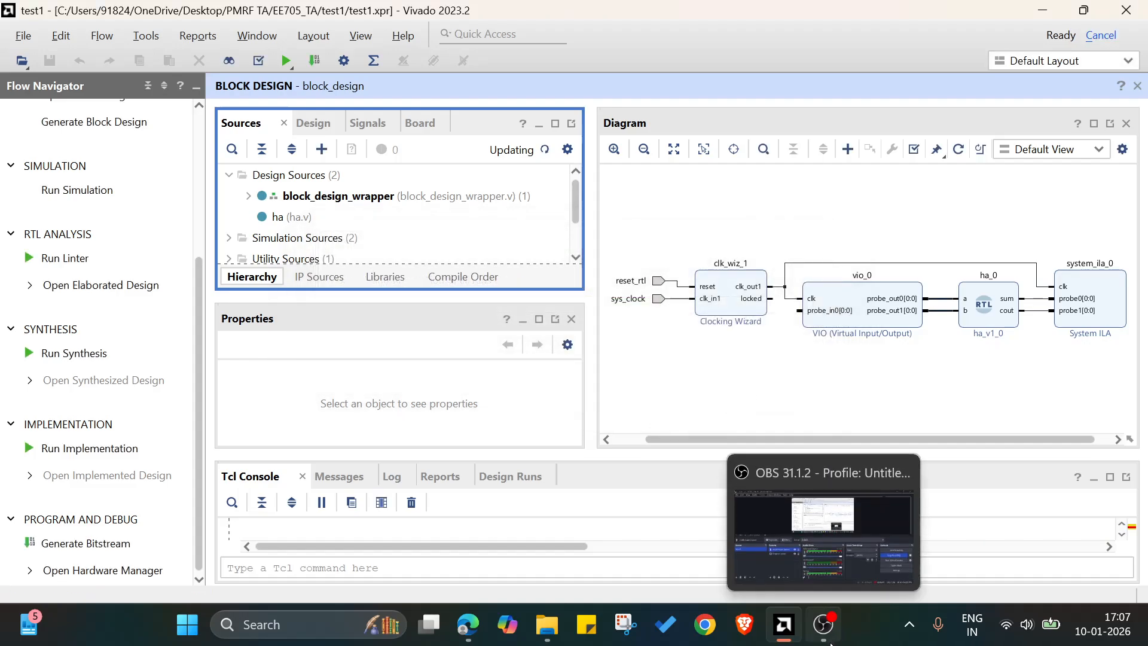
pyautogui.click(871, 517)
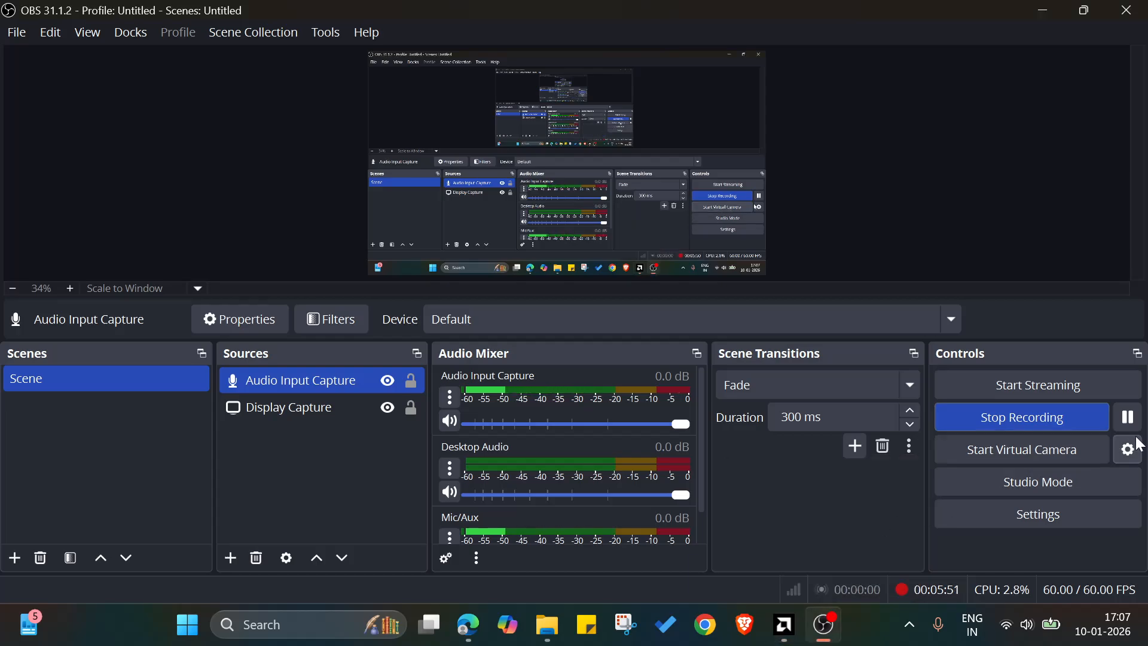
pyautogui.click(1048, 15)
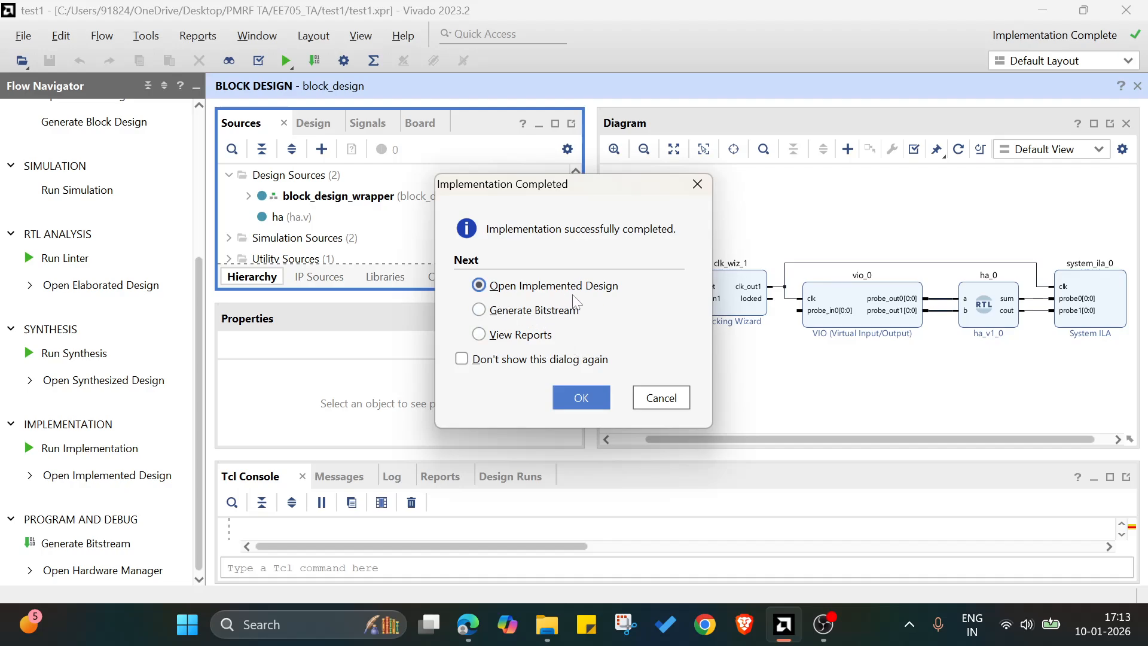
# Open the implemented design and assign package pin H16 to the sys_clock port.
pyautogui.click(580, 398)
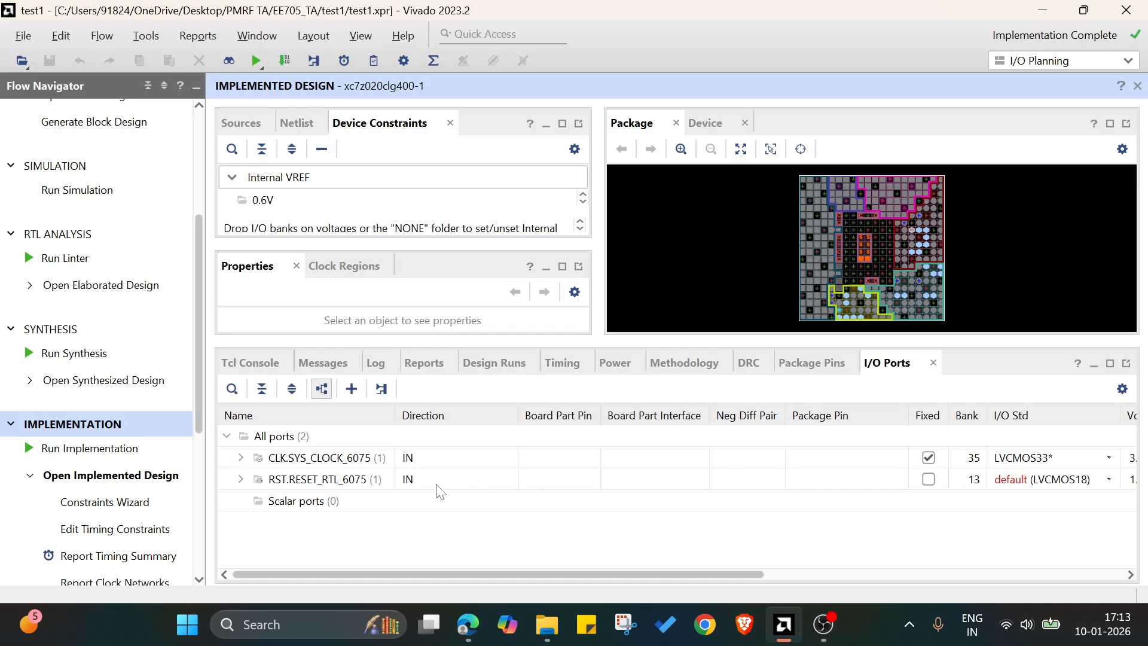
pyautogui.click(241, 458)
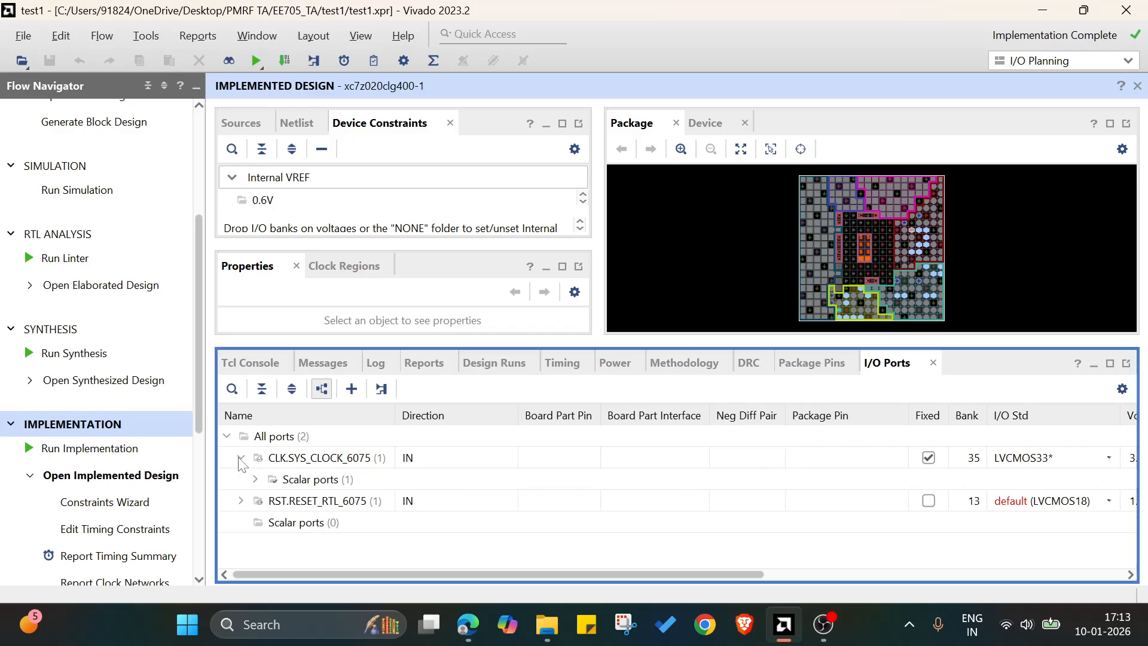
pyautogui.click(256, 479)
pyautogui.click(795, 501)
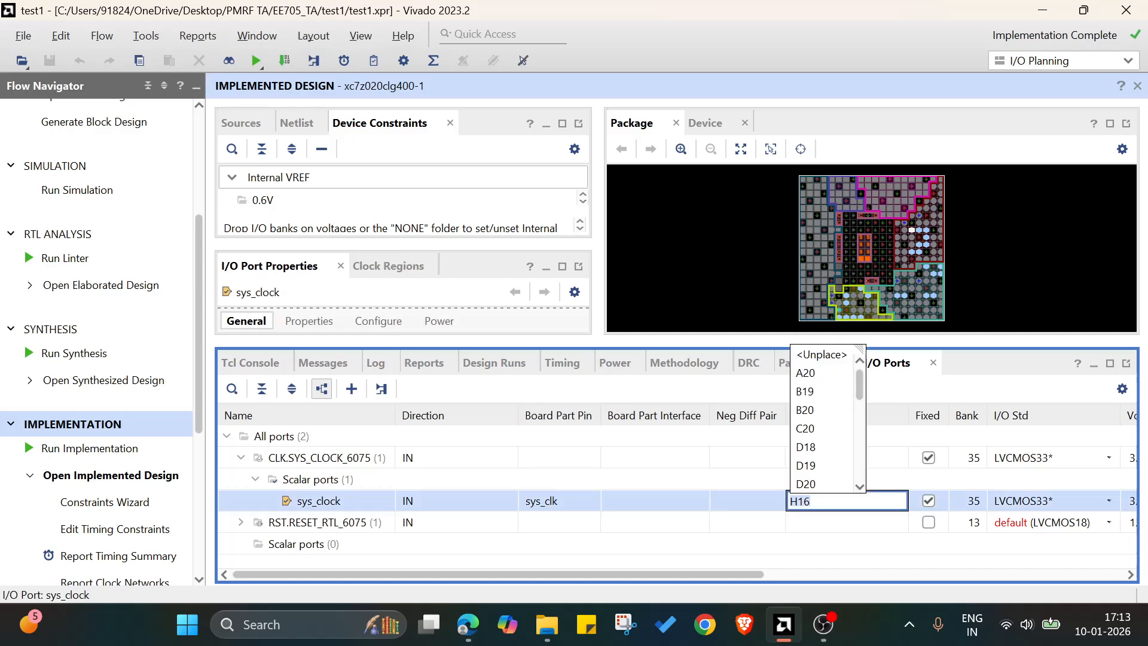
pyautogui.write('H16')
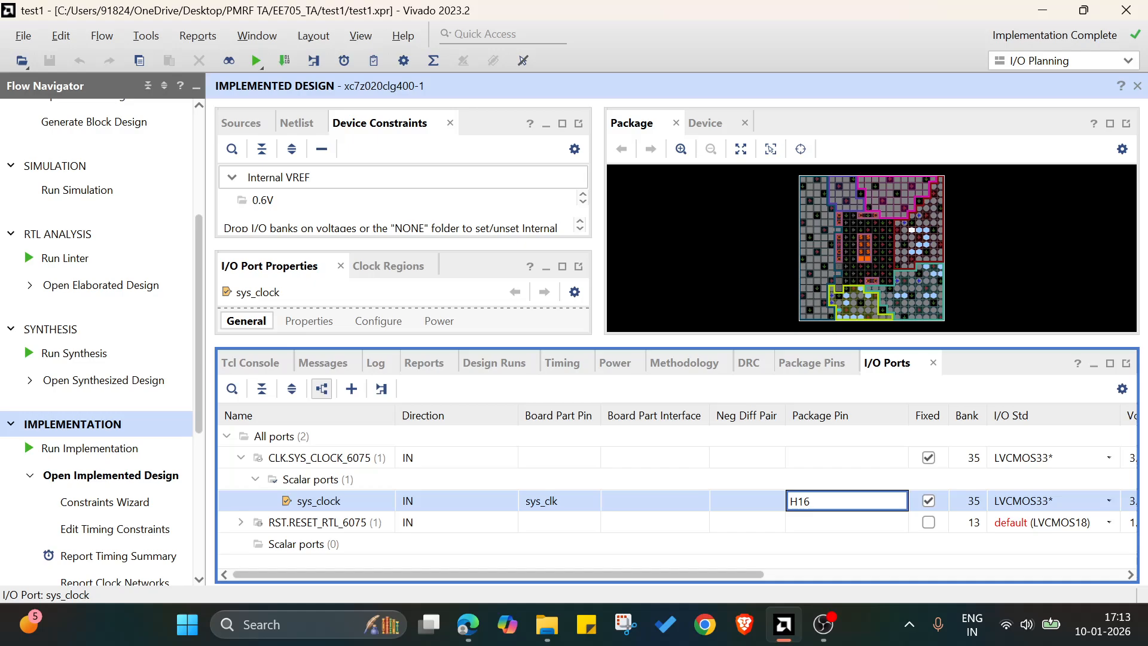
pyautogui.press('Return')
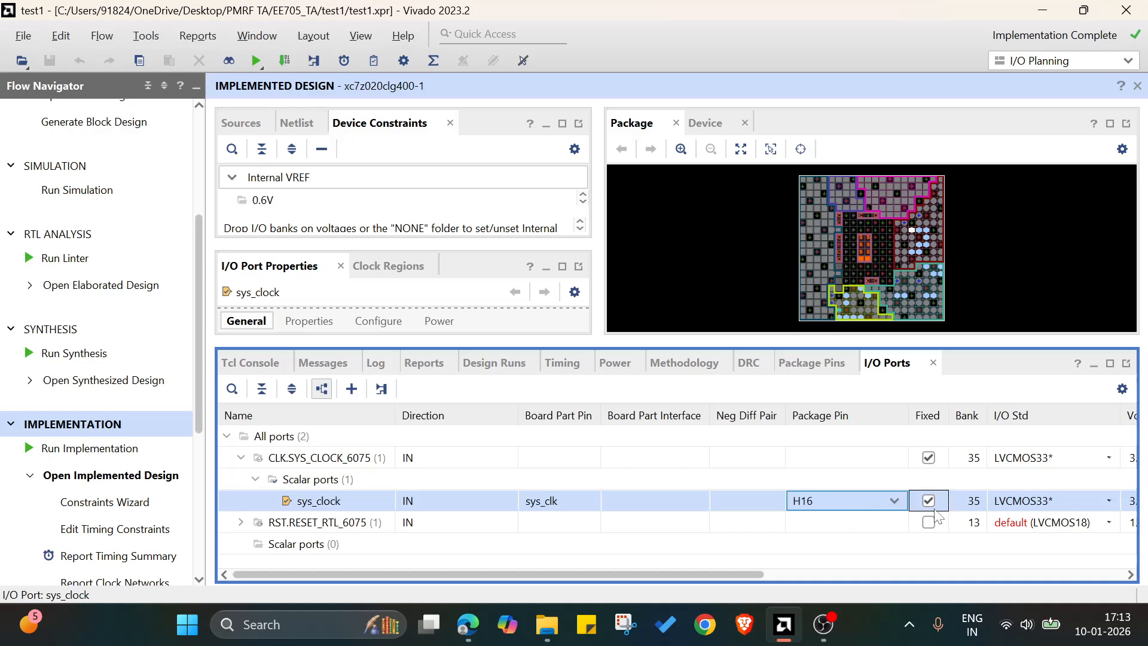
# Set the I/O standard of the sys_clock port to LVCMOS33.
pyautogui.click(1052, 501)
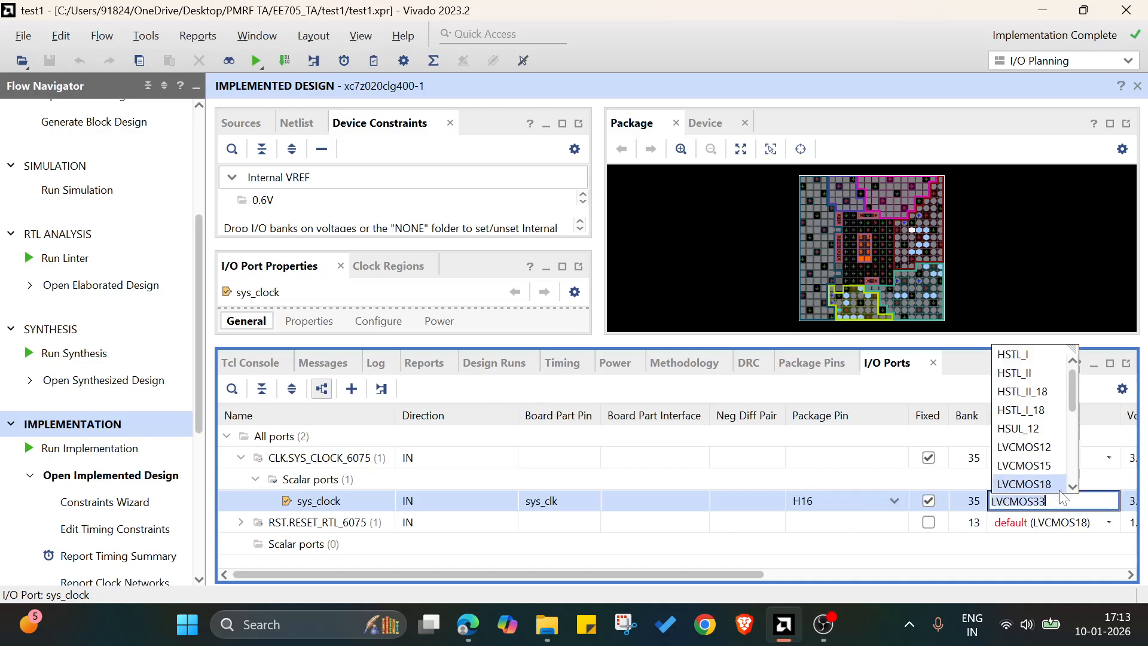
pyautogui.click(1040, 483)
pyautogui.click(1058, 505)
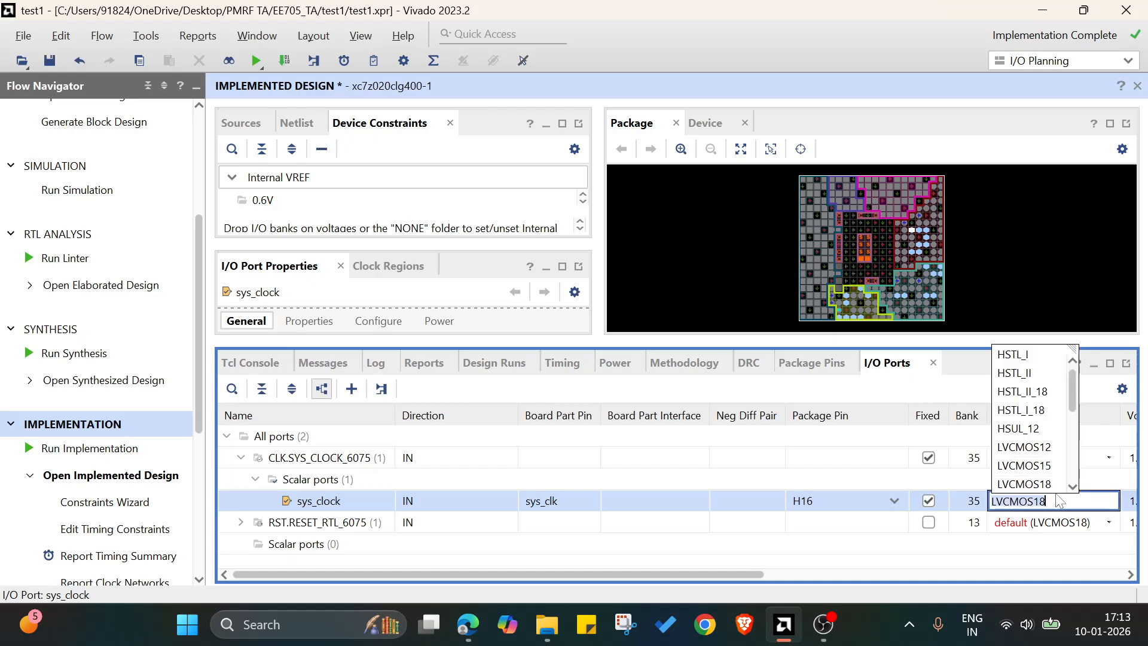
pyautogui.click(1029, 466)
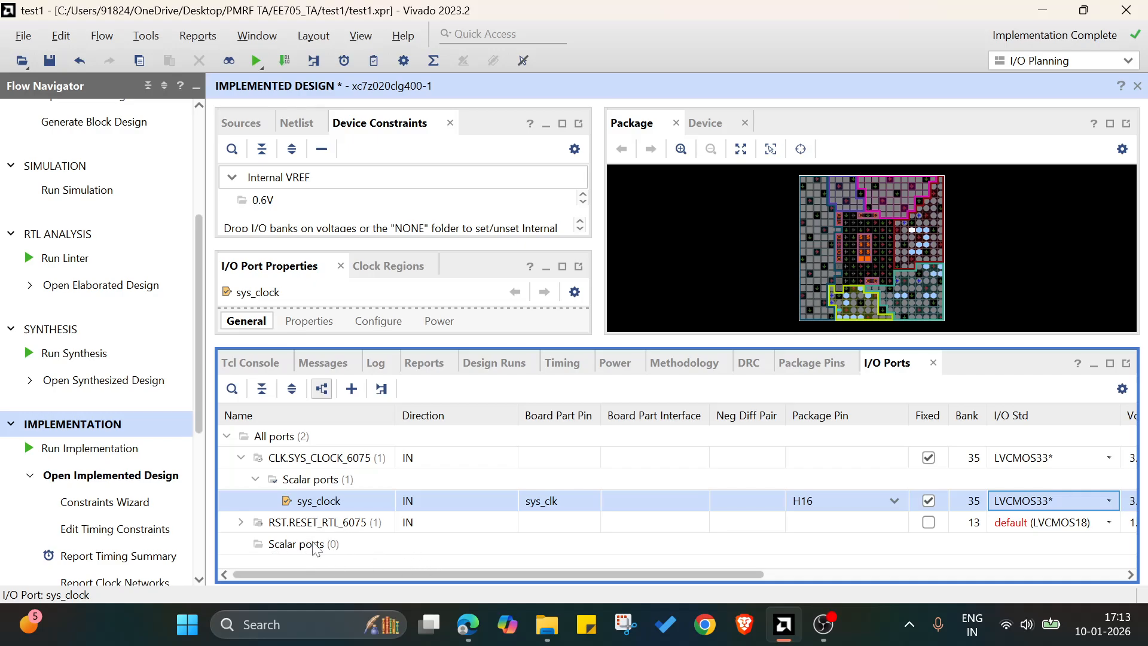
# Mark the reset_rtl port as fixed and assign it package pin D19.
pyautogui.click(246, 525)
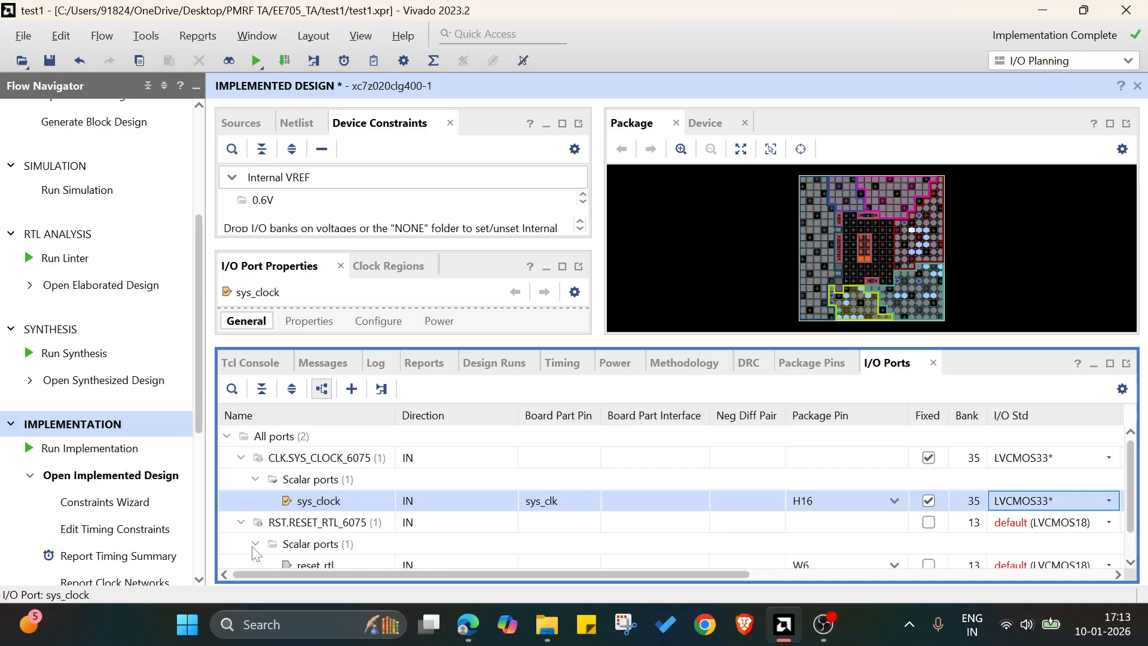
pyautogui.scroll(-1, 336, 540)
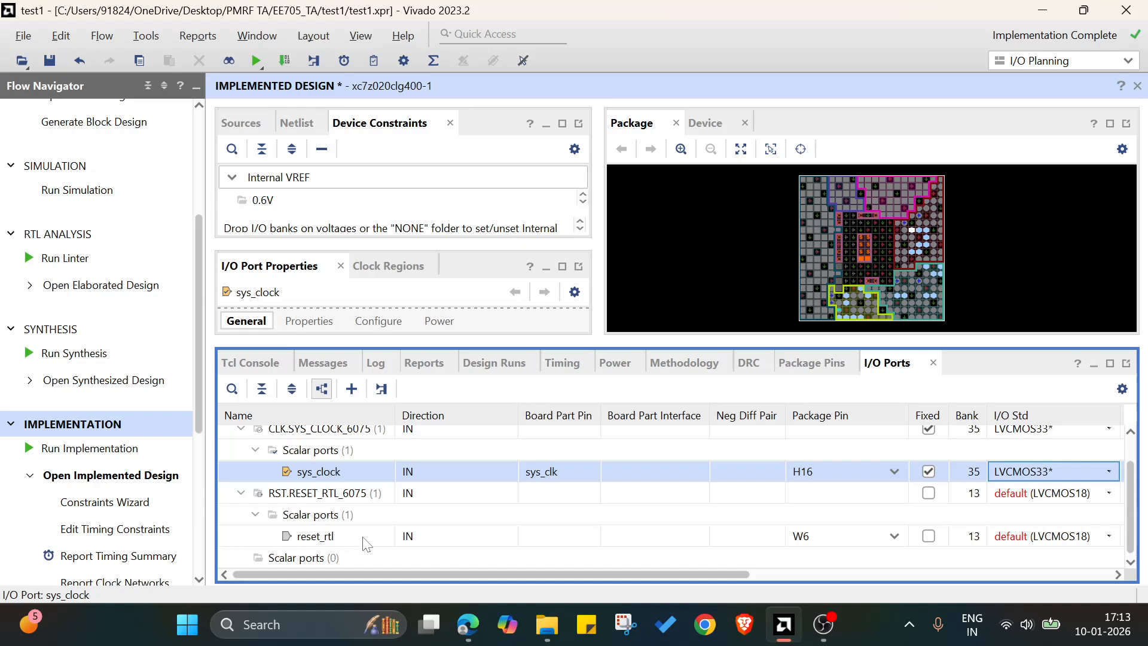
pyautogui.click(366, 538)
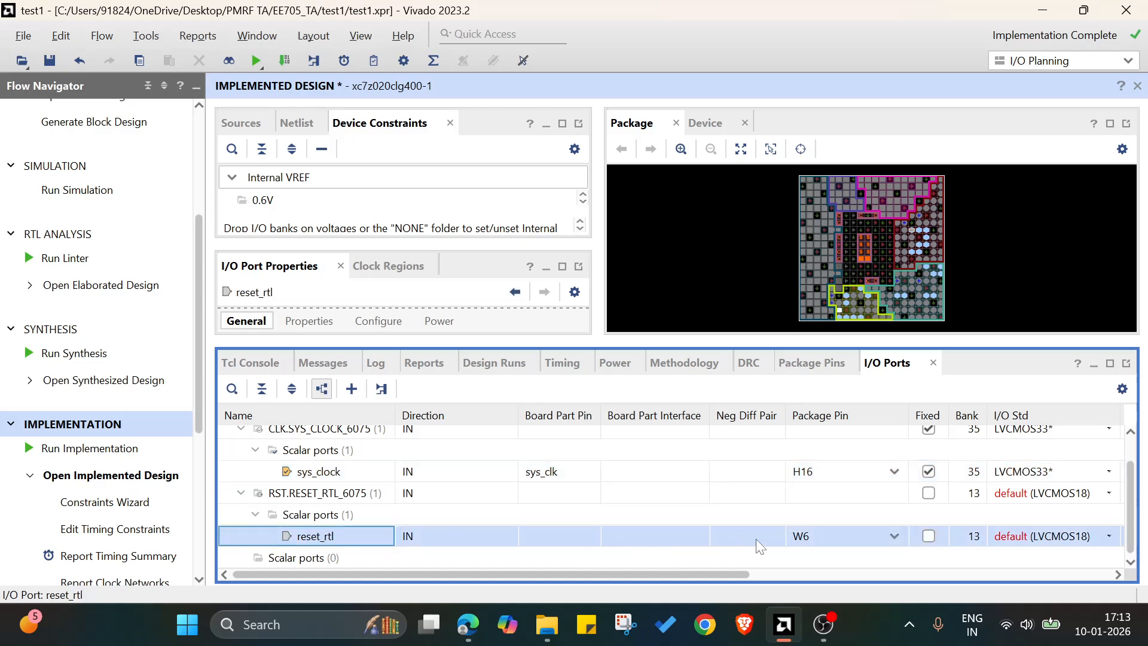
pyautogui.click(928, 536)
pyautogui.click(894, 536)
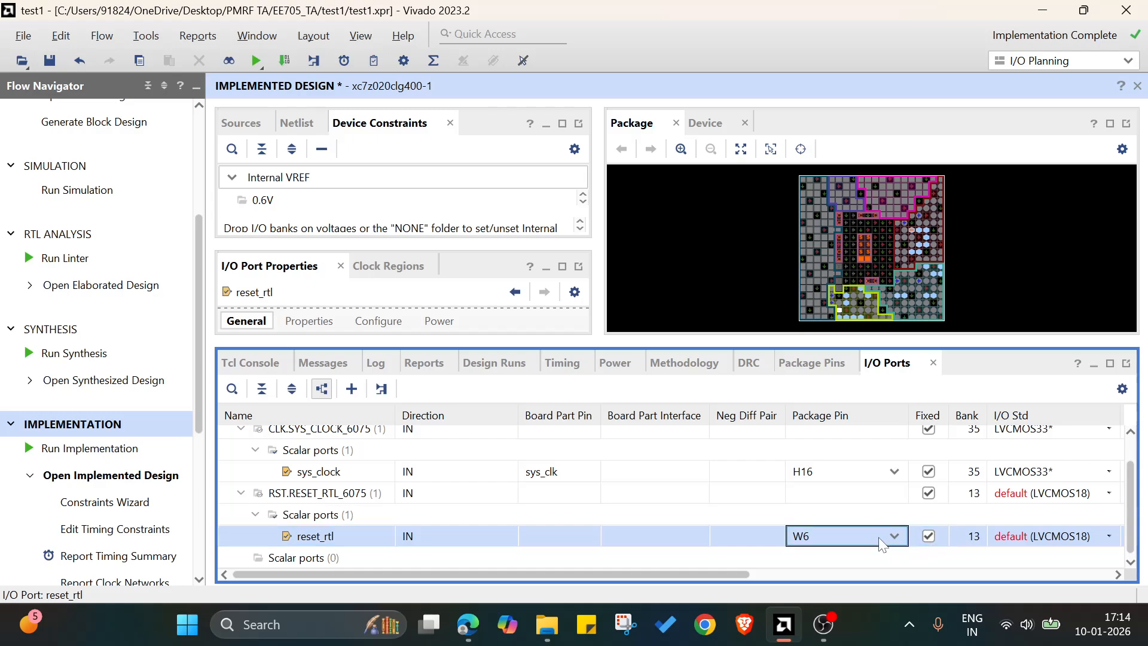
pyautogui.click(831, 500)
# Set the I/O standard of the reset_rtl port to LVCMOS33.
pyautogui.click(1026, 536)
pyautogui.click(1026, 536)
pyautogui.click(1024, 501)
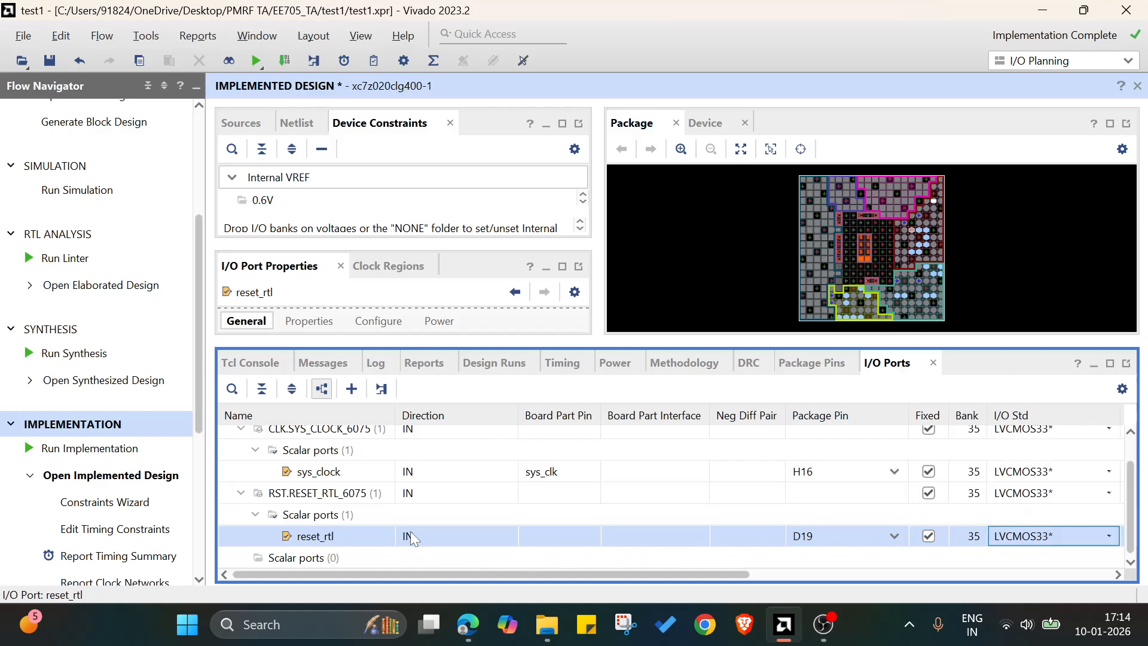
# Save the constraints into a new active constraint set constrs_3 with an XDC file named constraints3, local to the project.
pyautogui.click(48, 61)
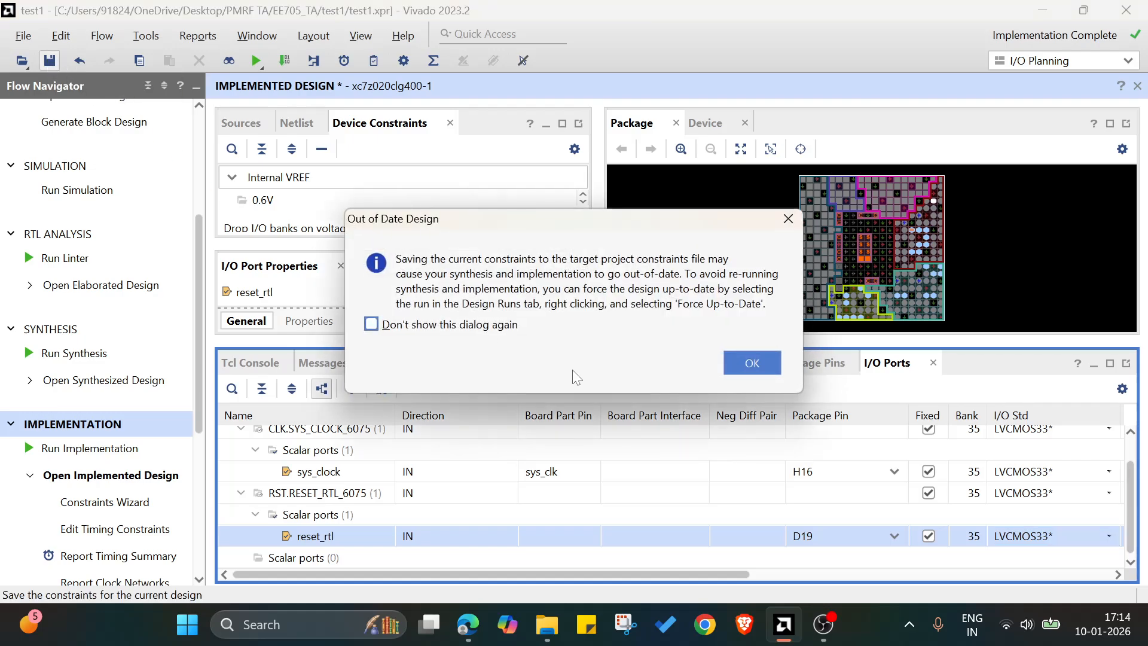
pyautogui.click(750, 362)
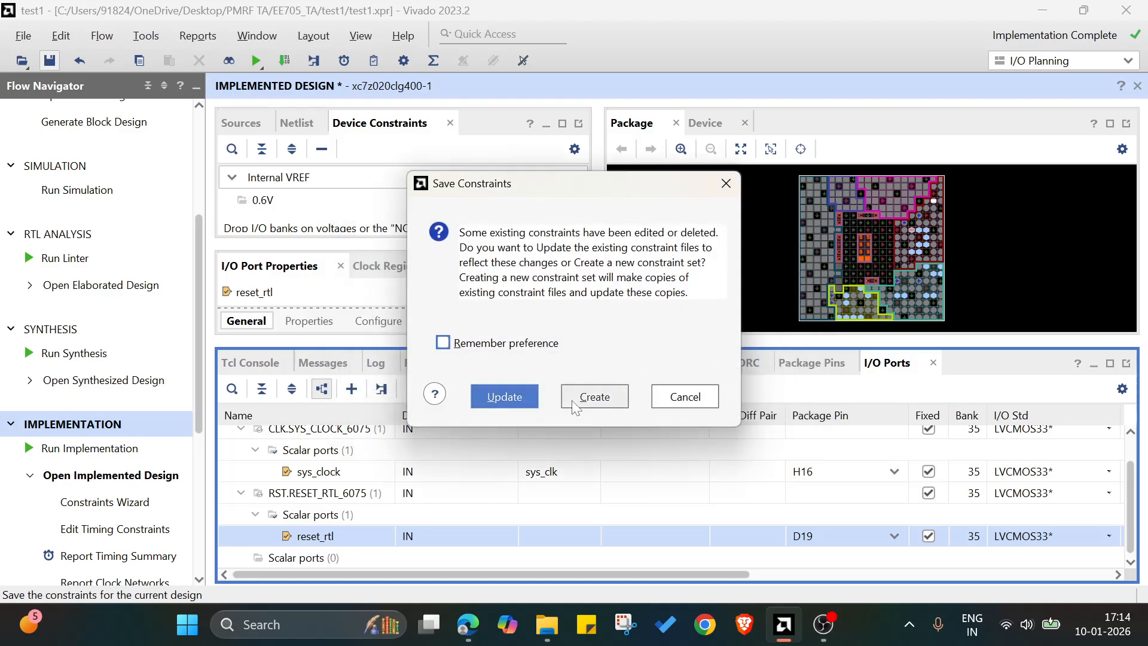
pyautogui.click(594, 396)
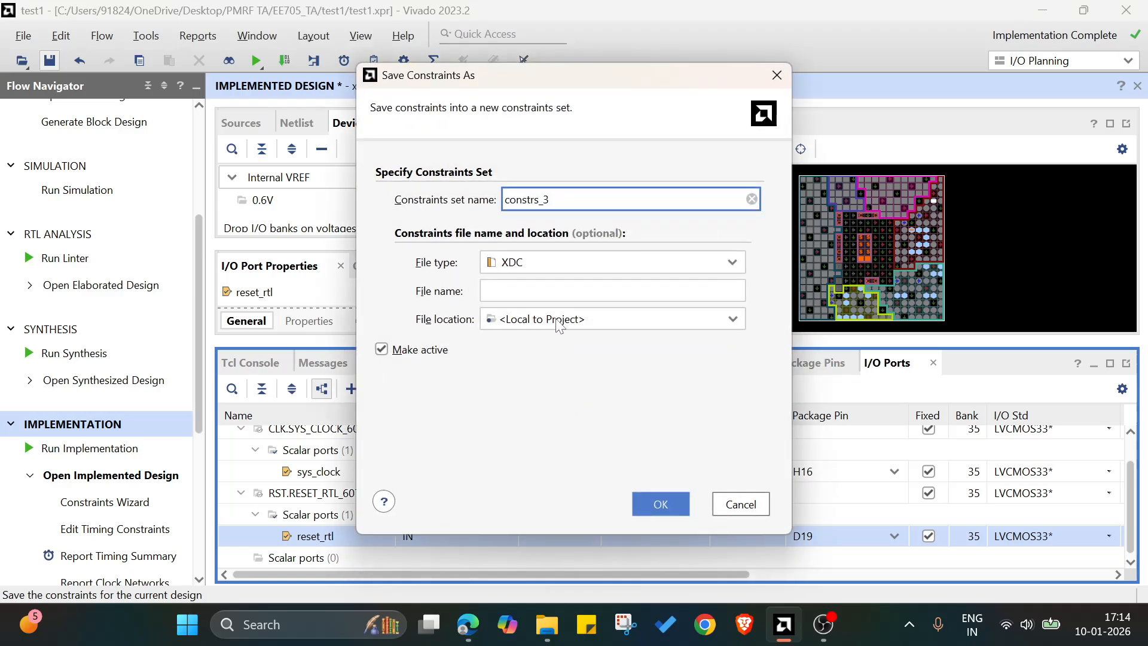
pyautogui.click(541, 288)
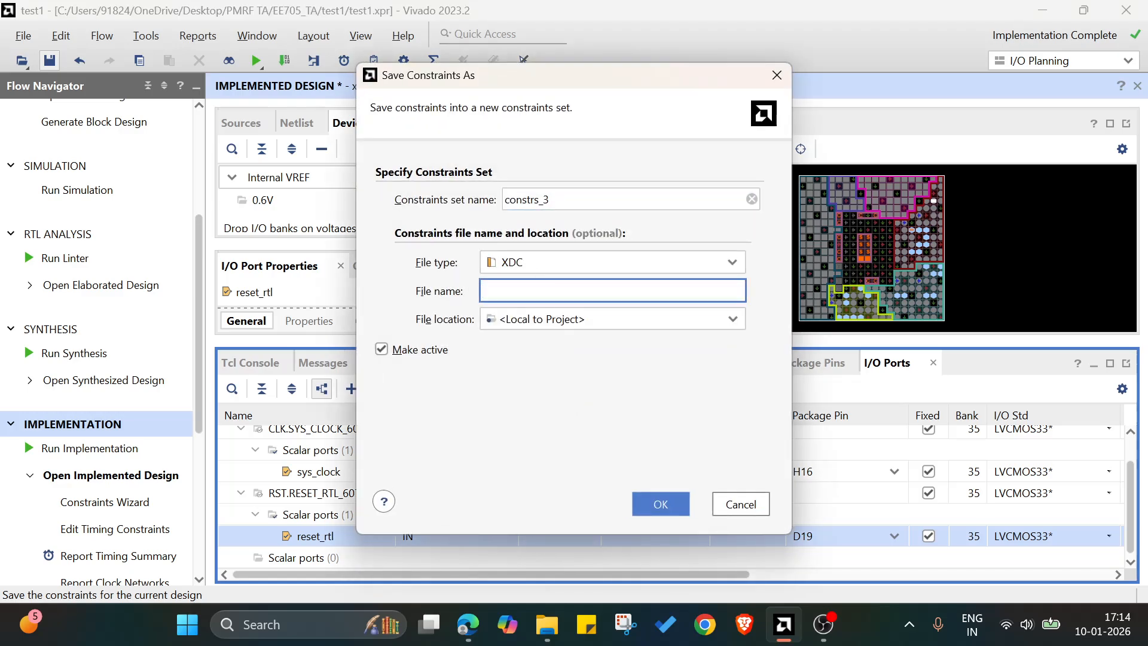
pyautogui.write('ints3')
pyautogui.click(641, 500)
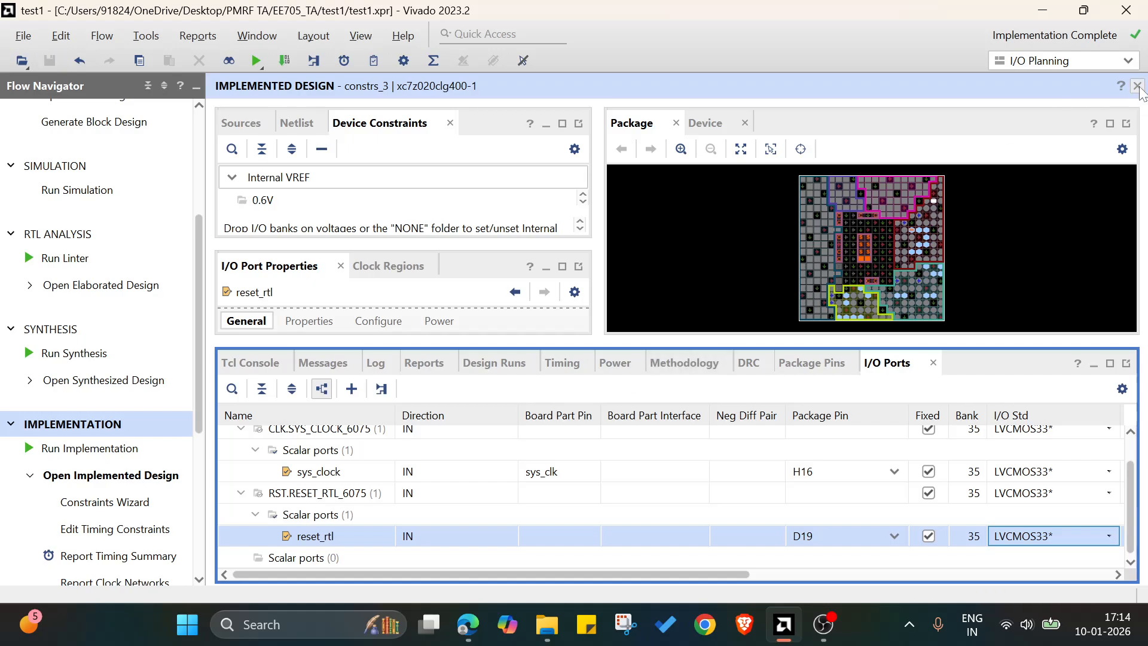
# Open constraints3.xdc from the constrs_3 set and examine the pin and I/O standard constraints for sys_clock and reset_rtl.
pyautogui.click(241, 124)
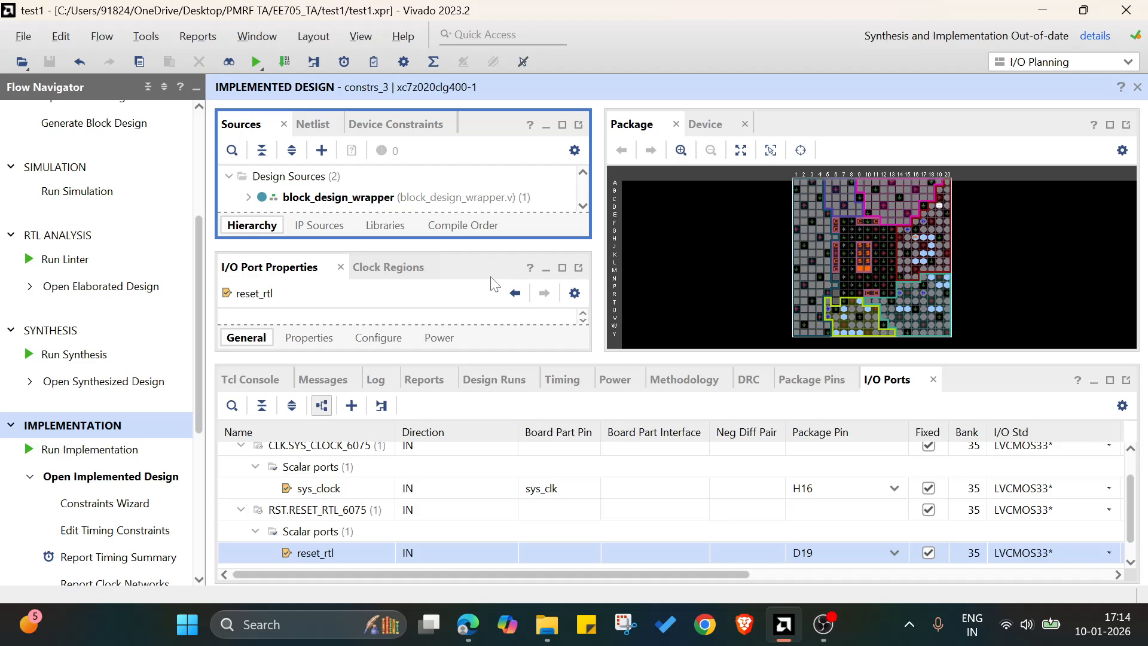
pyautogui.moveTo(745, 356); pyautogui.dragTo(745, 453)
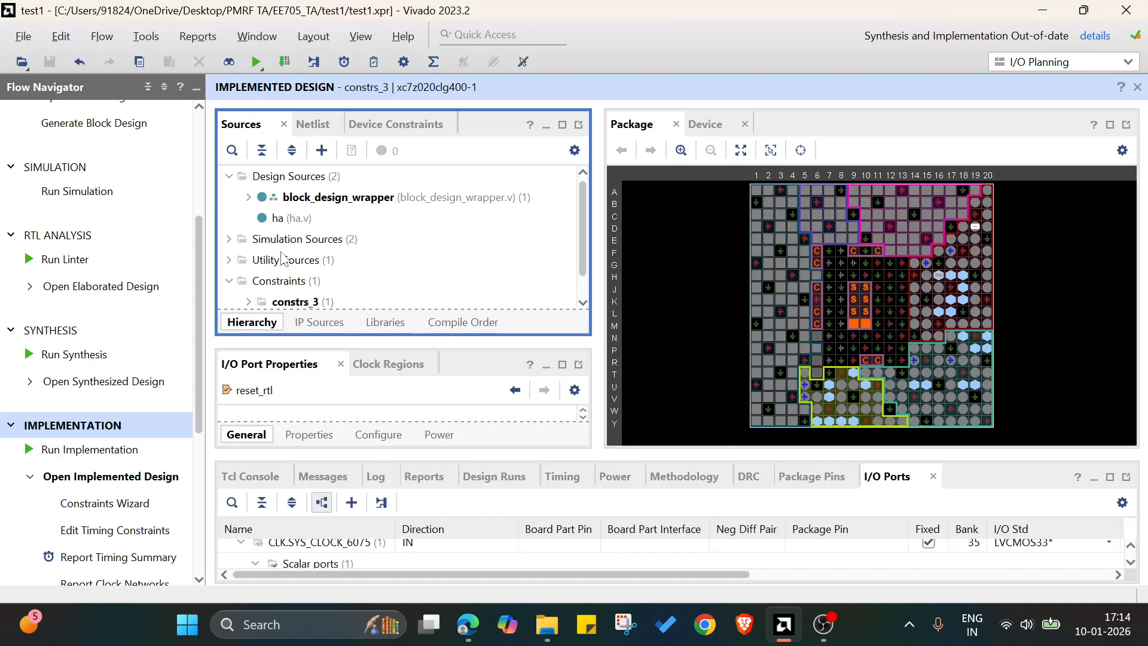
pyautogui.scroll(-1, 284, 258)
pyautogui.click(248, 277)
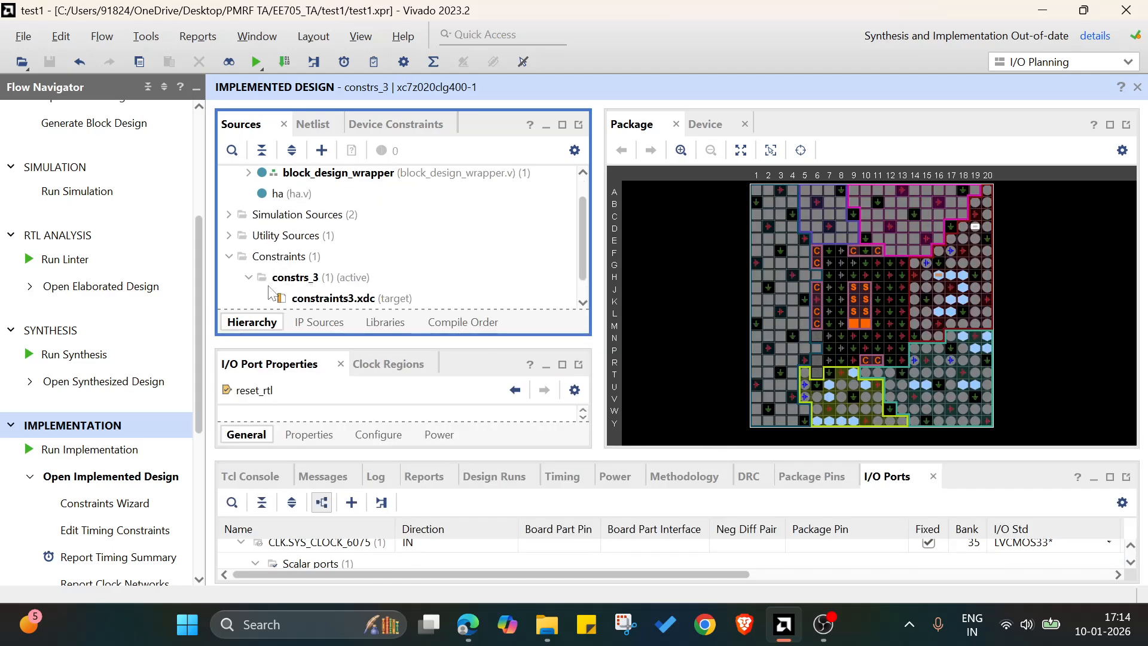
pyautogui.doubleClick(305, 298)
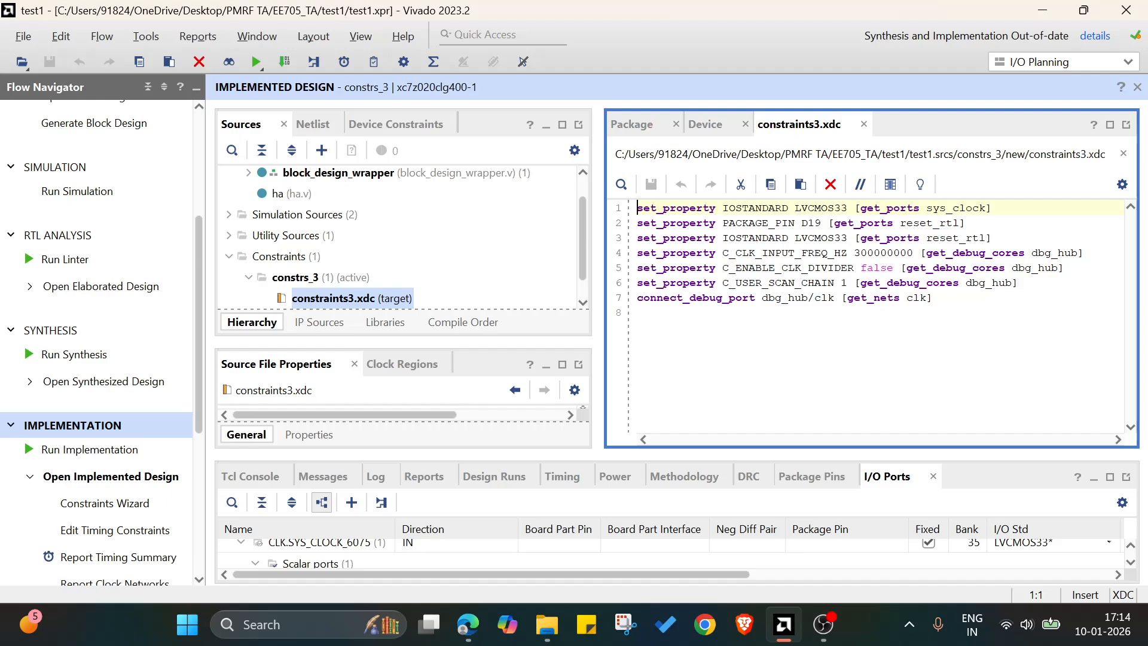
pyautogui.moveTo(802, 223); pyautogui.dragTo(808, 223)
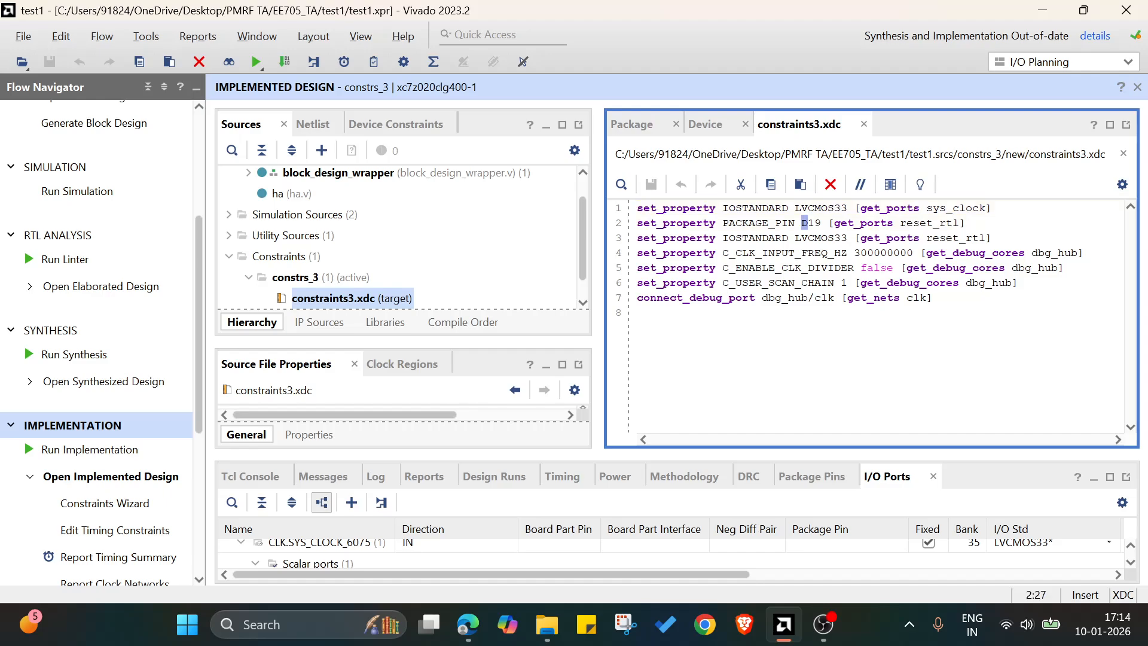
pyautogui.click(920, 237)
pyautogui.moveTo(926, 208); pyautogui.dragTo(986, 208)
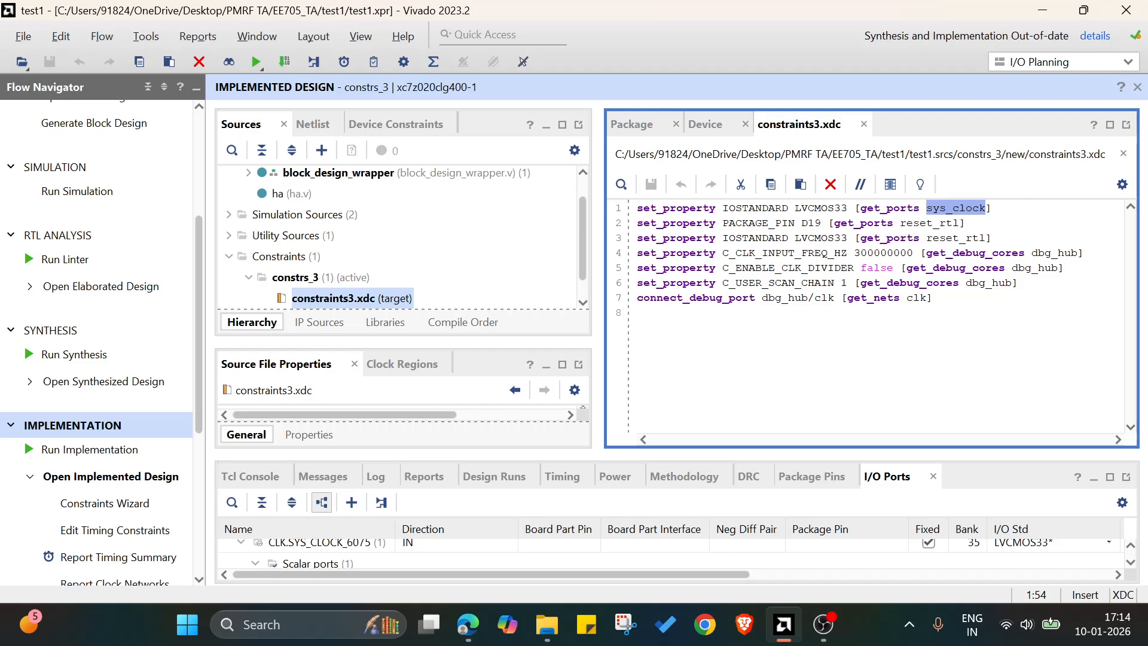
# Reassign package pin H16 to the sys_clock port as a fixed location and check its I/O standard.
pyautogui.moveTo(746, 455); pyautogui.dragTo(745, 378)
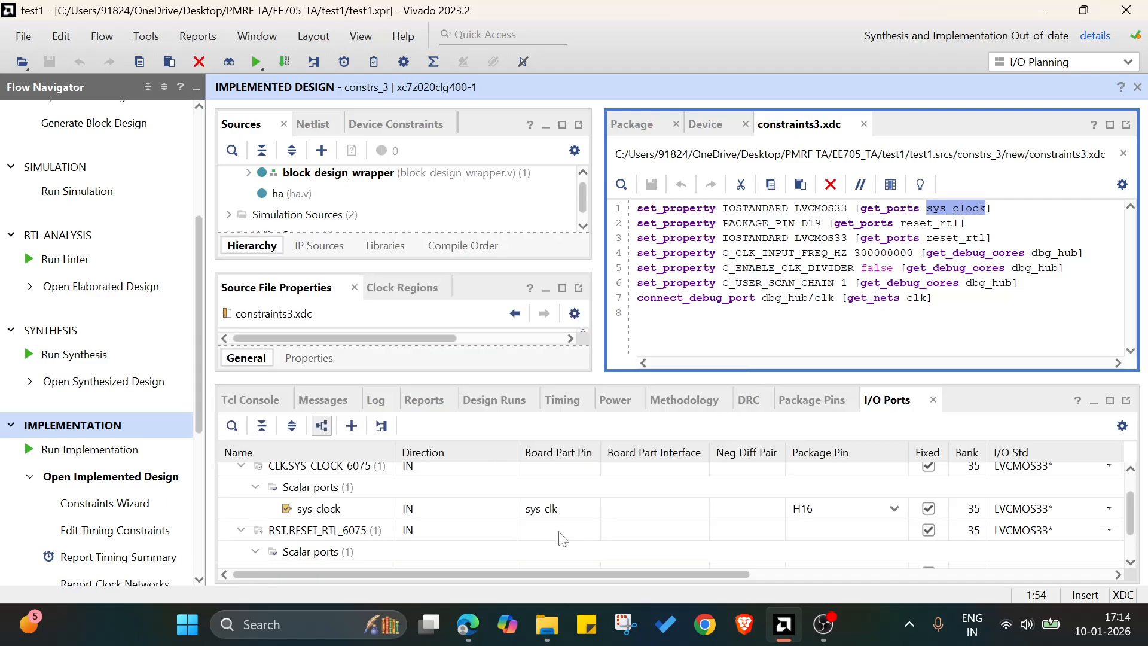
pyautogui.click(619, 509)
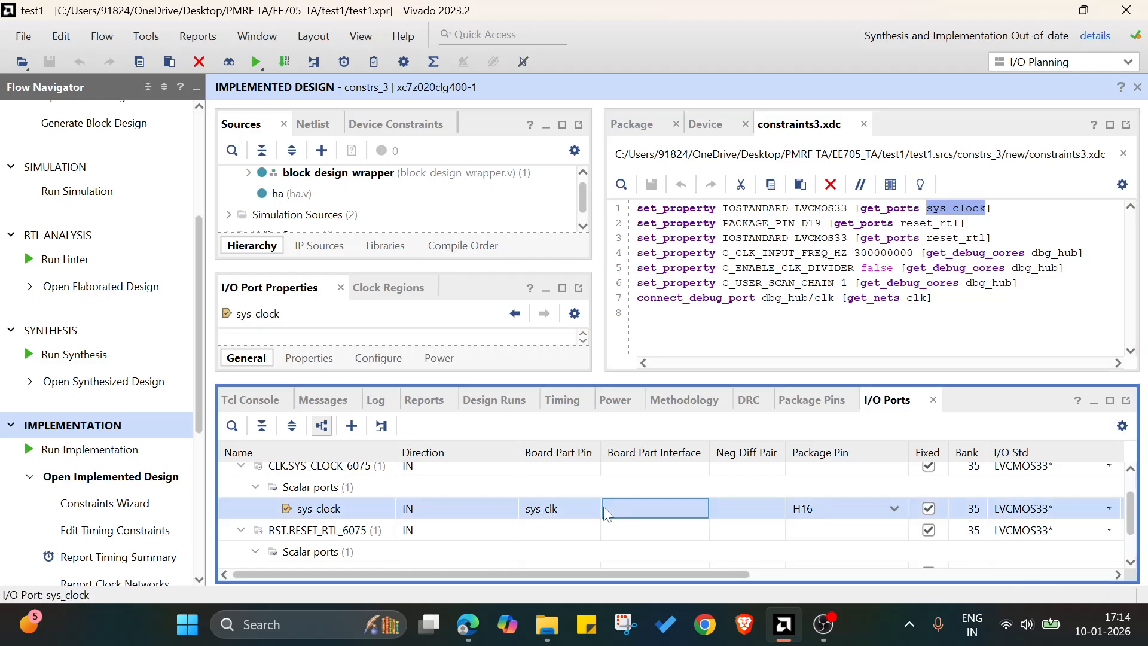
pyautogui.click(834, 514)
pyautogui.write('H16')
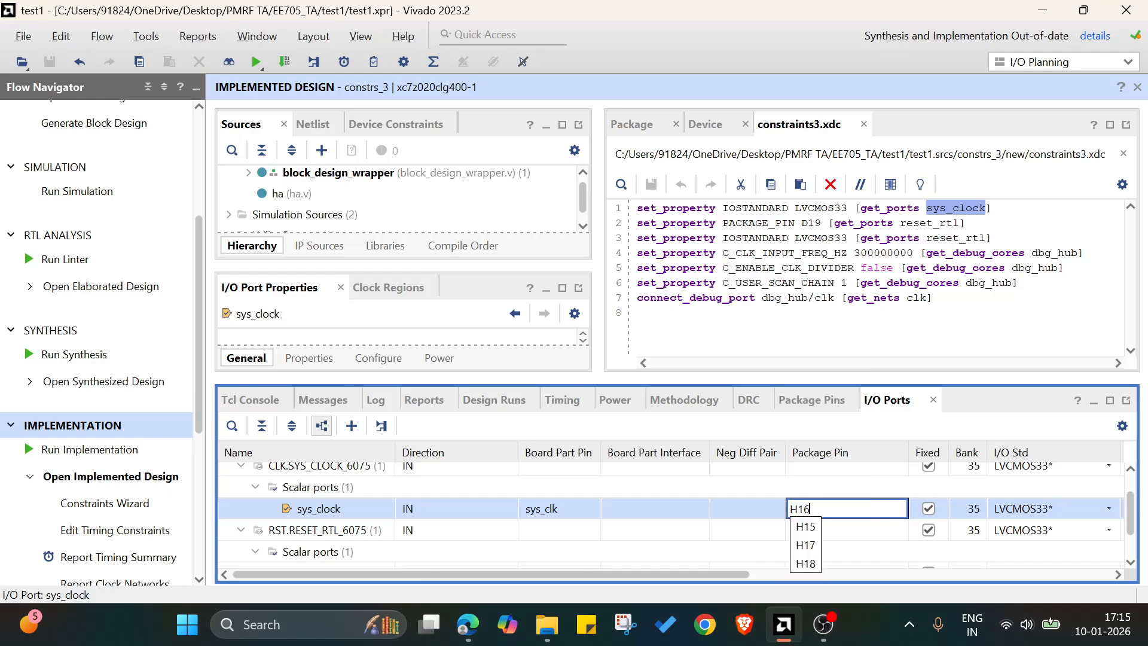
pyautogui.press('Return')
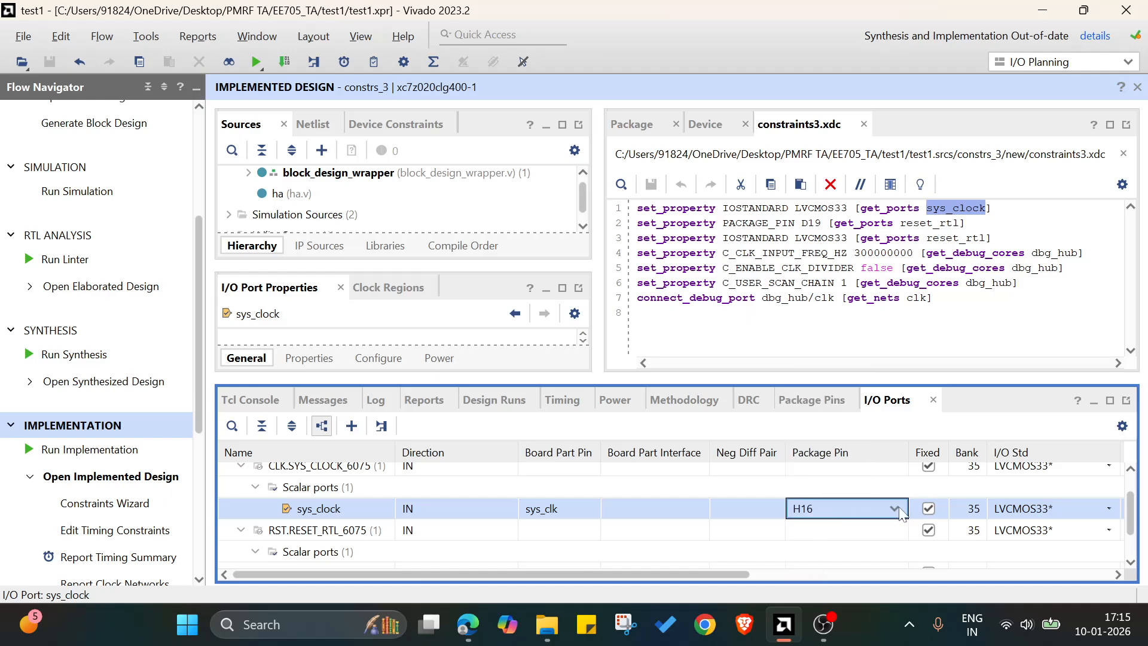
pyautogui.click(928, 509)
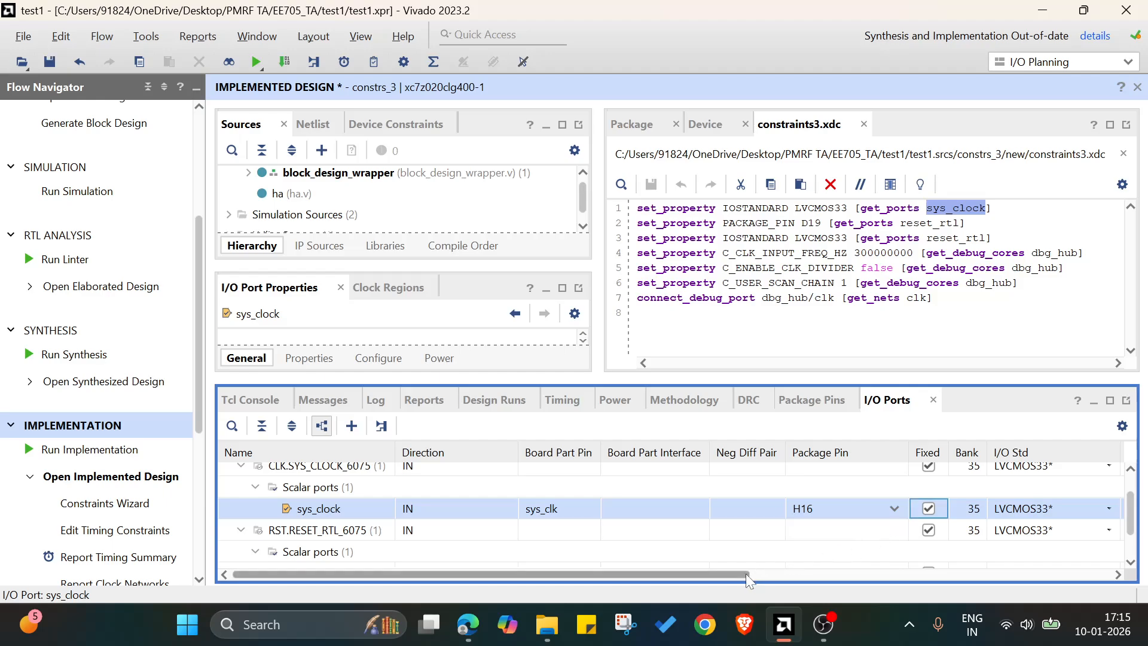
pyautogui.moveTo(745, 574); pyautogui.dragTo(853, 575)
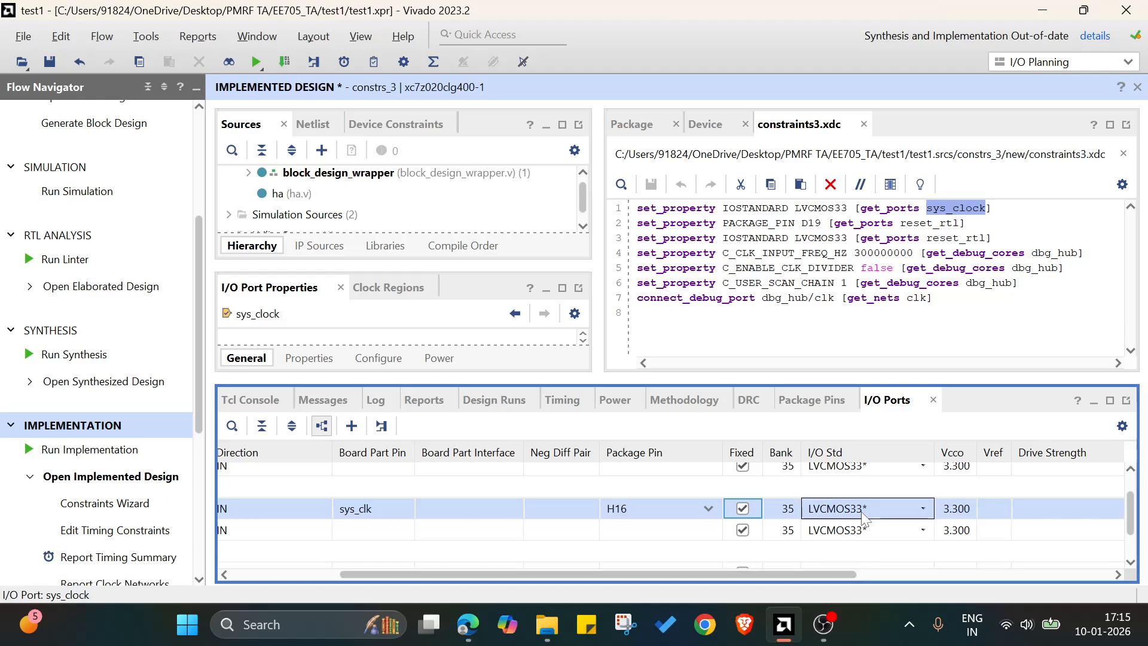
pyautogui.moveTo(766, 574); pyautogui.dragTo(636, 579)
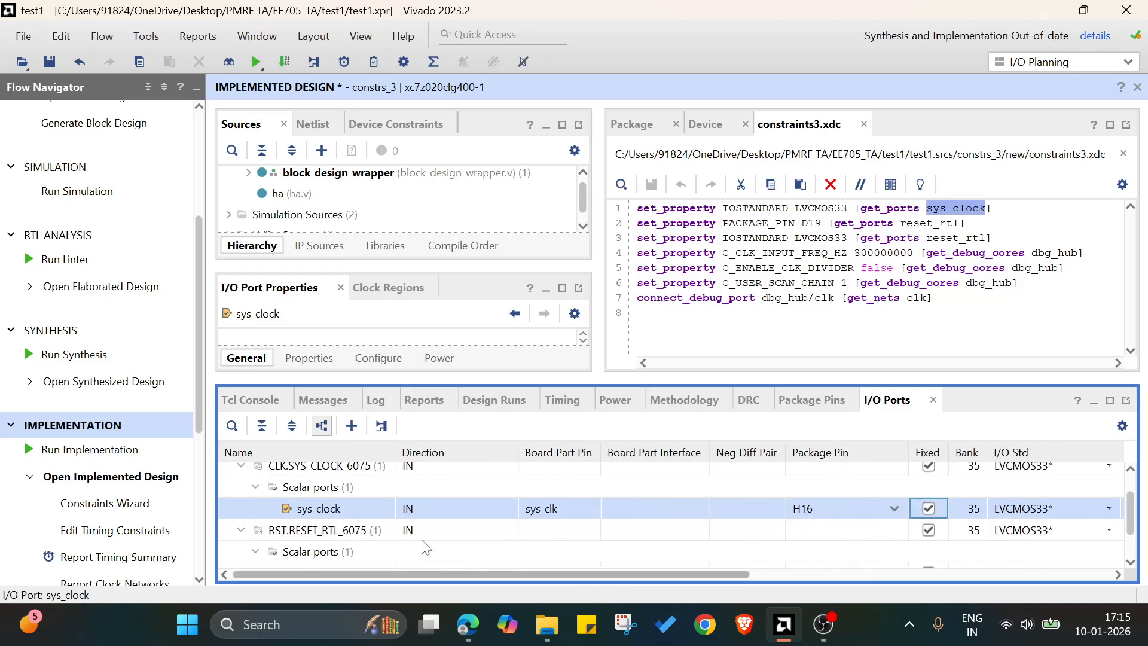
# Close constraints3.xdc and try to save the implemented design's constraints by overwriting the constrs_3 set.
pyautogui.click(864, 124)
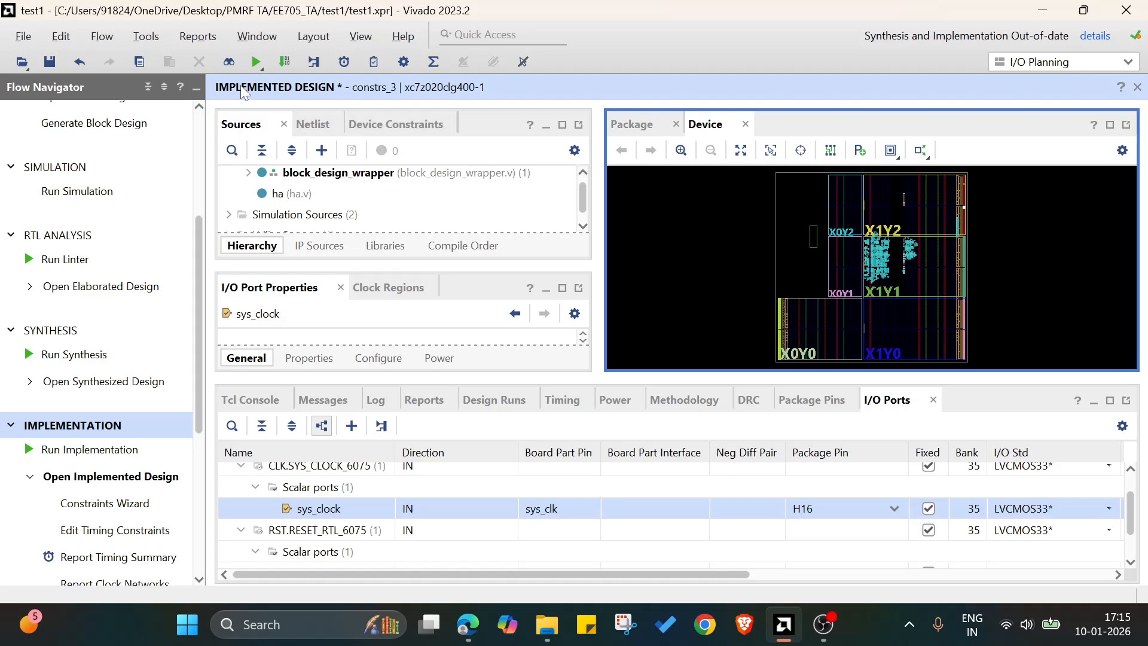
pyautogui.click(49, 61)
pyautogui.click(733, 364)
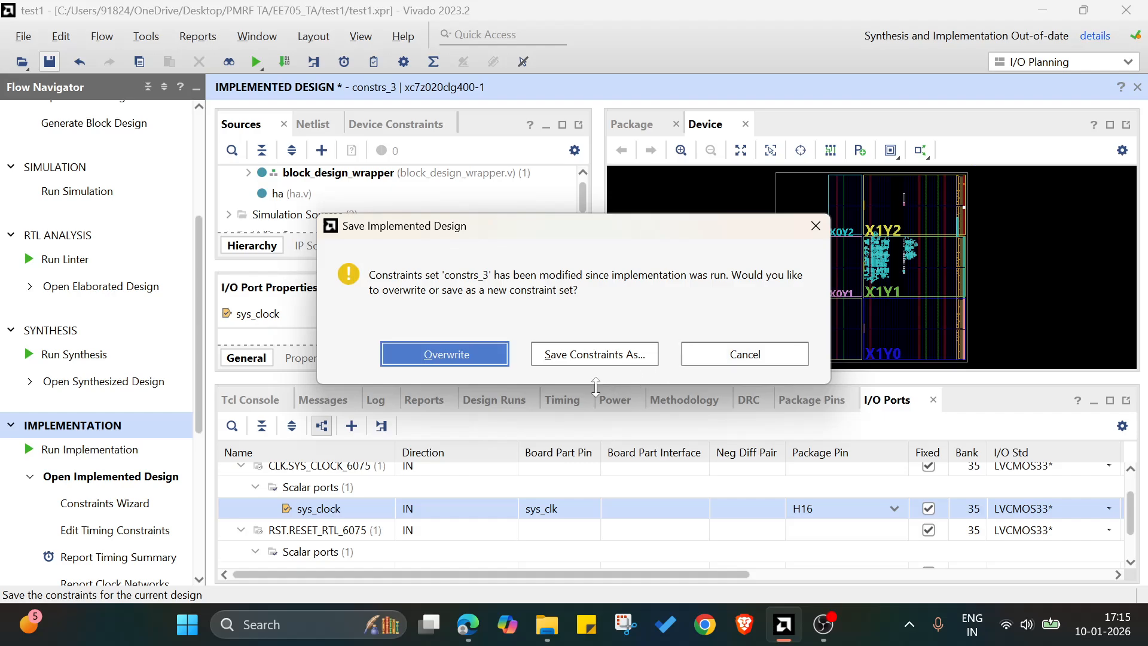
pyautogui.click(472, 356)
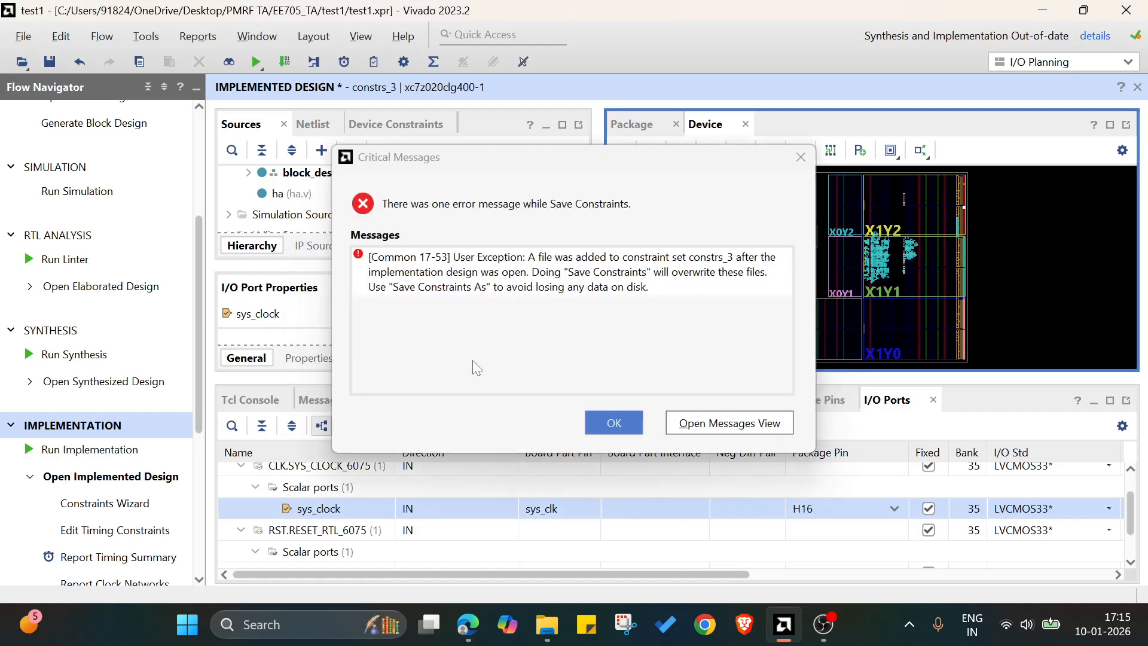
pyautogui.click(598, 422)
# Save the implemented design's constraints as a new active constraint set named constrs_4.
pyautogui.click(49, 62)
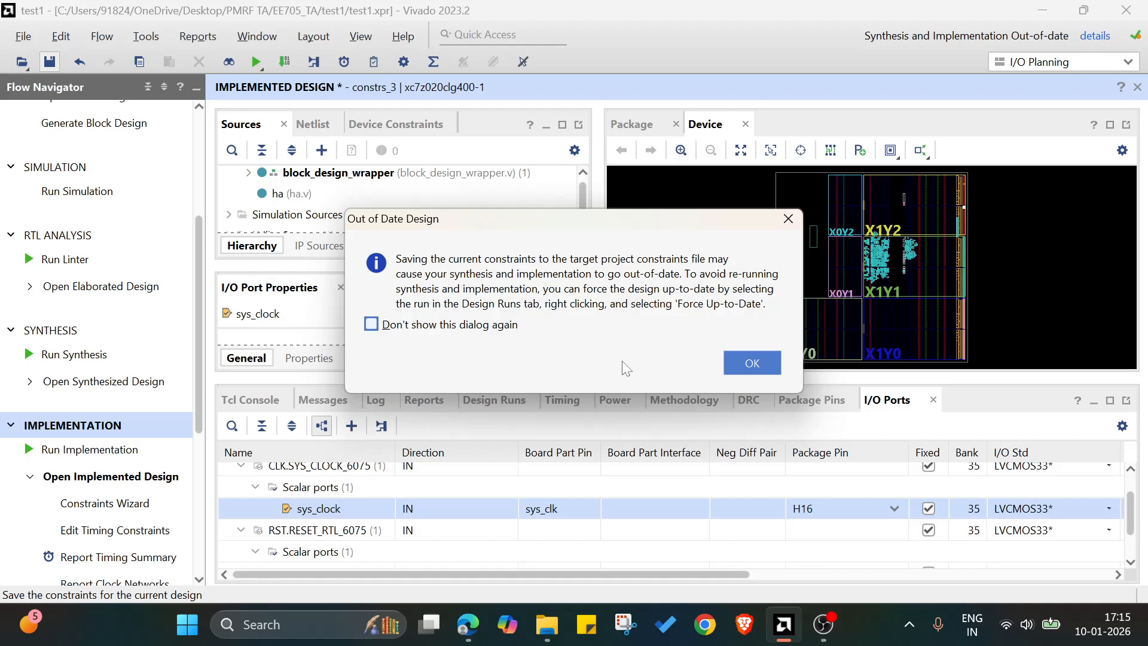
pyautogui.click(744, 361)
pyautogui.click(589, 352)
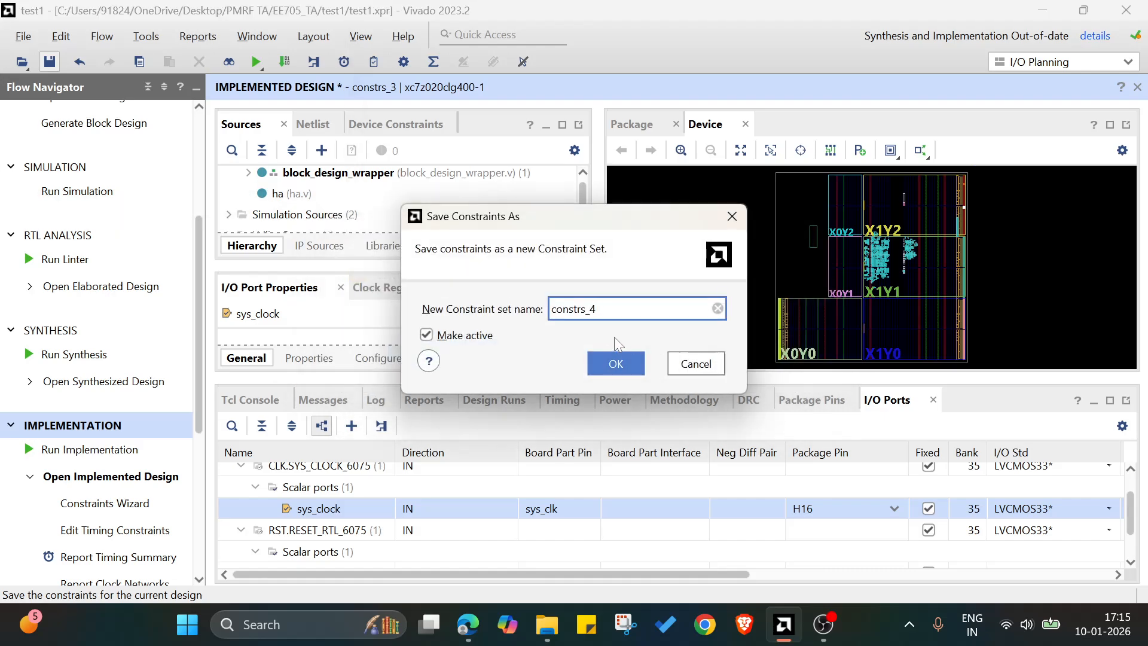
pyautogui.click(616, 365)
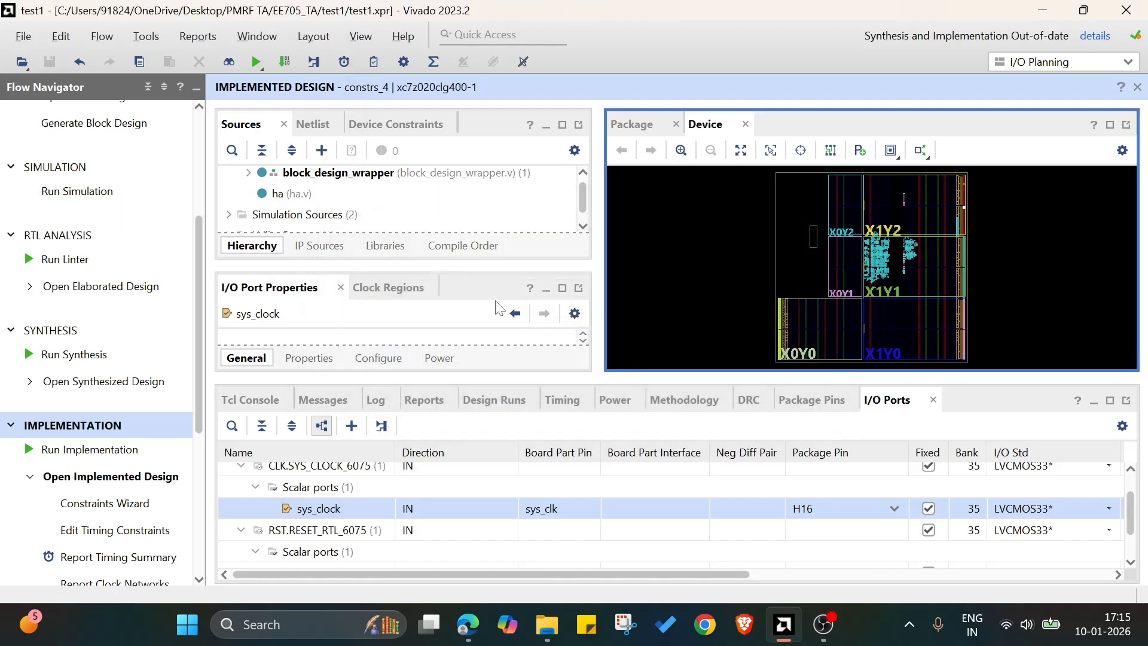
# Open constraints3.xdc from the constrs_4 set and examine the pin, I/O standard and debug hub constraints.
pyautogui.scroll(-3, 362, 203)
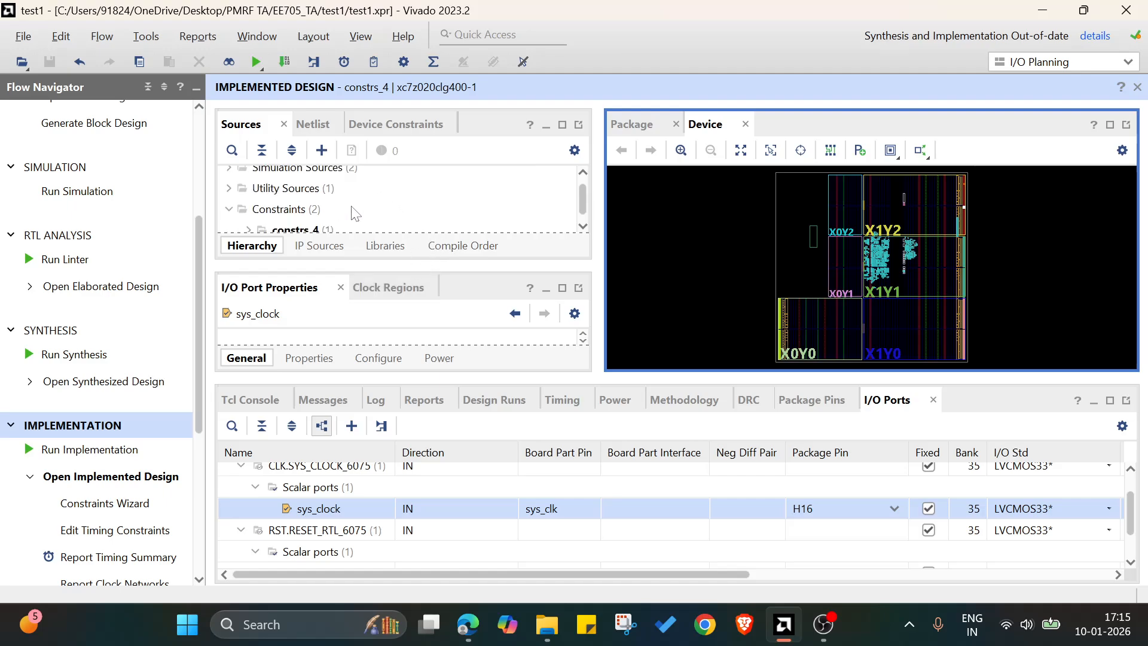
pyautogui.click(257, 193)
pyautogui.doubleClick(311, 203)
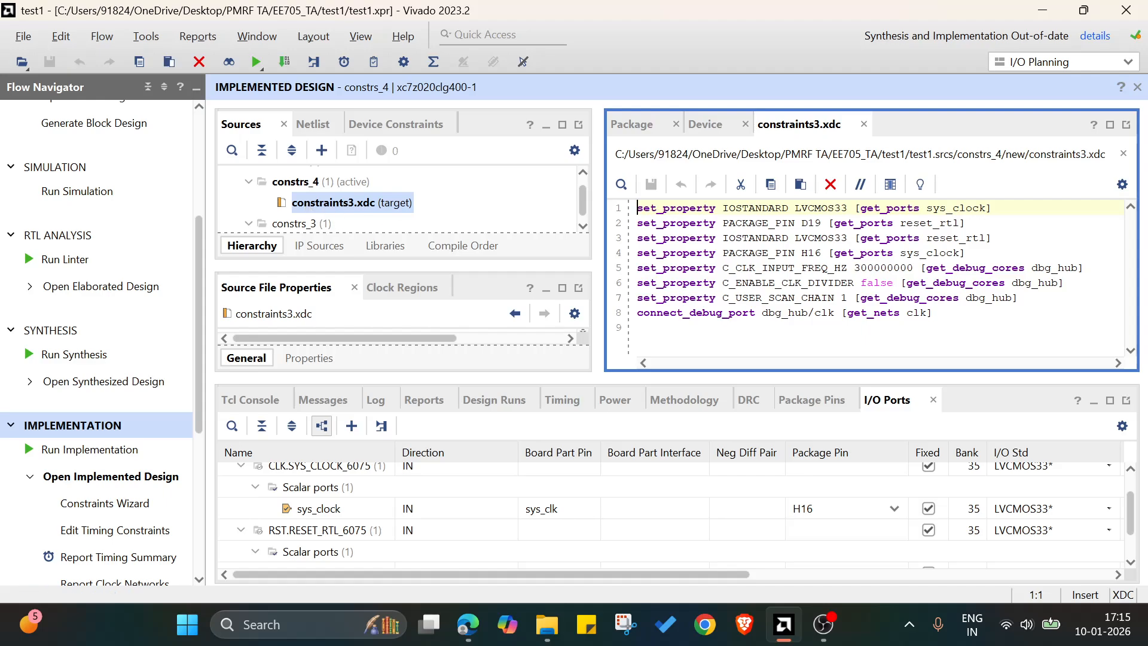
pyautogui.click(809, 253)
pyautogui.moveTo(802, 252); pyautogui.dragTo(822, 252)
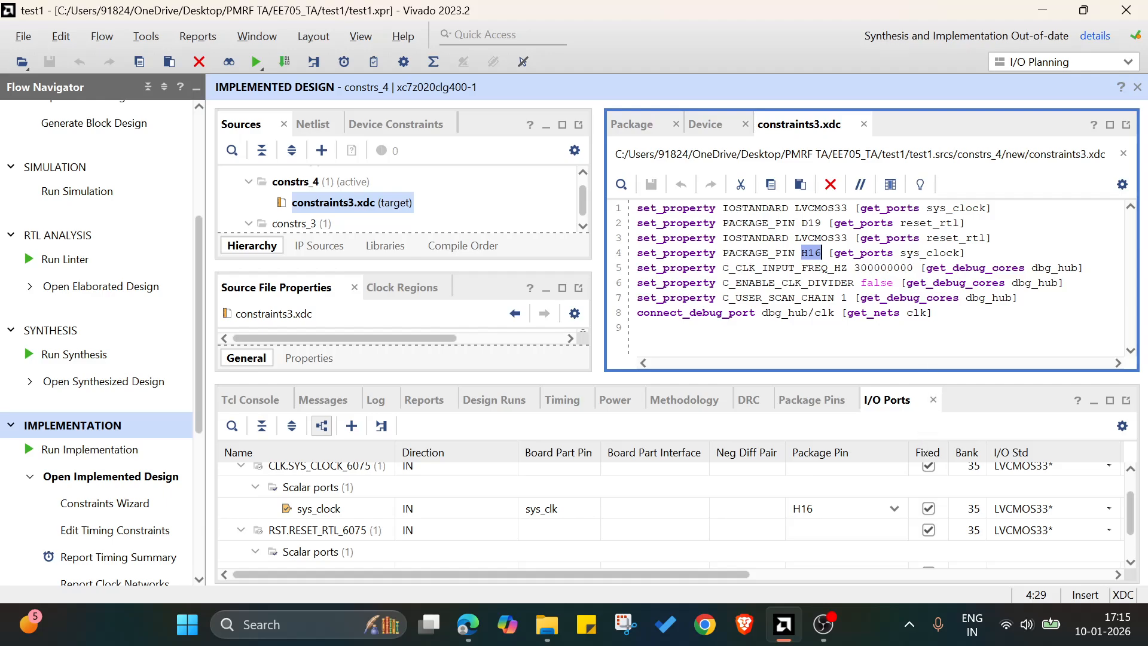
pyautogui.moveTo(969, 254); pyautogui.dragTo(637, 210)
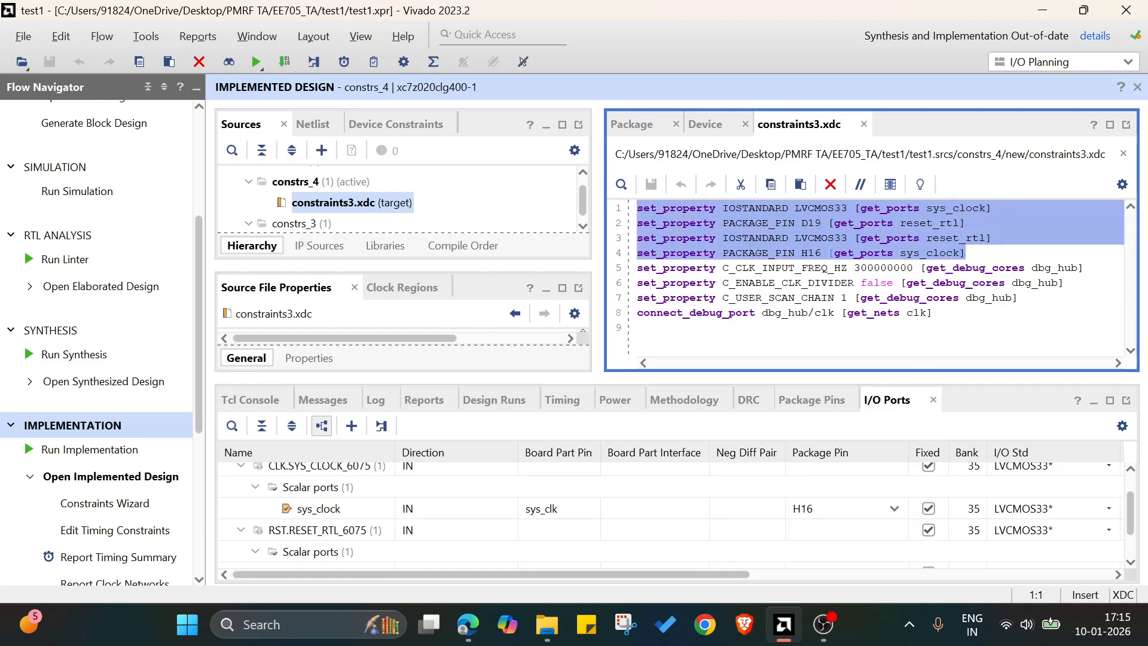
pyautogui.click(775, 224)
pyautogui.moveTo(933, 313); pyautogui.dragTo(637, 268)
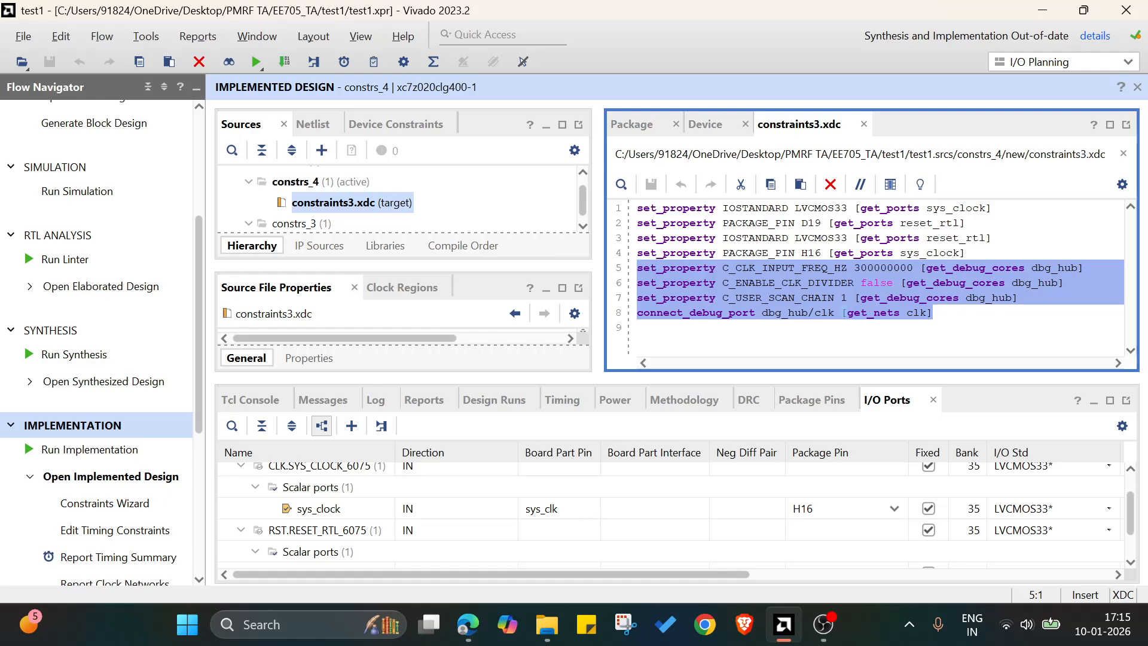
pyautogui.moveTo(966, 254); pyautogui.dragTo(637, 220)
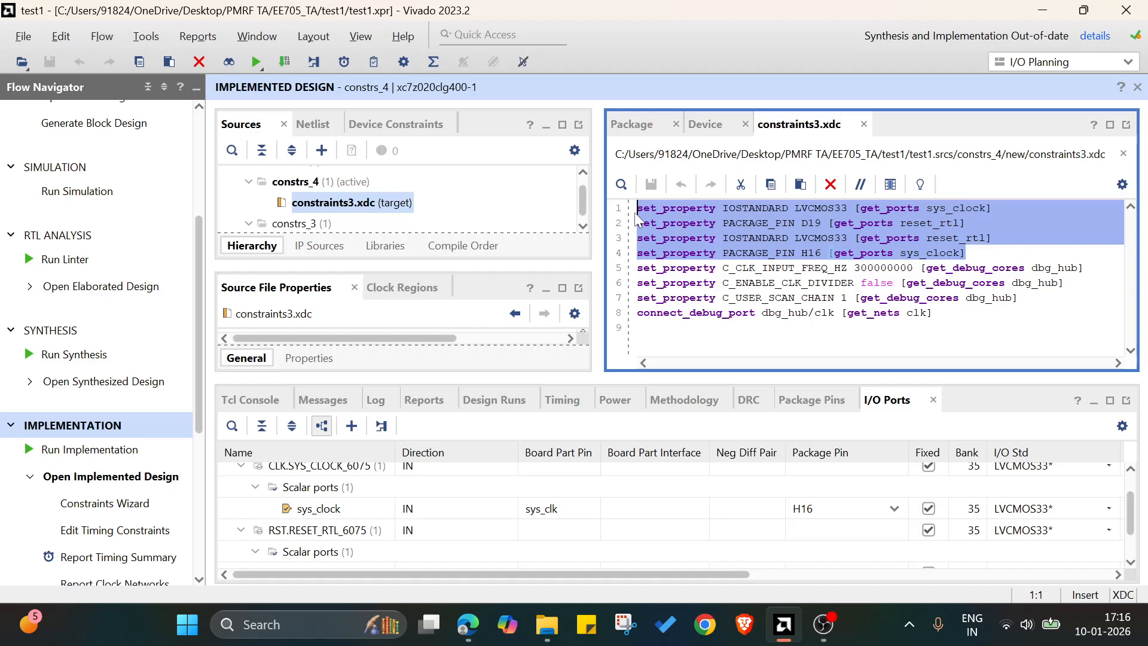
pyautogui.click(821, 222)
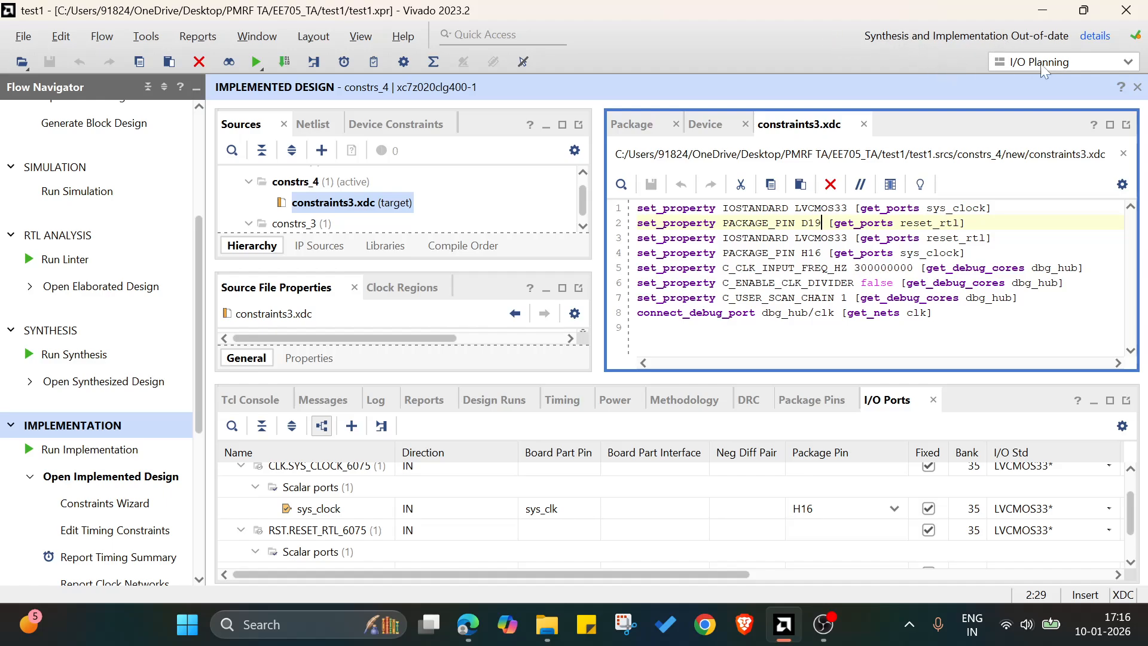
# Generate the bitstream with synthesis and implementation rerun first on the local host using 8 jobs, and close the implemented design.
pyautogui.scroll(-5, 131, 490)
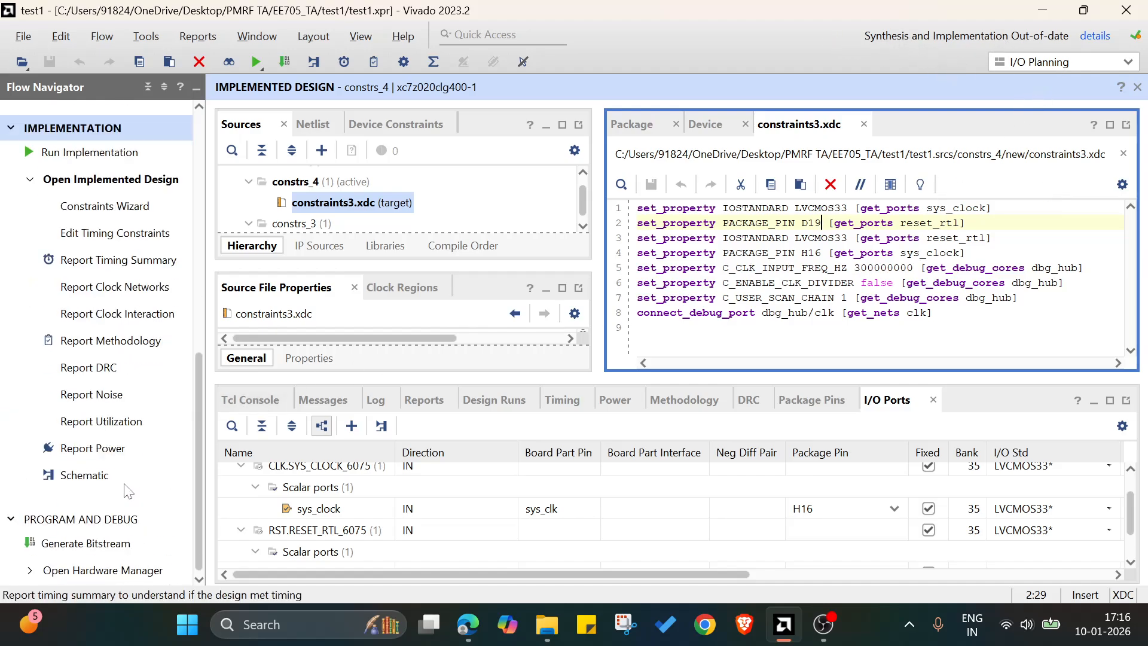
pyautogui.scroll(5, 131, 487)
pyautogui.scroll(-1, 168, 460)
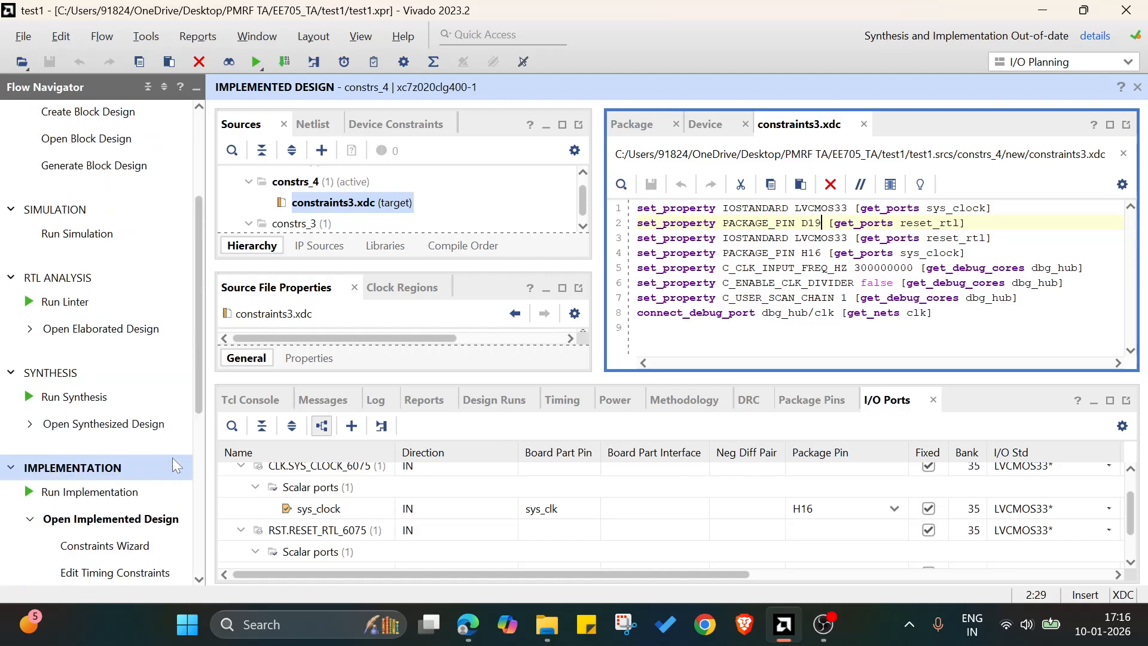
pyautogui.scroll(-5, 136, 428)
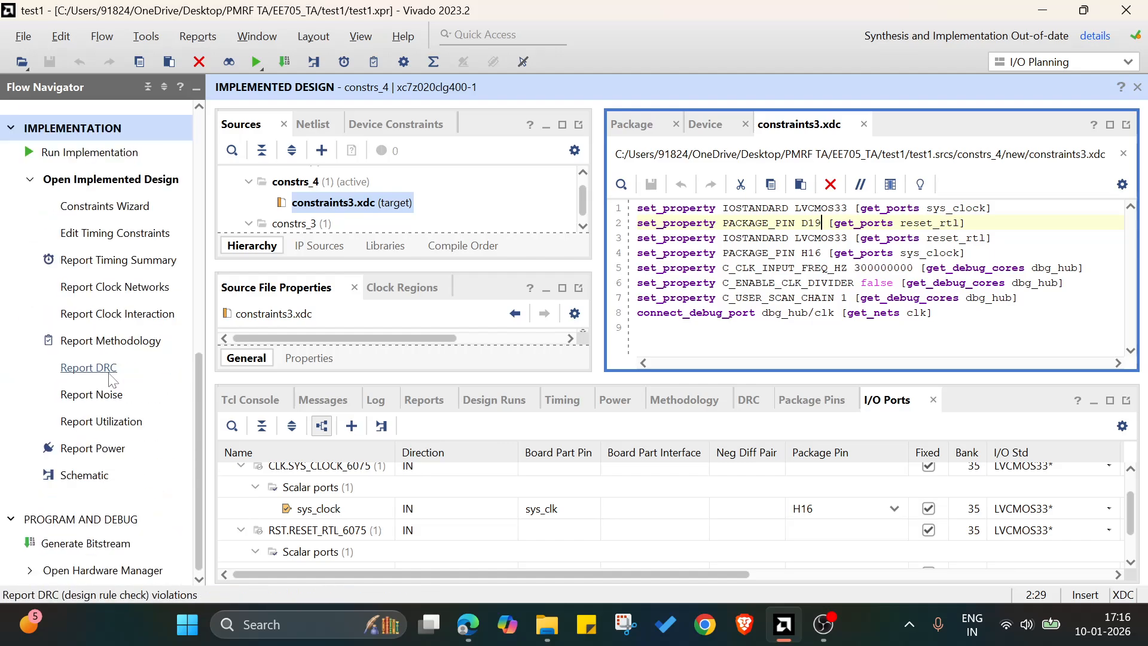
pyautogui.click(95, 544)
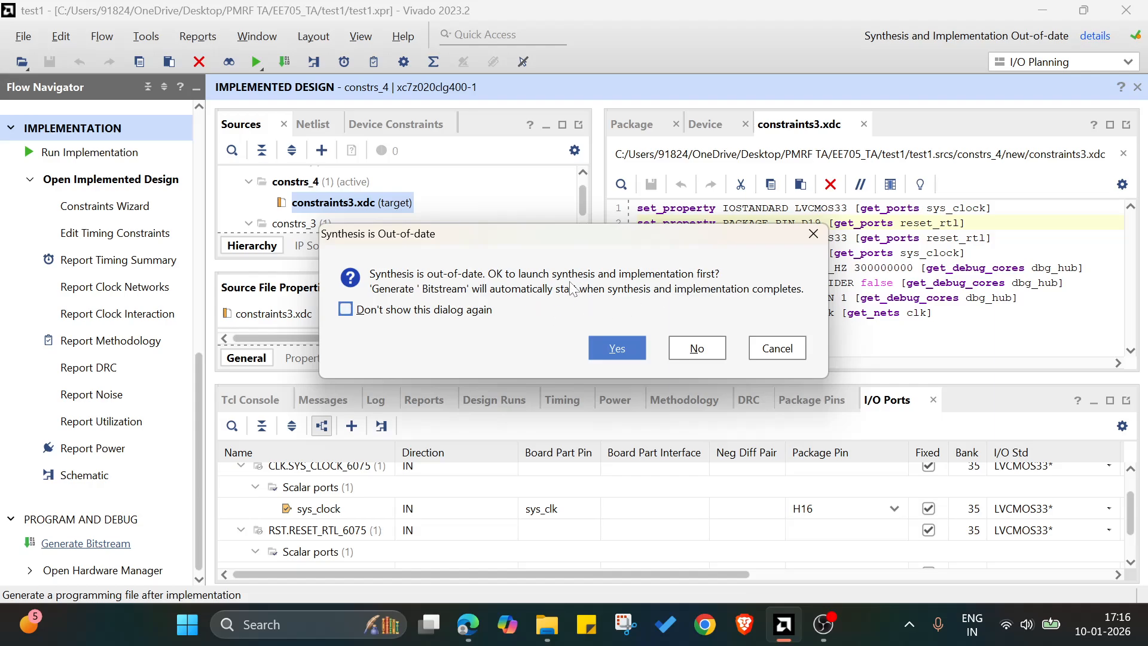
pyautogui.click(606, 347)
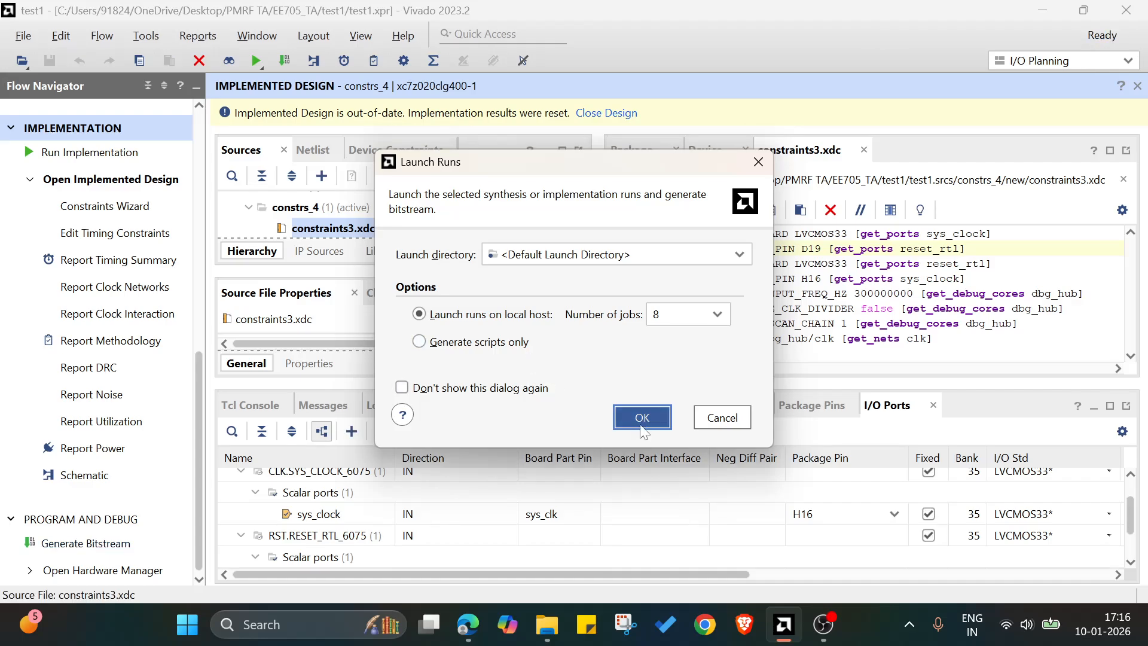
pyautogui.click(641, 425)
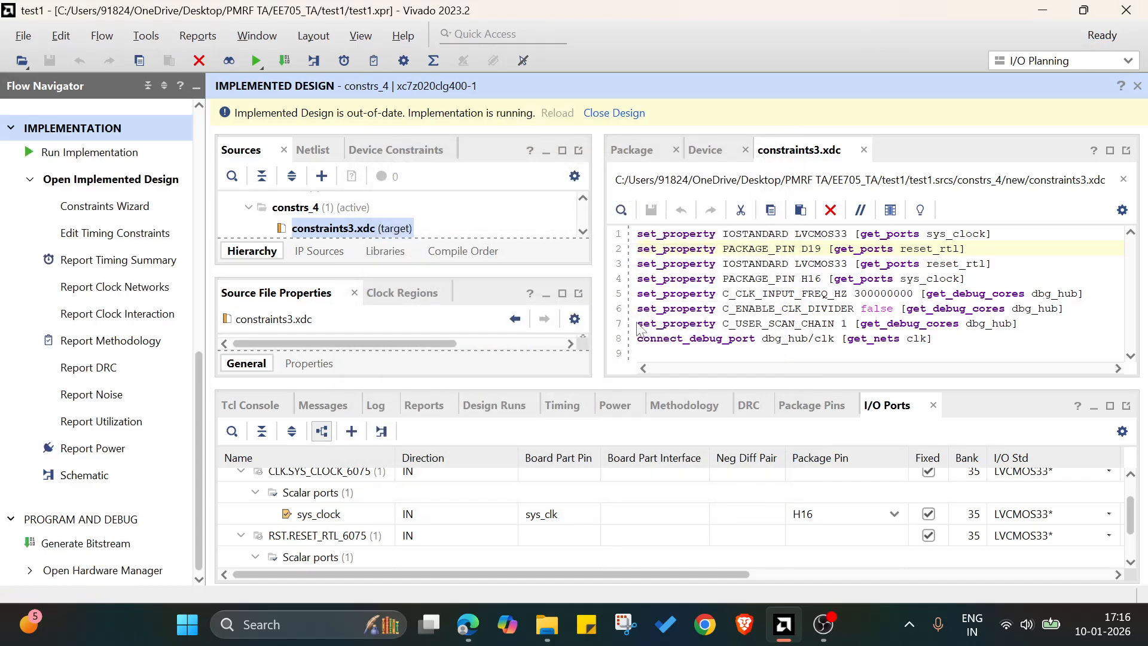
pyautogui.click(625, 114)
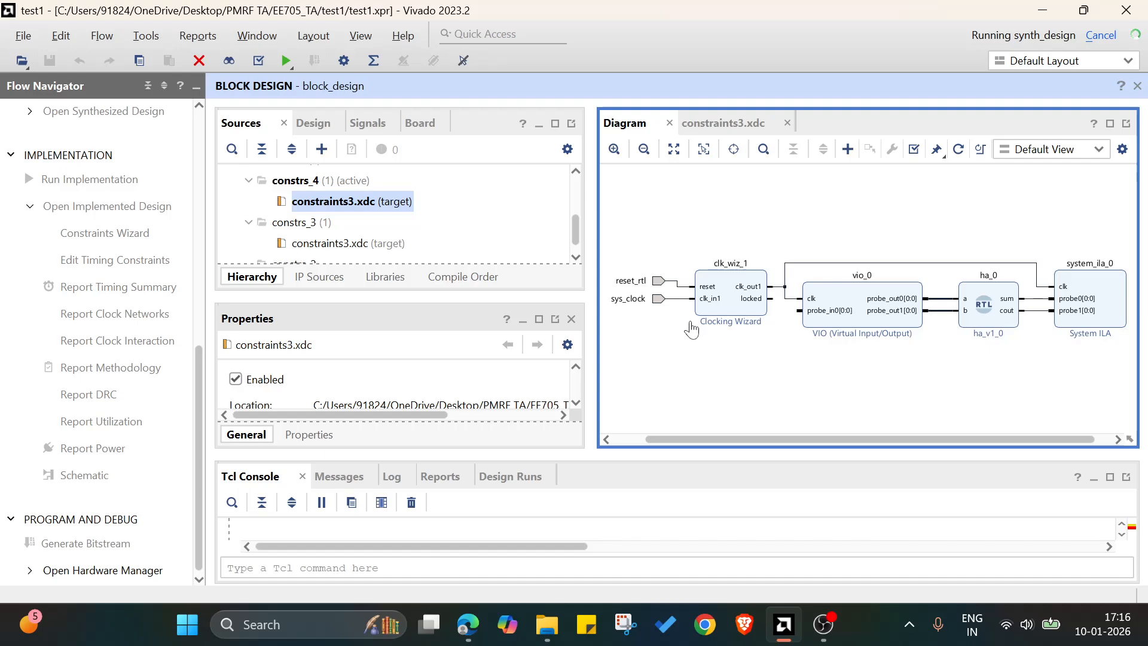
pyautogui.moveTo(829, 622)
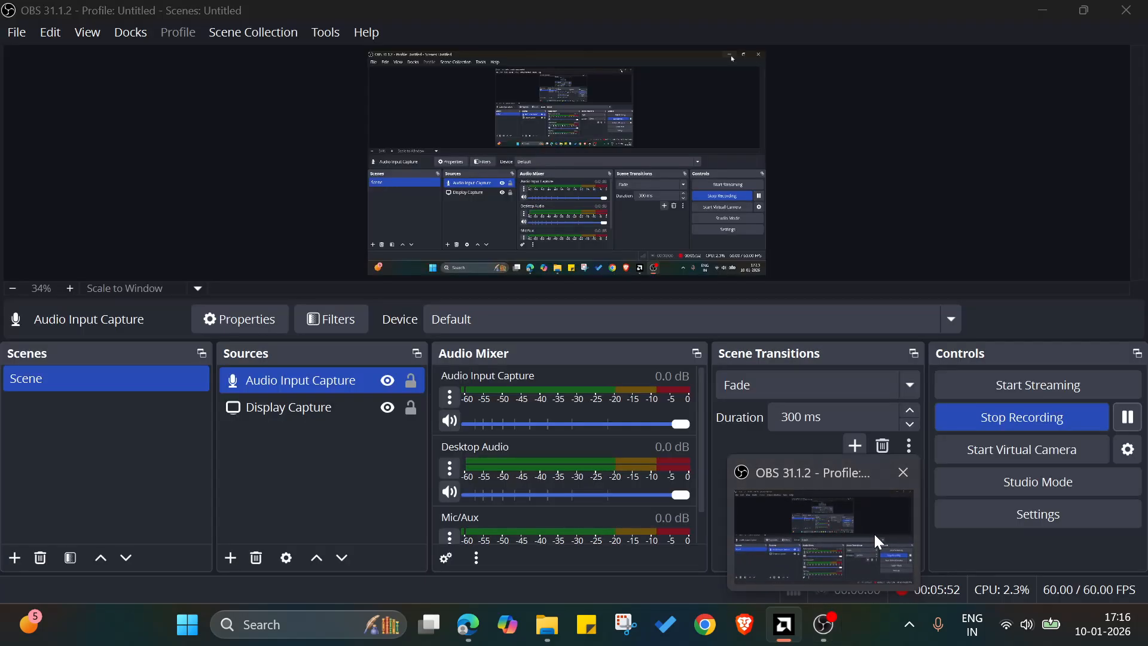
pyautogui.click(876, 533)
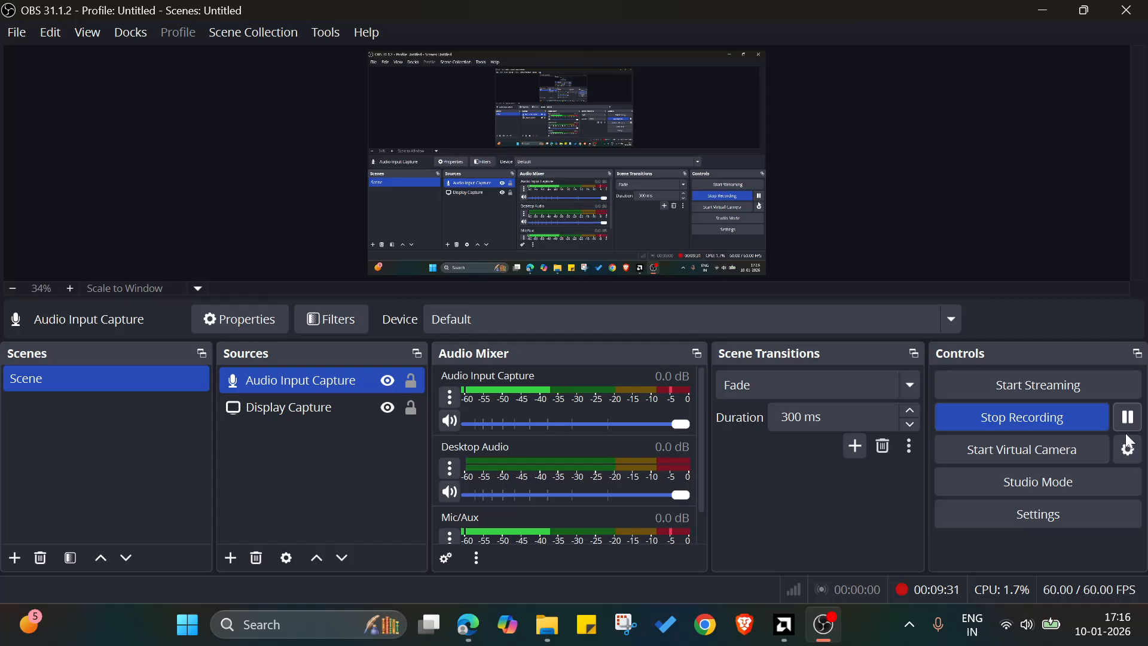
pyautogui.click(1045, 12)
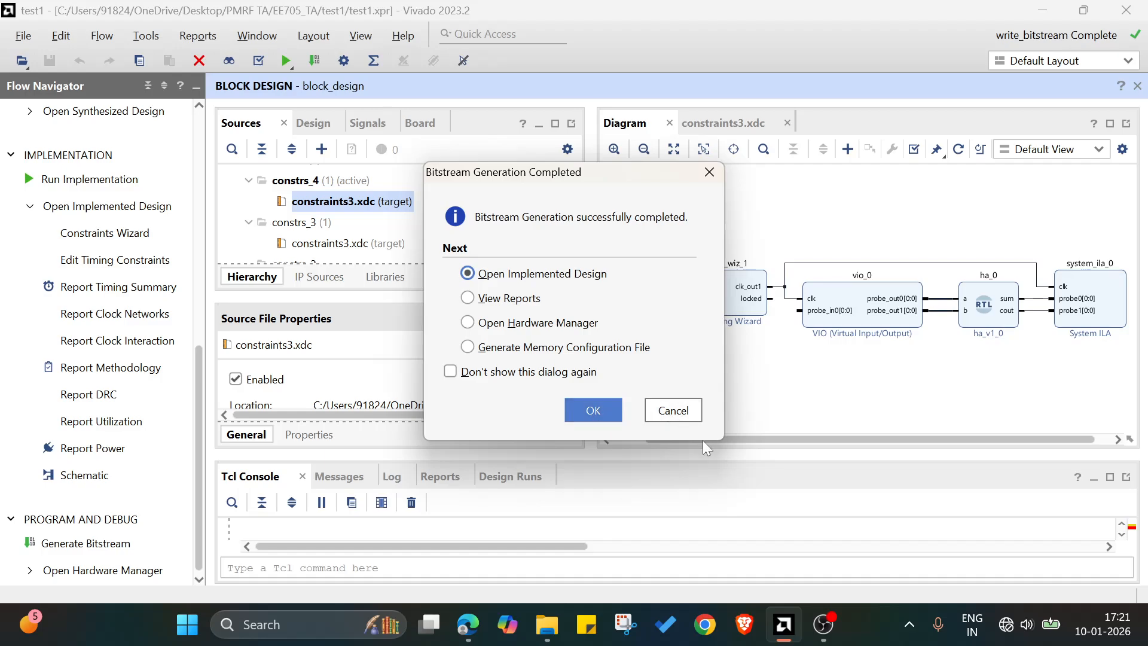
# Open the implemented design, examine its report list, timing summary and power summary, and close the design.
pyautogui.click(606, 413)
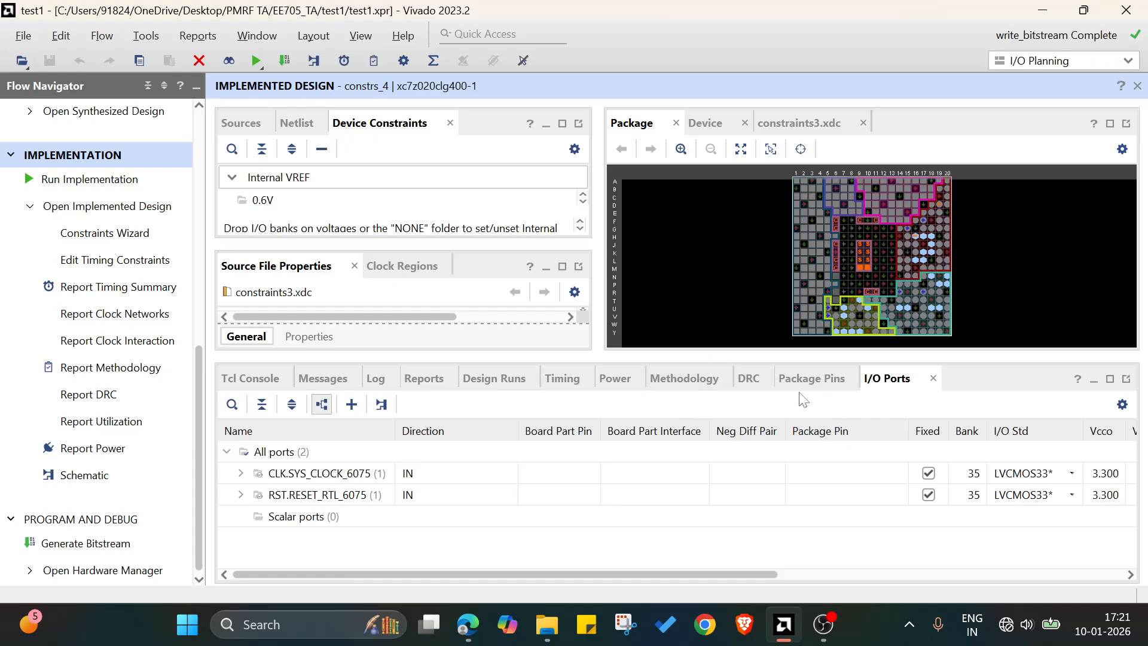
pyautogui.click(424, 377)
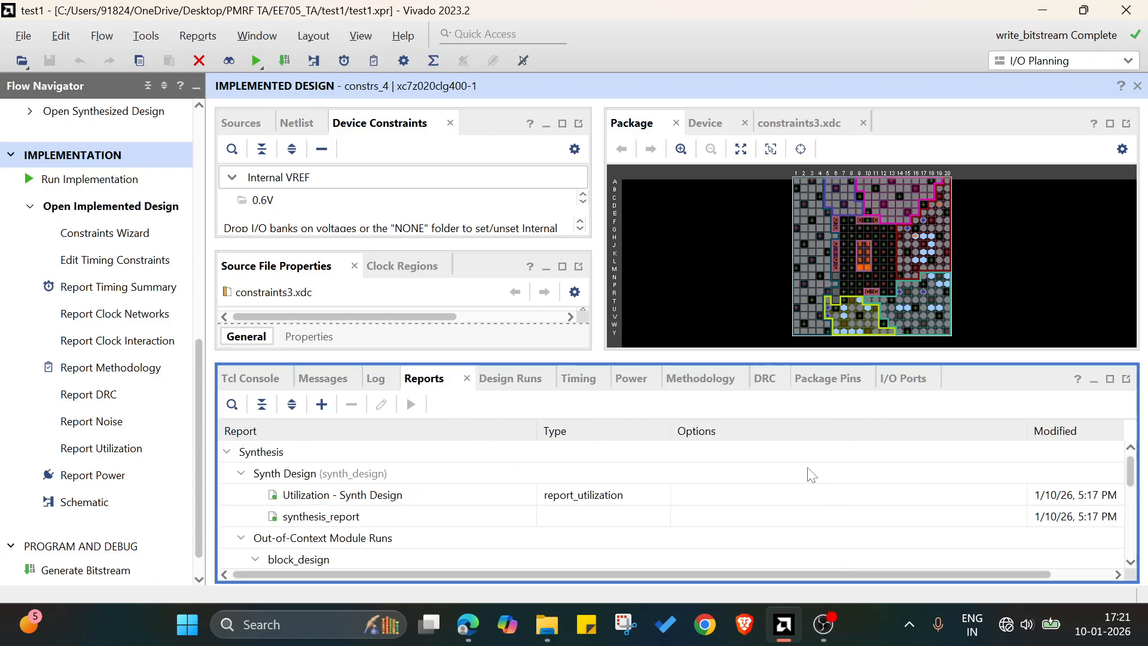
pyautogui.scroll(-1, 714, 478)
pyautogui.click(578, 378)
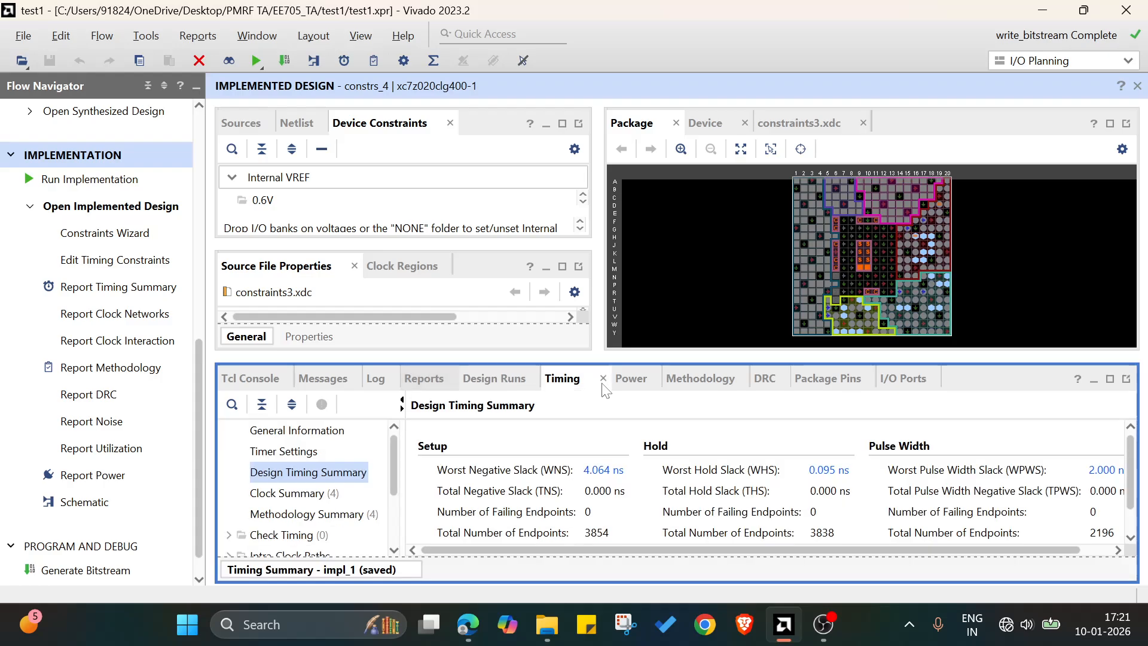
pyautogui.click(635, 387)
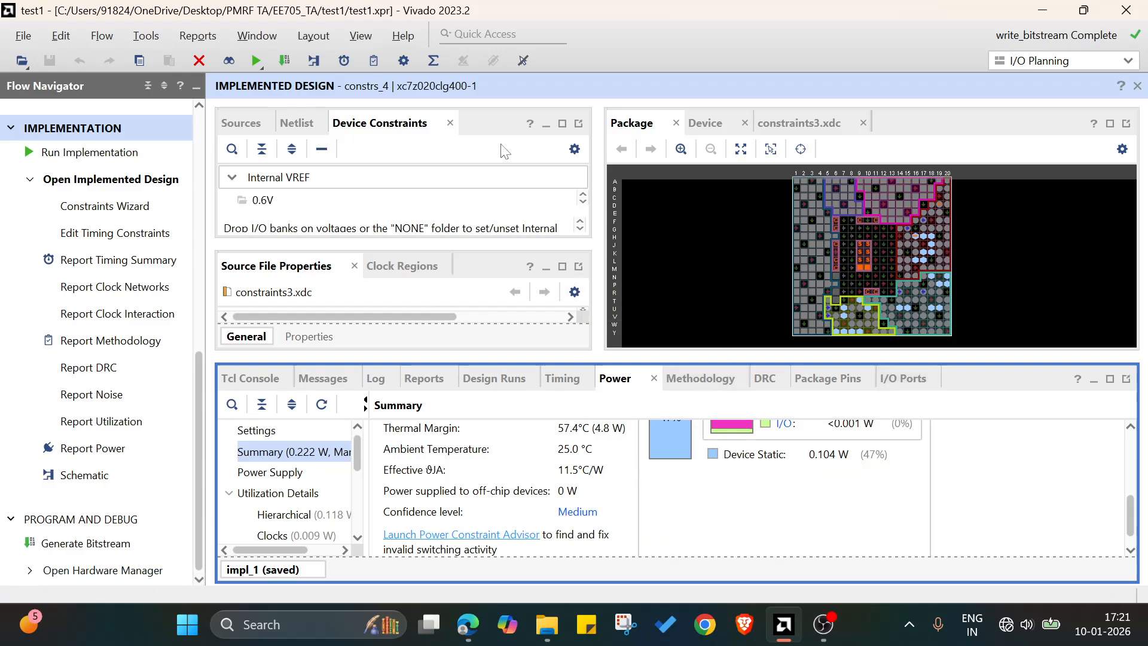
pyautogui.click(1137, 85)
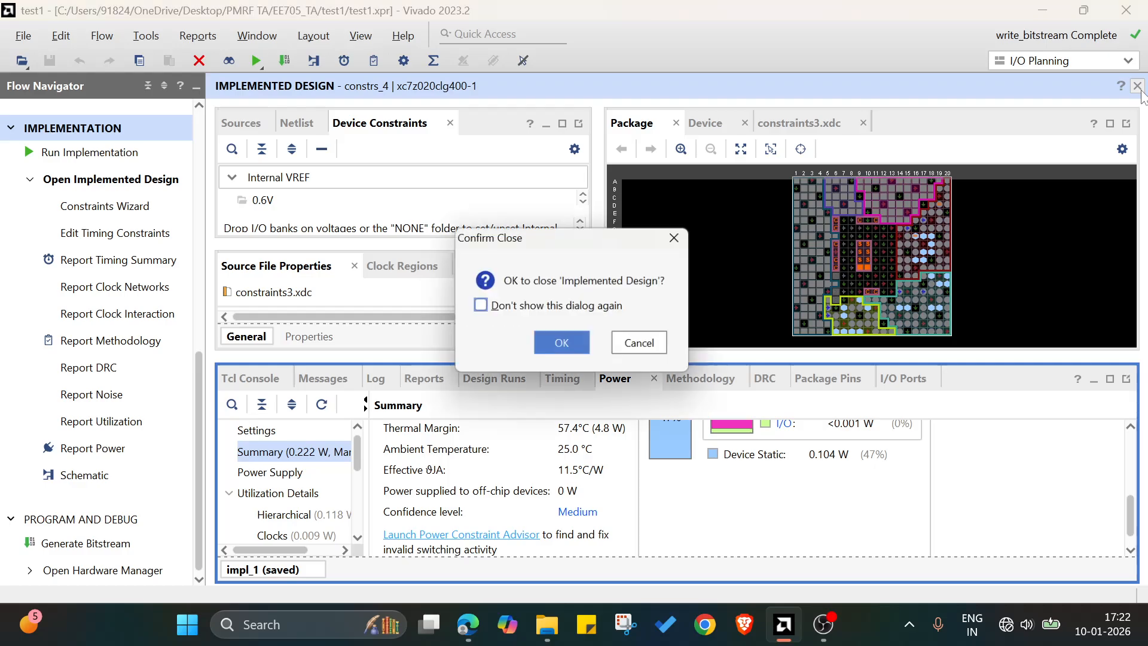
pyautogui.click(568, 344)
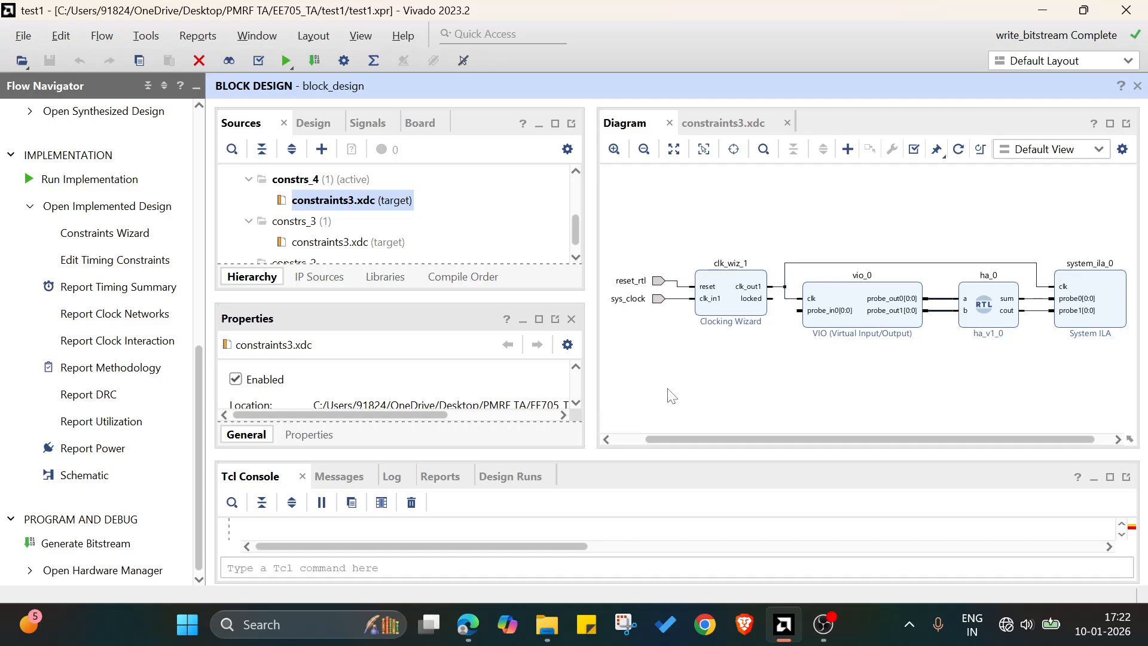
# Add a Block Memory Generator IP to the block design.
pyautogui.rightClick(670, 393)
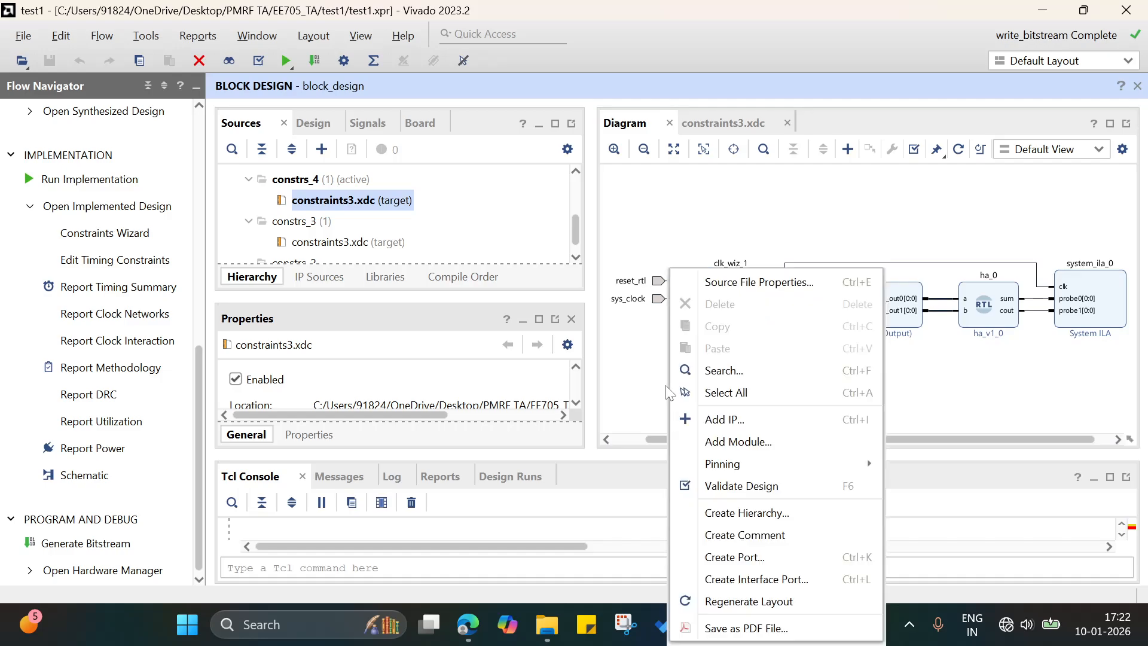
pyautogui.click(694, 418)
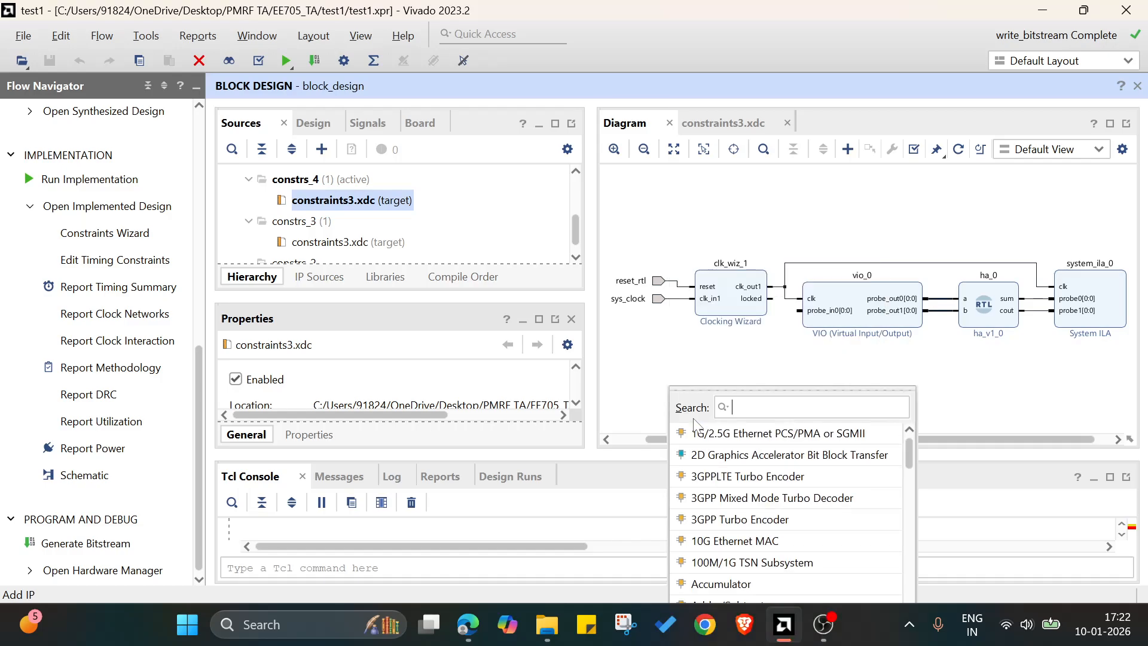
pyautogui.write('blo')
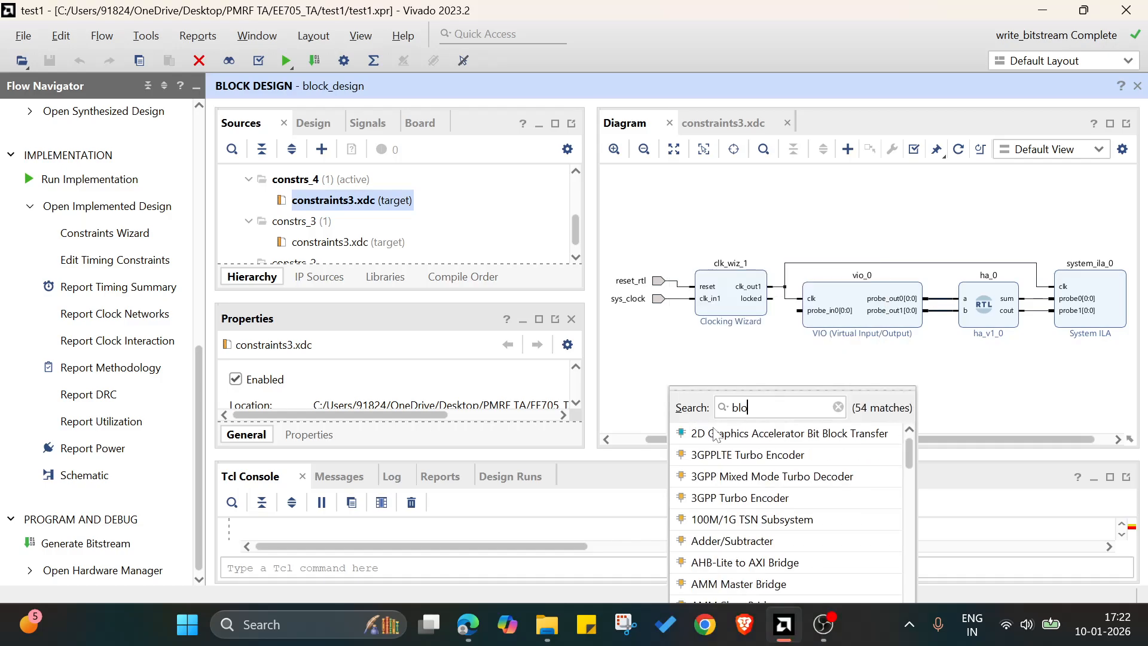
pyautogui.write('ck')
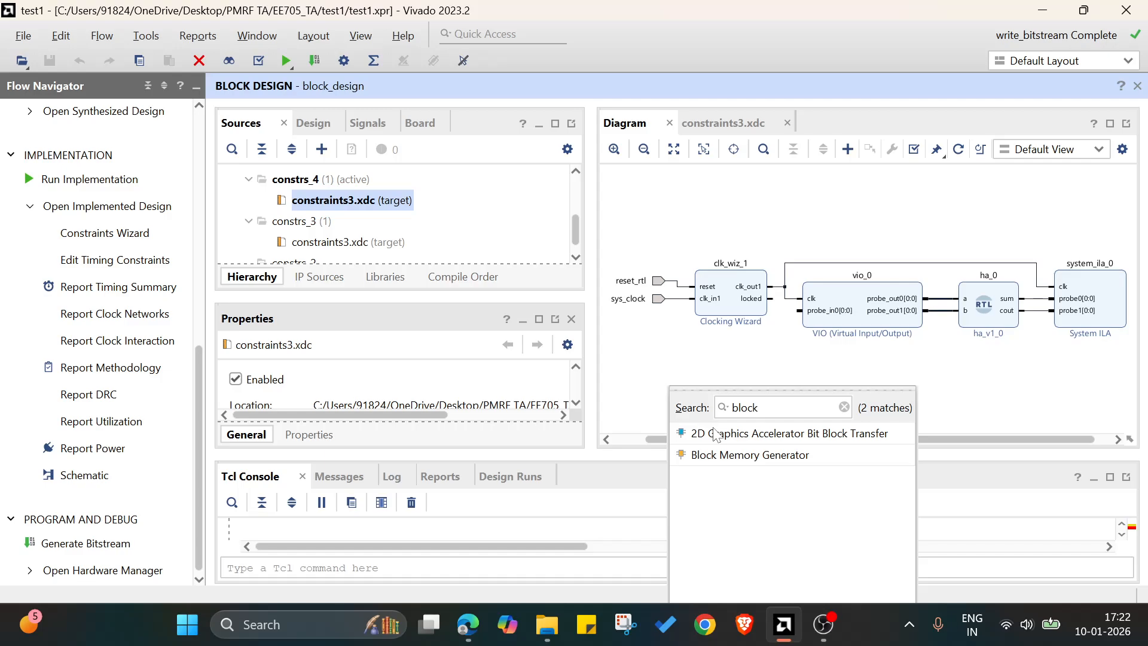
pyautogui.doubleClick(725, 460)
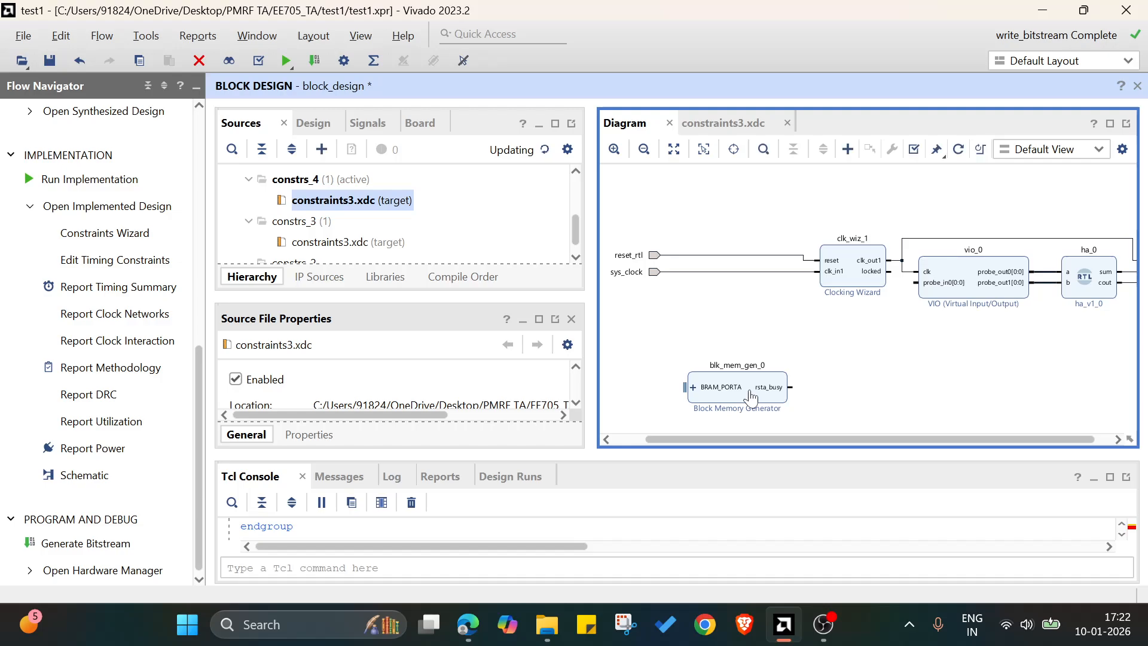
# Open the Block Memory Generator's customization and set its mode to Stand Alone.
pyautogui.doubleClick(751, 394)
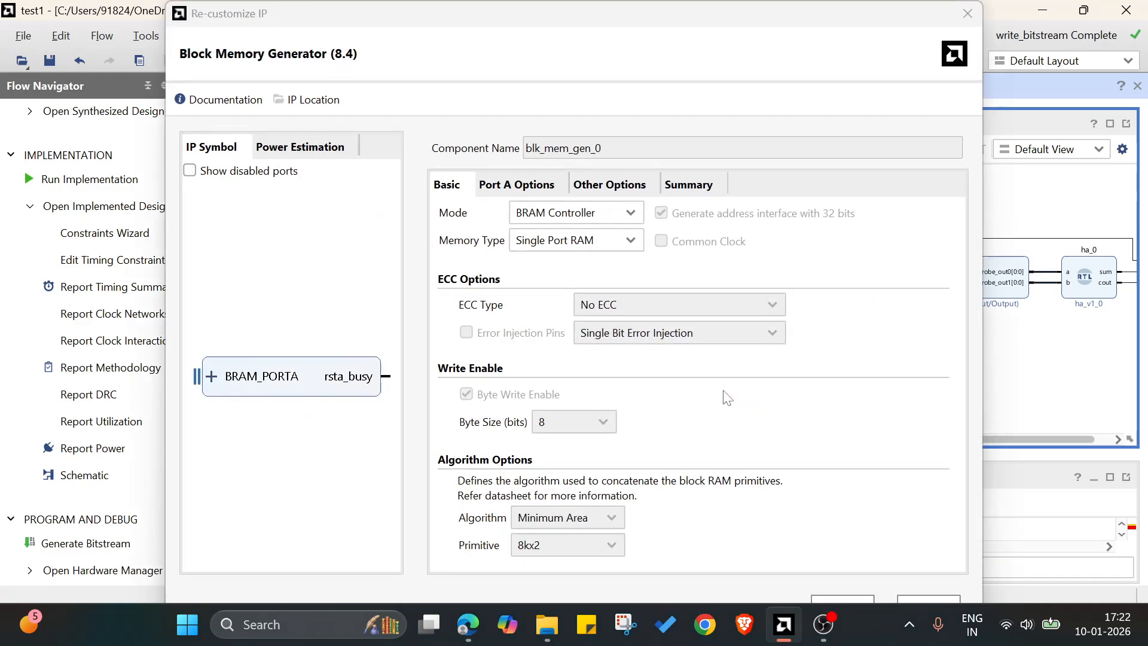
pyautogui.click(548, 215)
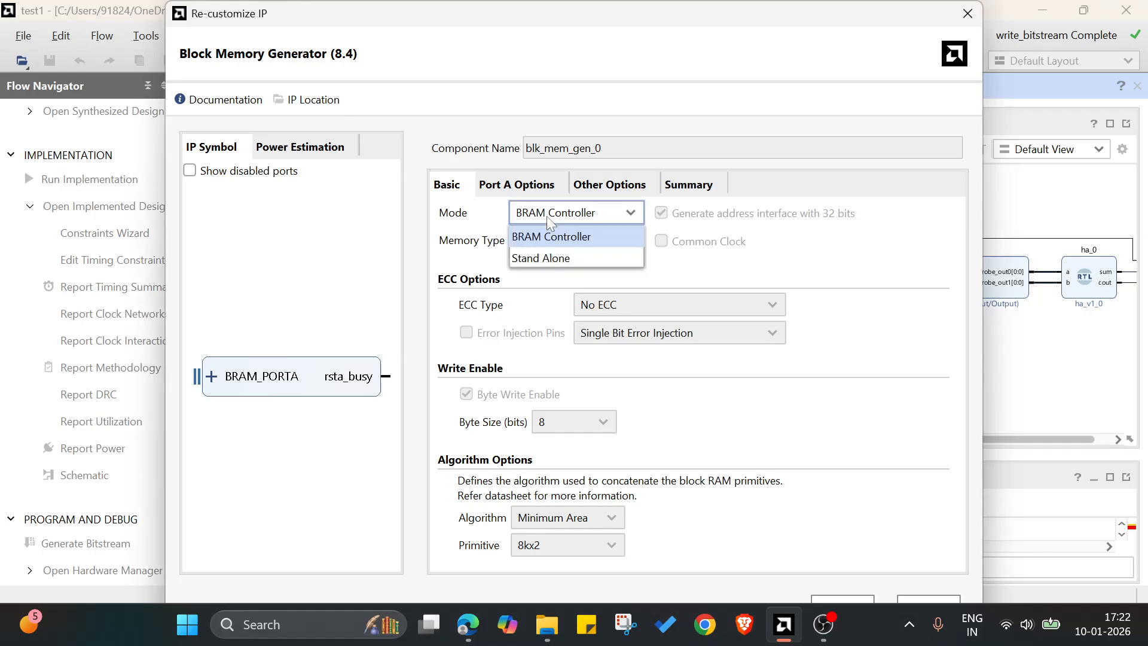
pyautogui.click(531, 259)
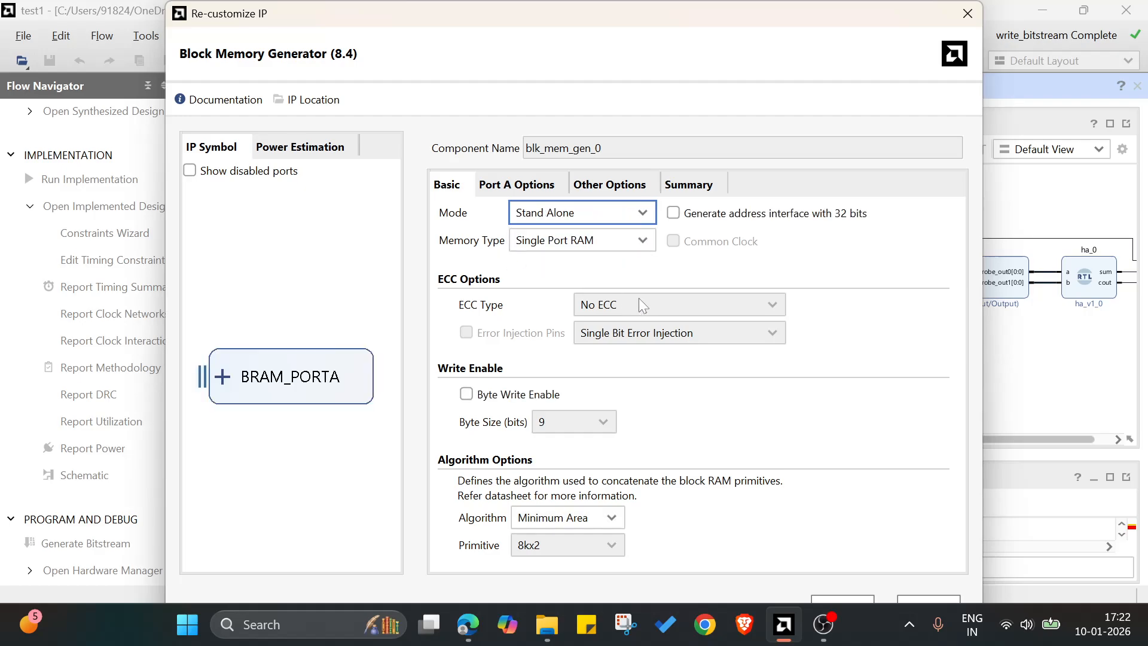
# Enable loading of an init file for the memory, browse for a COE file, and cancel the file selection.
pyautogui.click(613, 188)
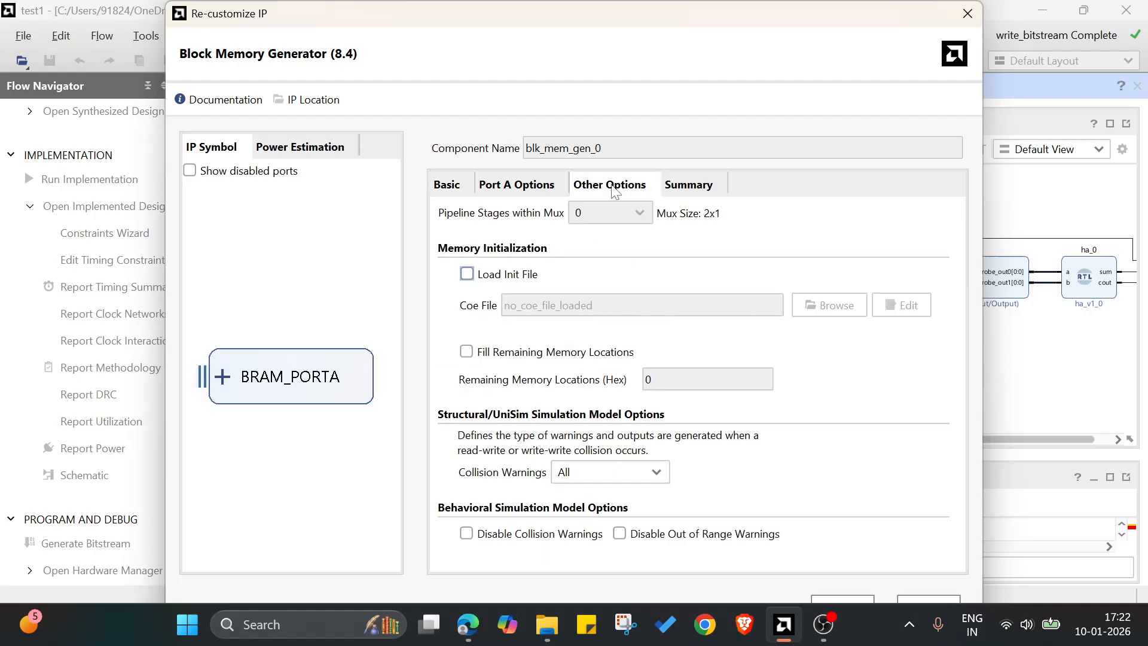
pyautogui.click(522, 280)
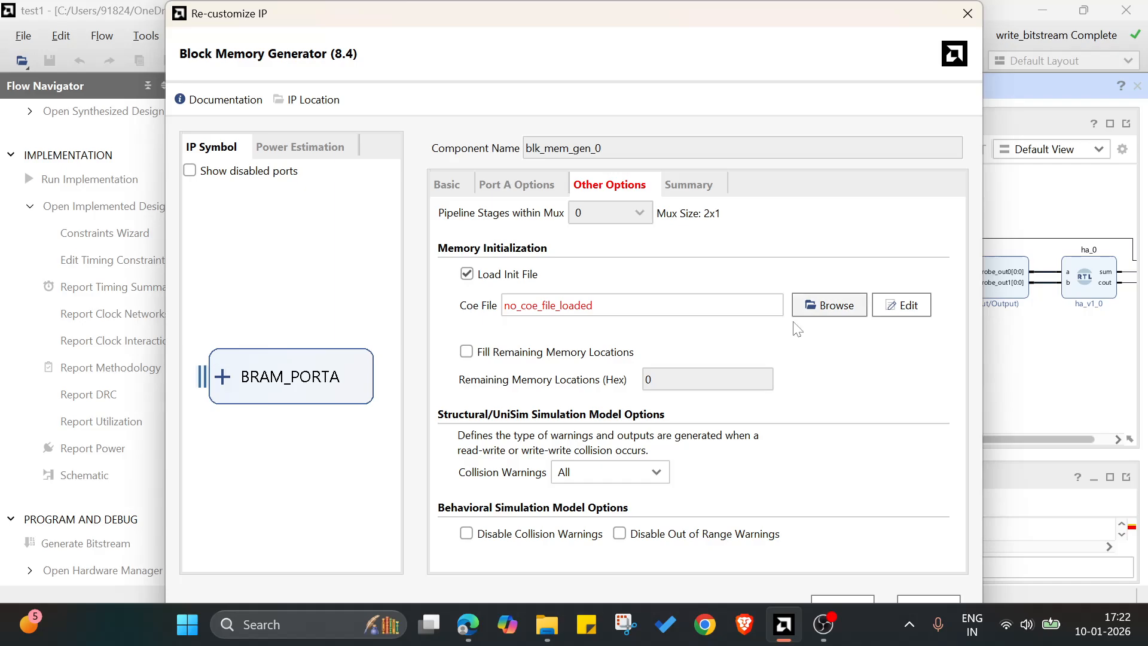
pyautogui.click(828, 305)
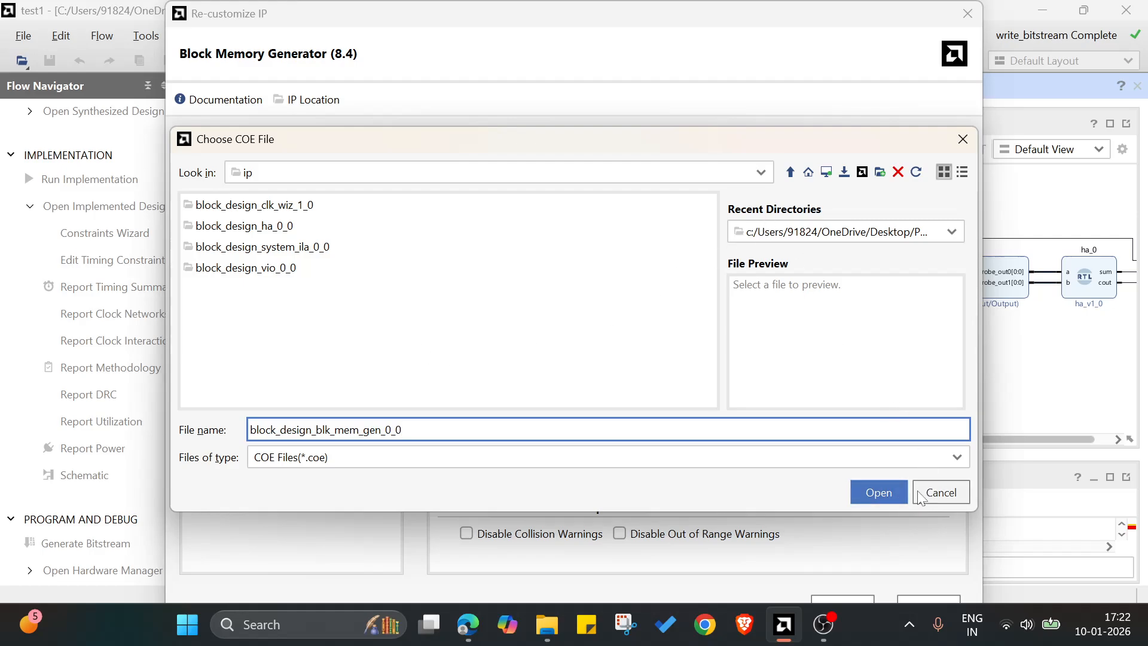
pyautogui.click(935, 492)
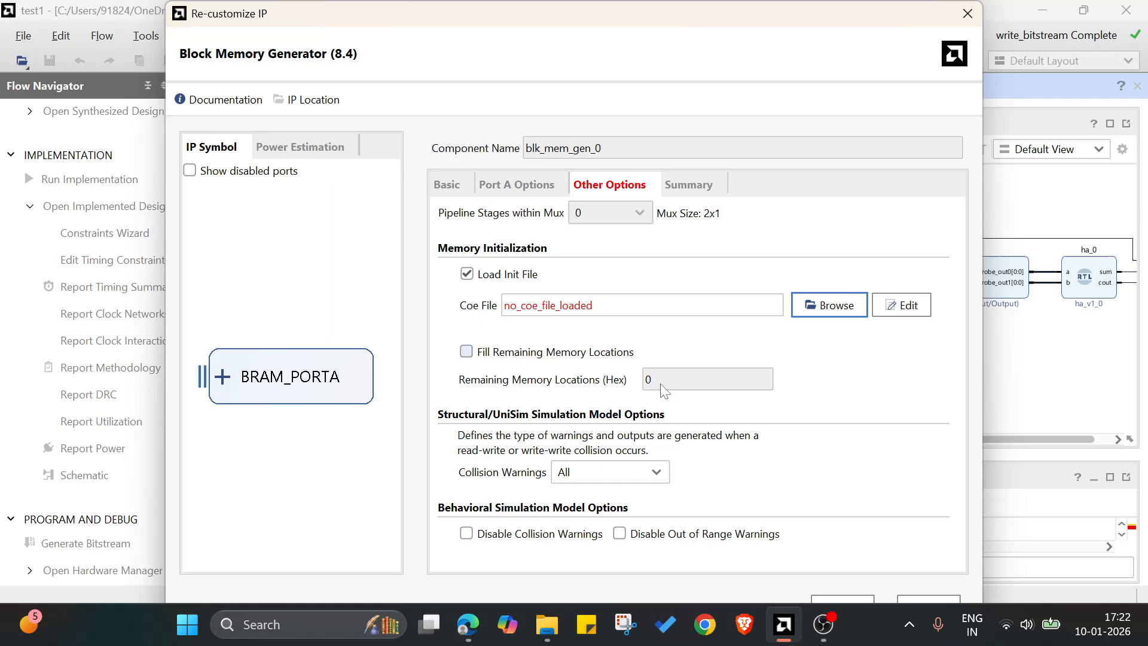
# Try to apply the Block Memory Generator customization without a COE file, and cancel the customization.
pyautogui.moveTo(607, 2); pyautogui.dragTo(570, 50)
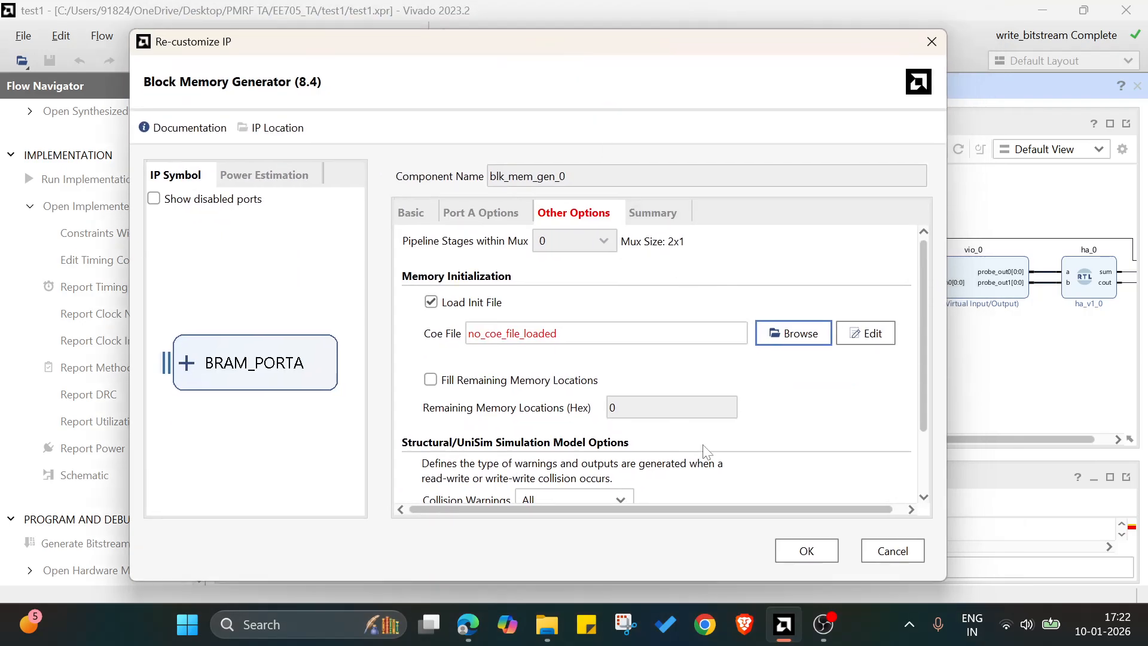
pyautogui.click(821, 561)
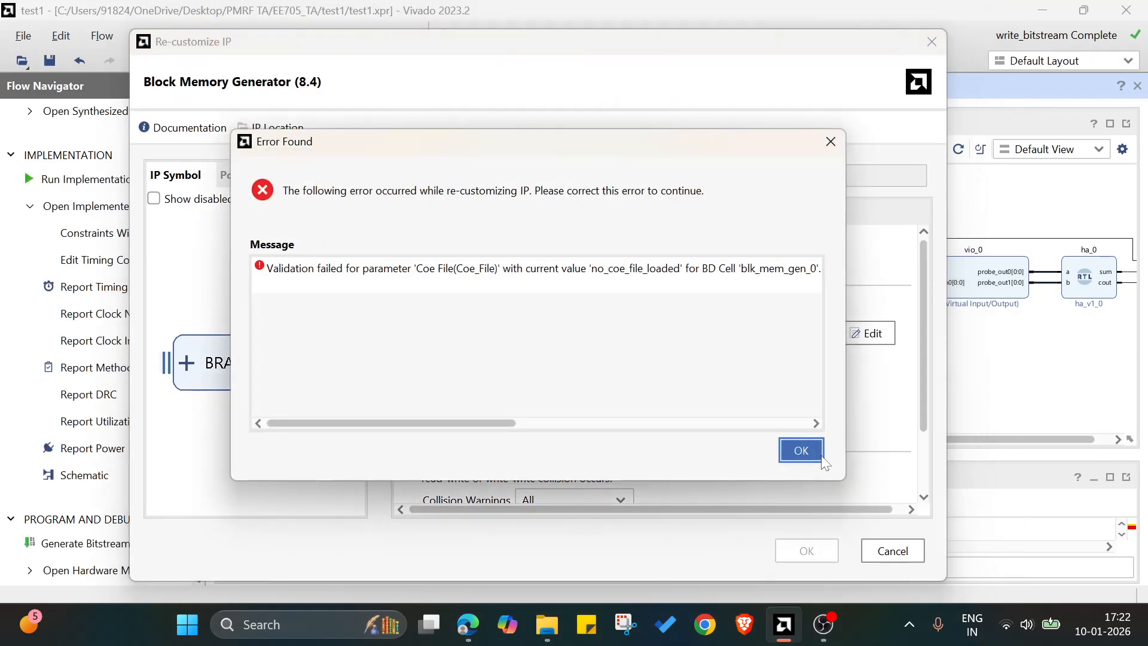
pyautogui.click(831, 142)
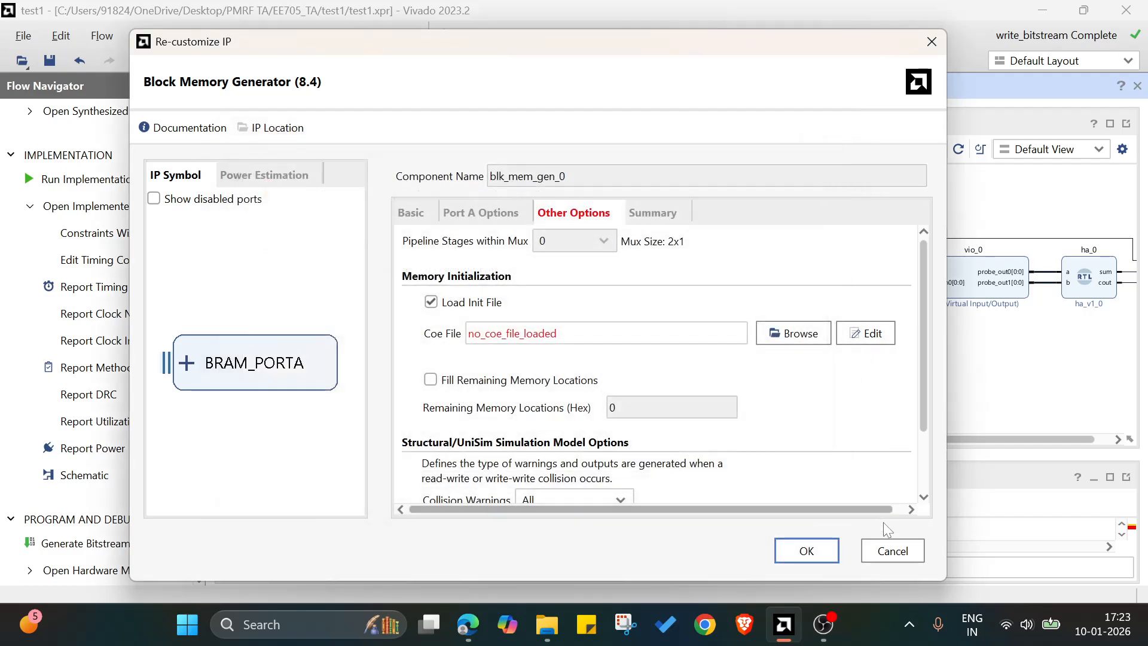
pyautogui.click(884, 547)
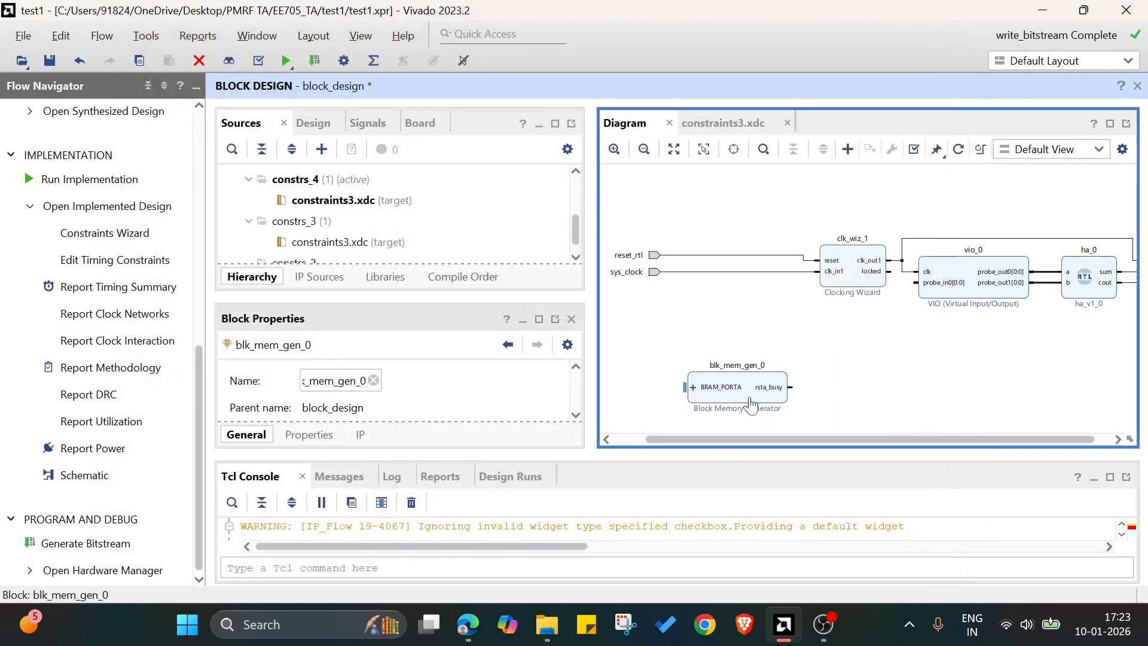
# Delete the Block Memory Generator from the block design.
pyautogui.click(752, 400)
pyautogui.press('Delete')
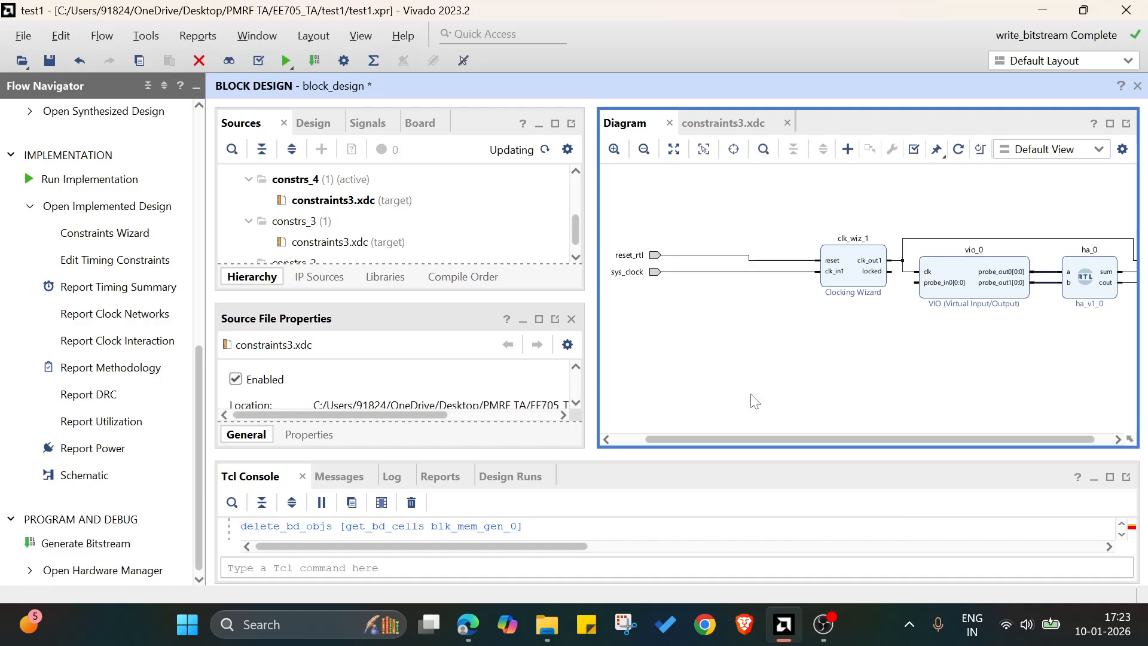